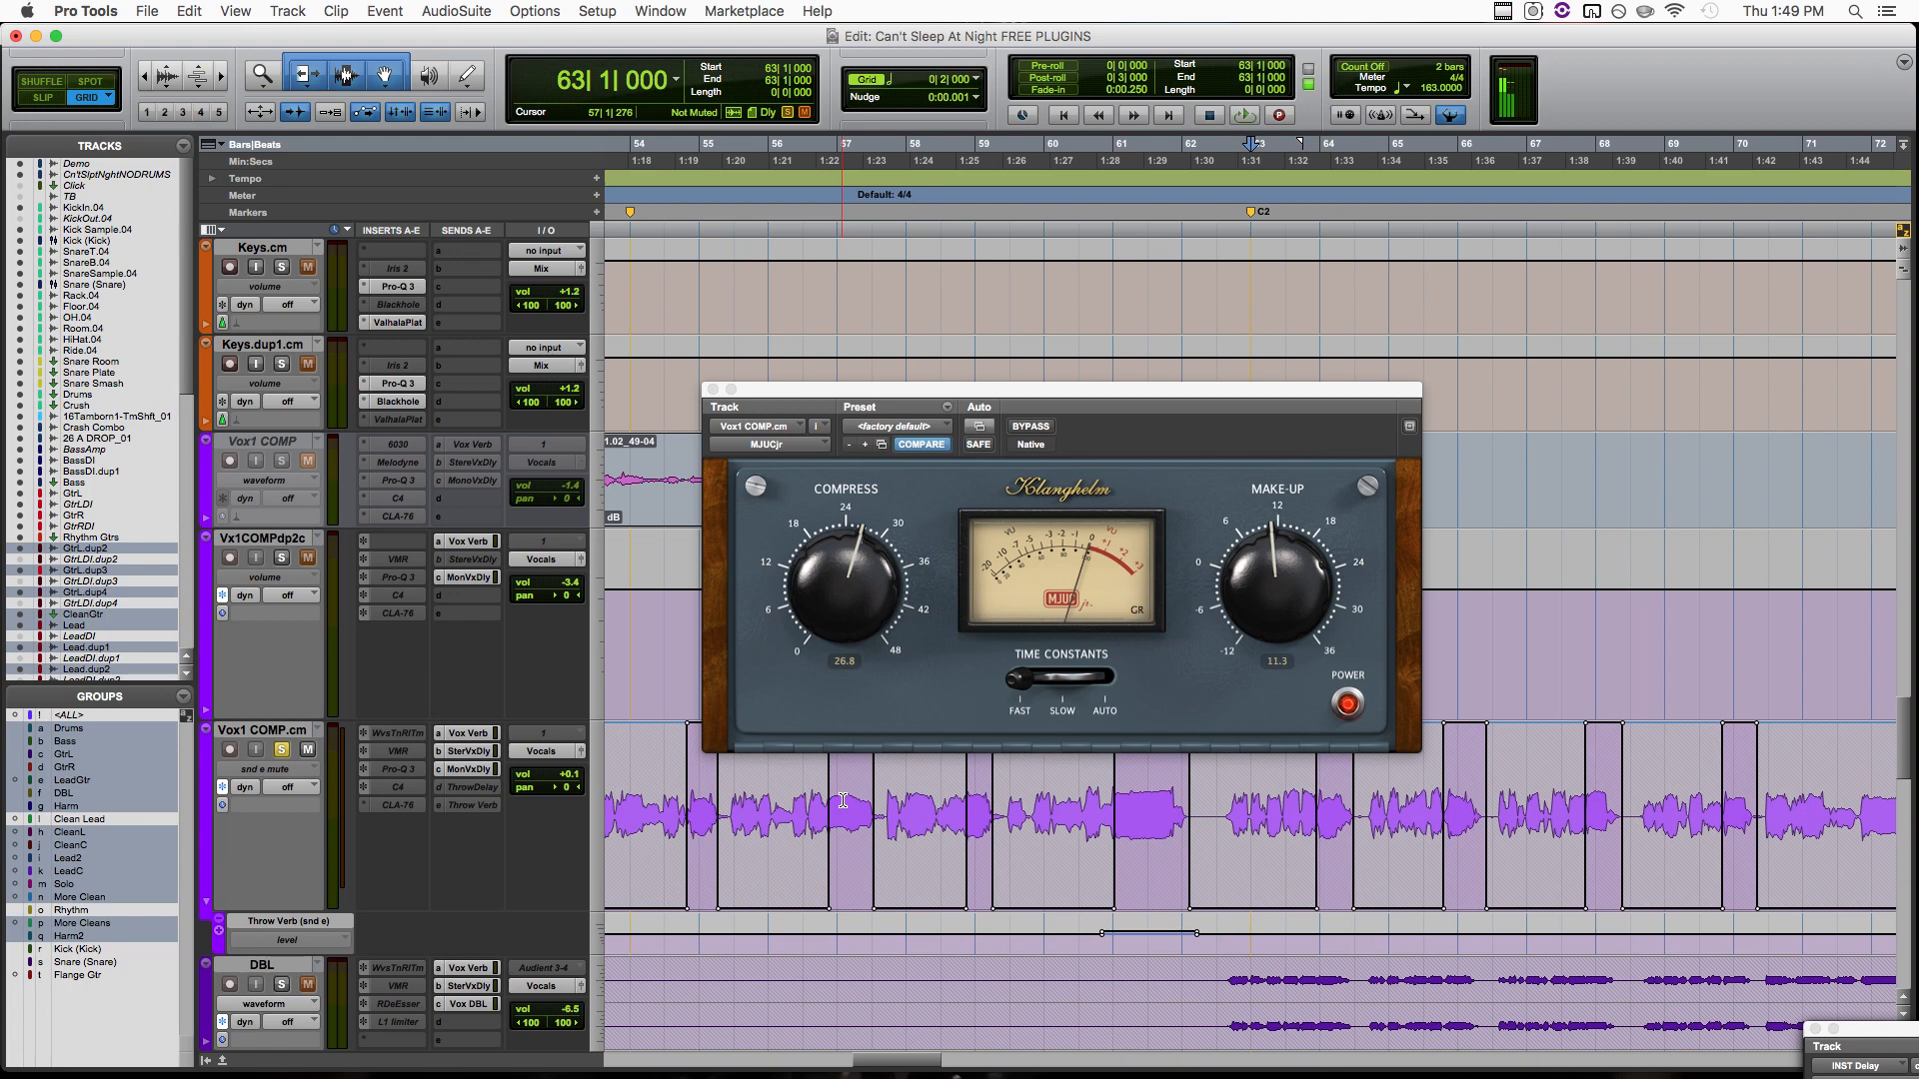
Bypass the MJUCjr compressor on Vox1 COMP.cm and play the uncompressed vocal from bar 63.
{"action": "scroll", "coordinate": [1089, 878], "scroll_direction": "right", "scroll_amount": 5}
{"action": "scroll", "coordinate": [1088, 878], "scroll_direction": "up", "scroll_amount": 1}
{"action": "scroll", "coordinate": [1088, 878], "scroll_direction": "down", "scroll_amount": 1}
{"action": "scroll", "coordinate": [1088, 878], "scroll_direction": "right", "scroll_amount": 3}
{"action": "scroll", "coordinate": [851, 824], "scroll_direction": "up", "scroll_amount": 1}
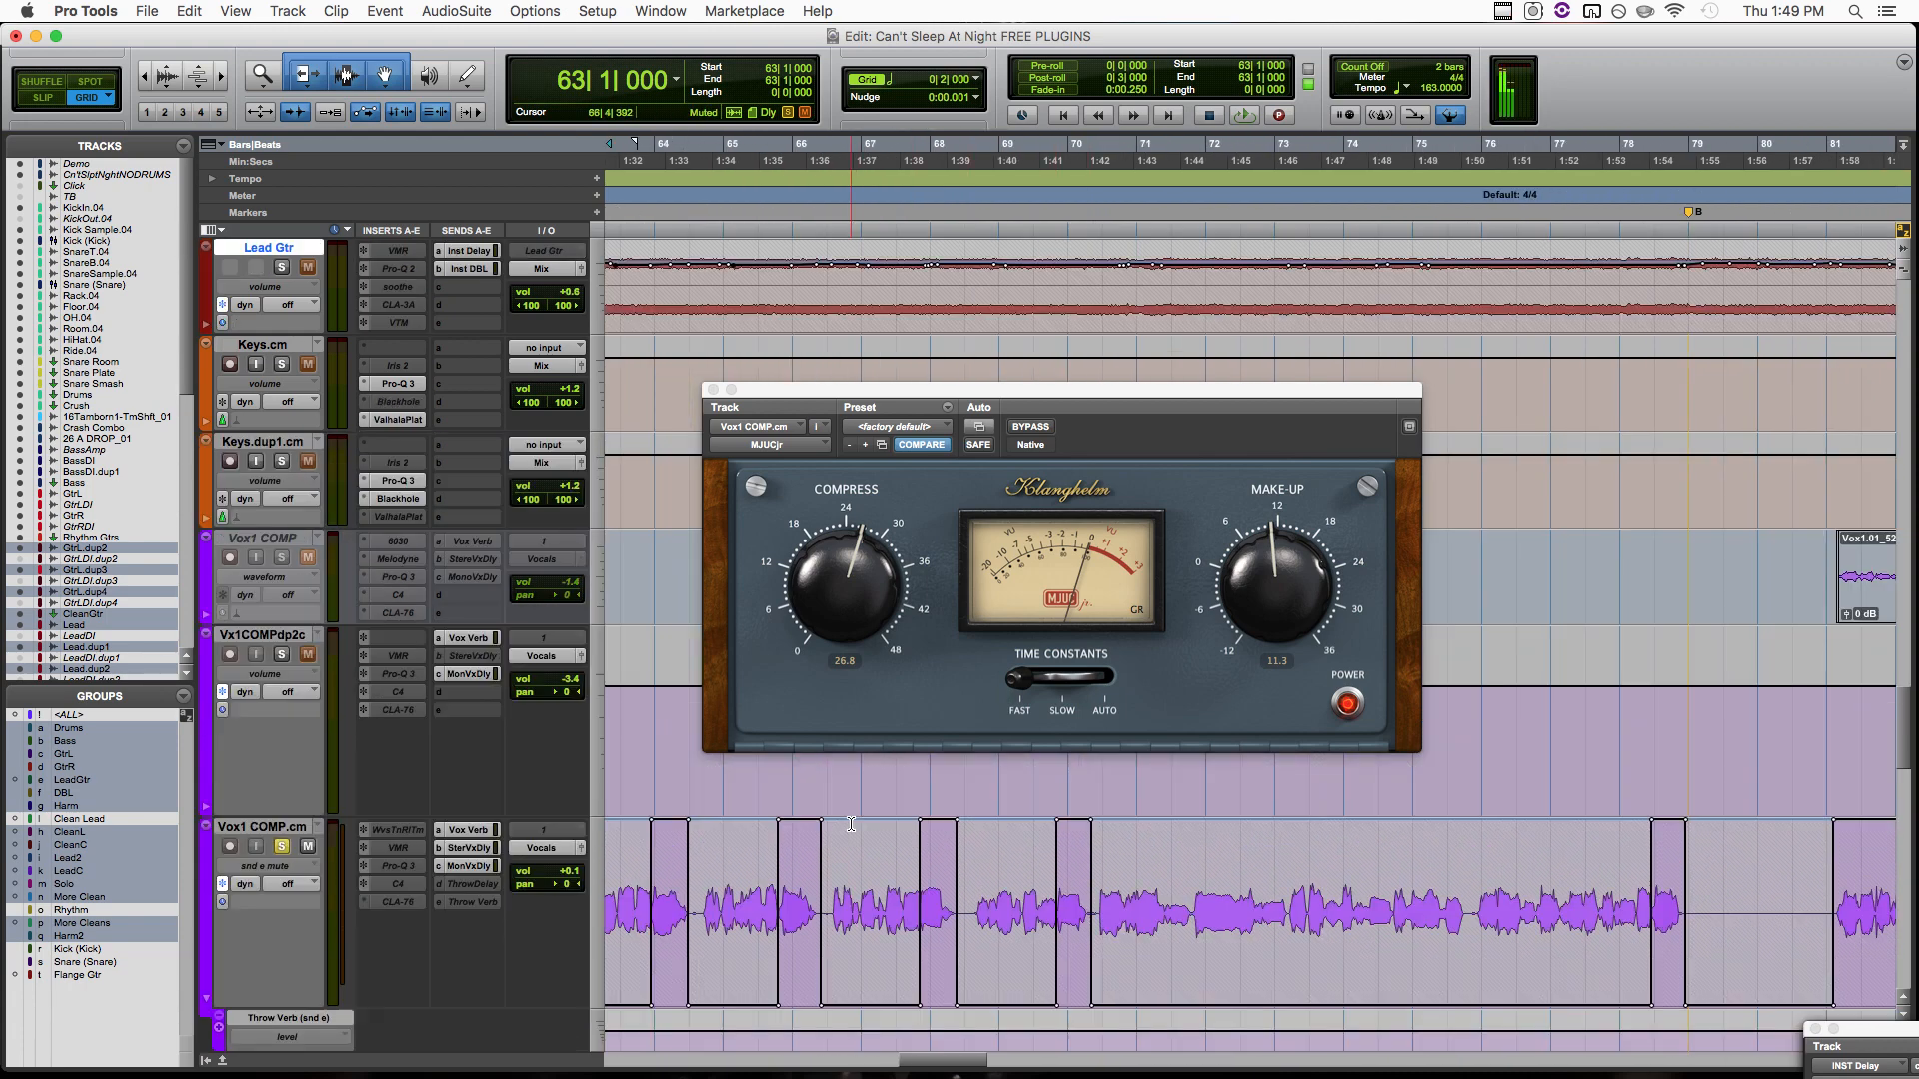
{"action": "left_click", "coordinate": [1031, 426]}
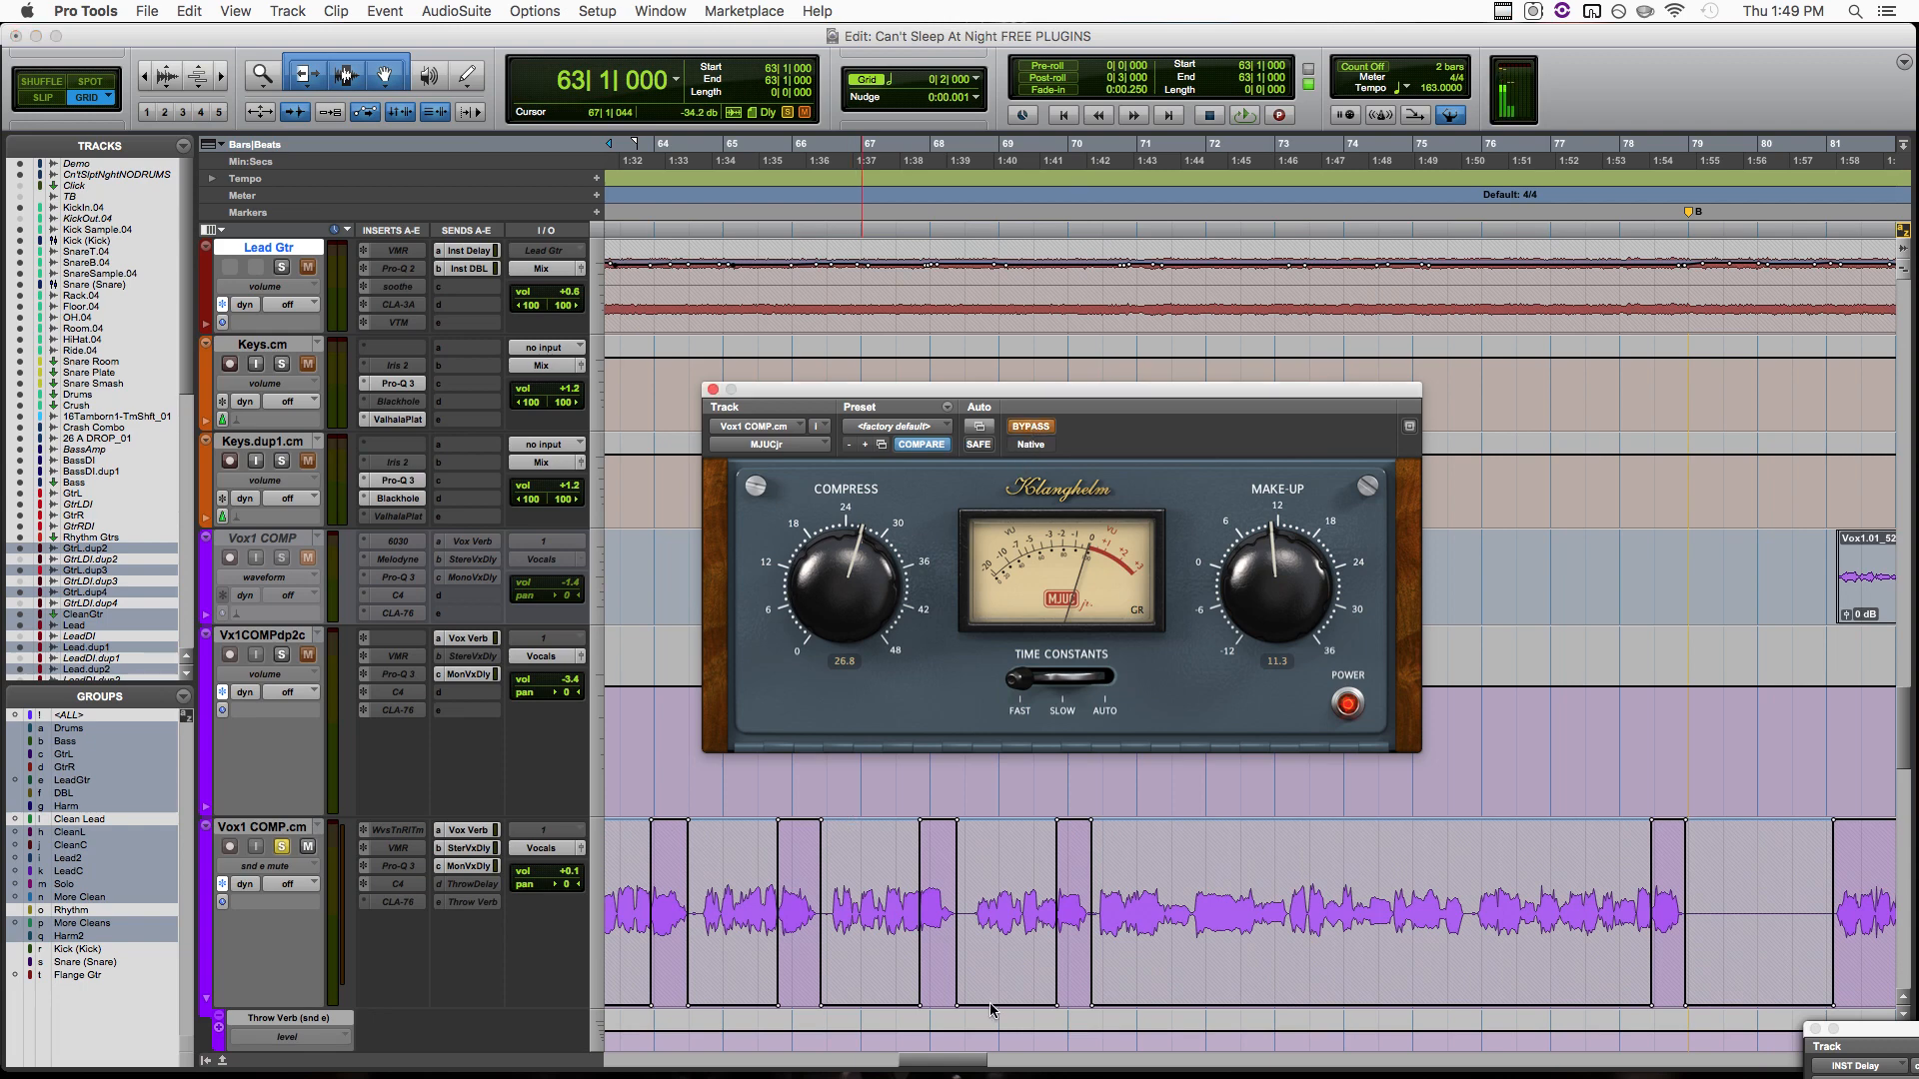
{"action": "key", "text": "space"}
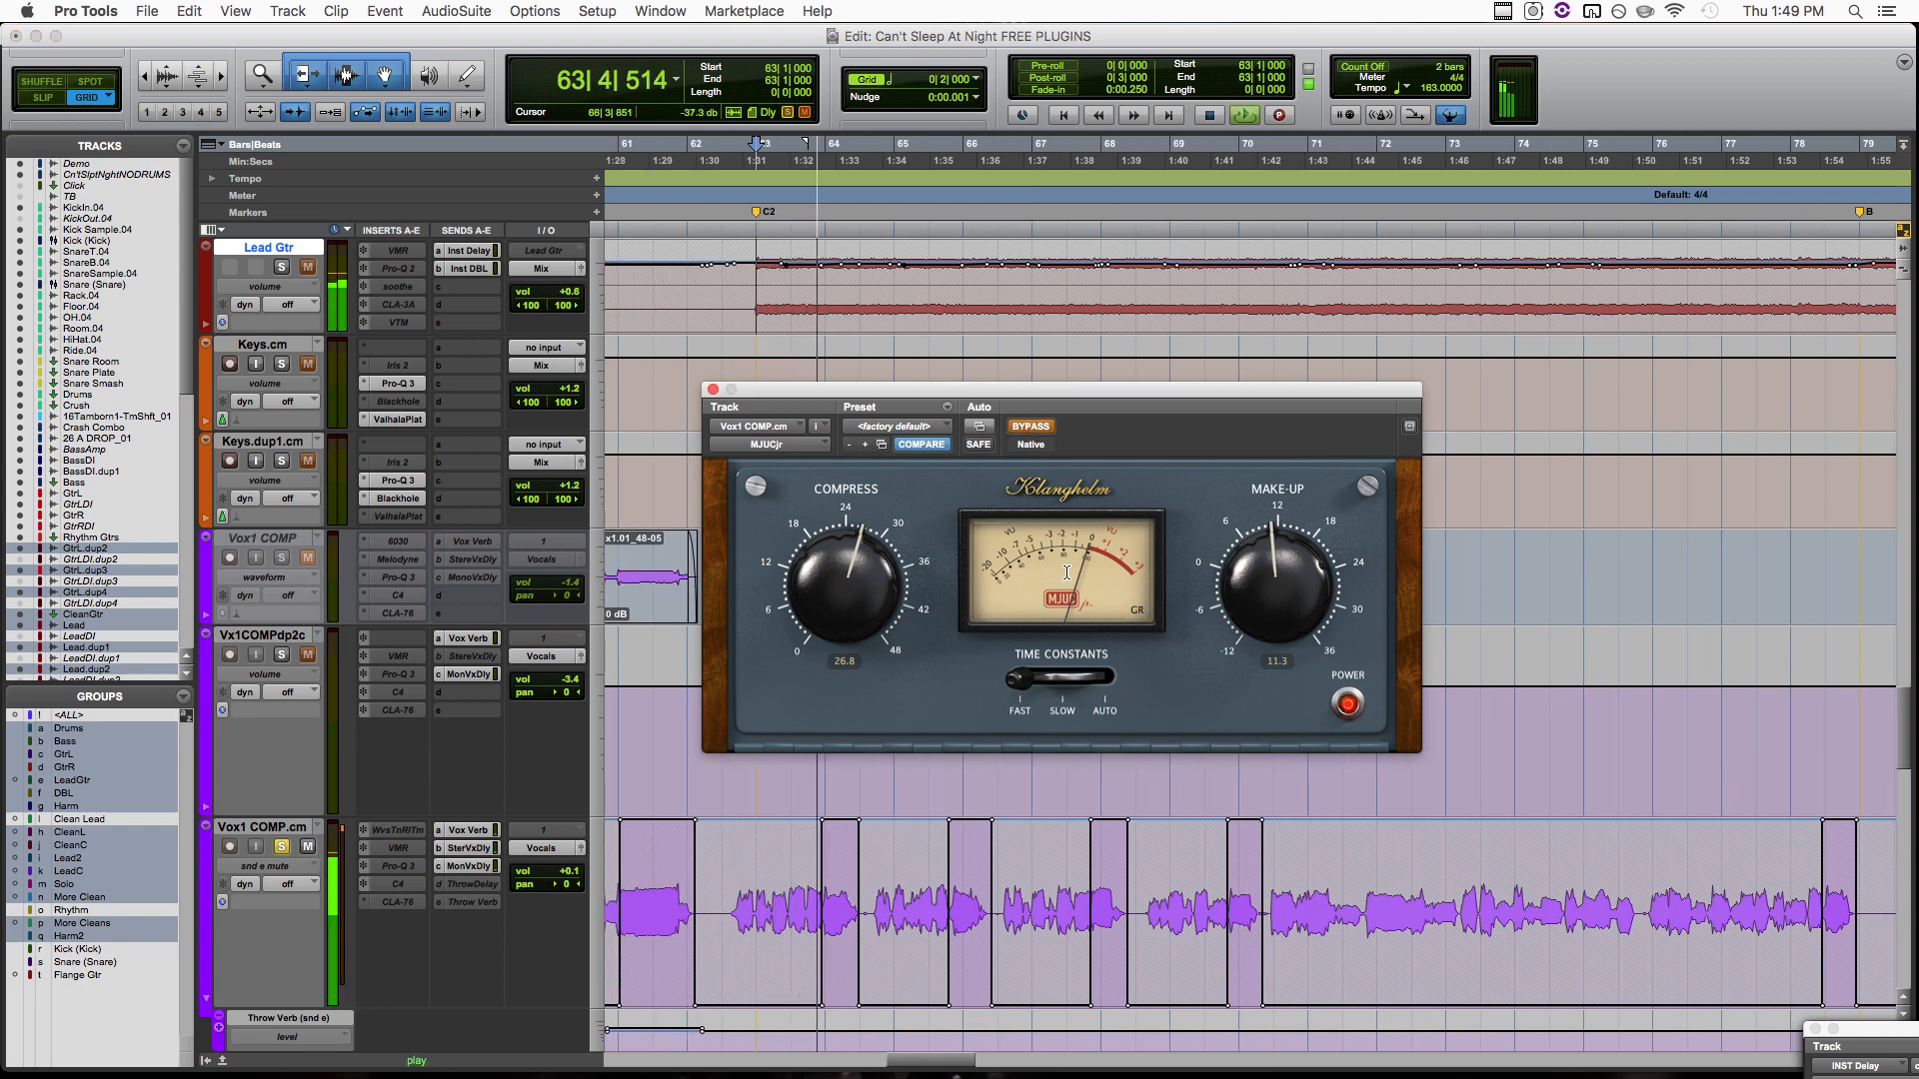
{"action": "key", "text": "space"}
Re-enable the MJUCjr compressor on Vox1 COMP.cm and play the compressed vocal from bar 63.
{"action": "left_click", "coordinate": [1031, 426]}
{"action": "key", "text": "space"}
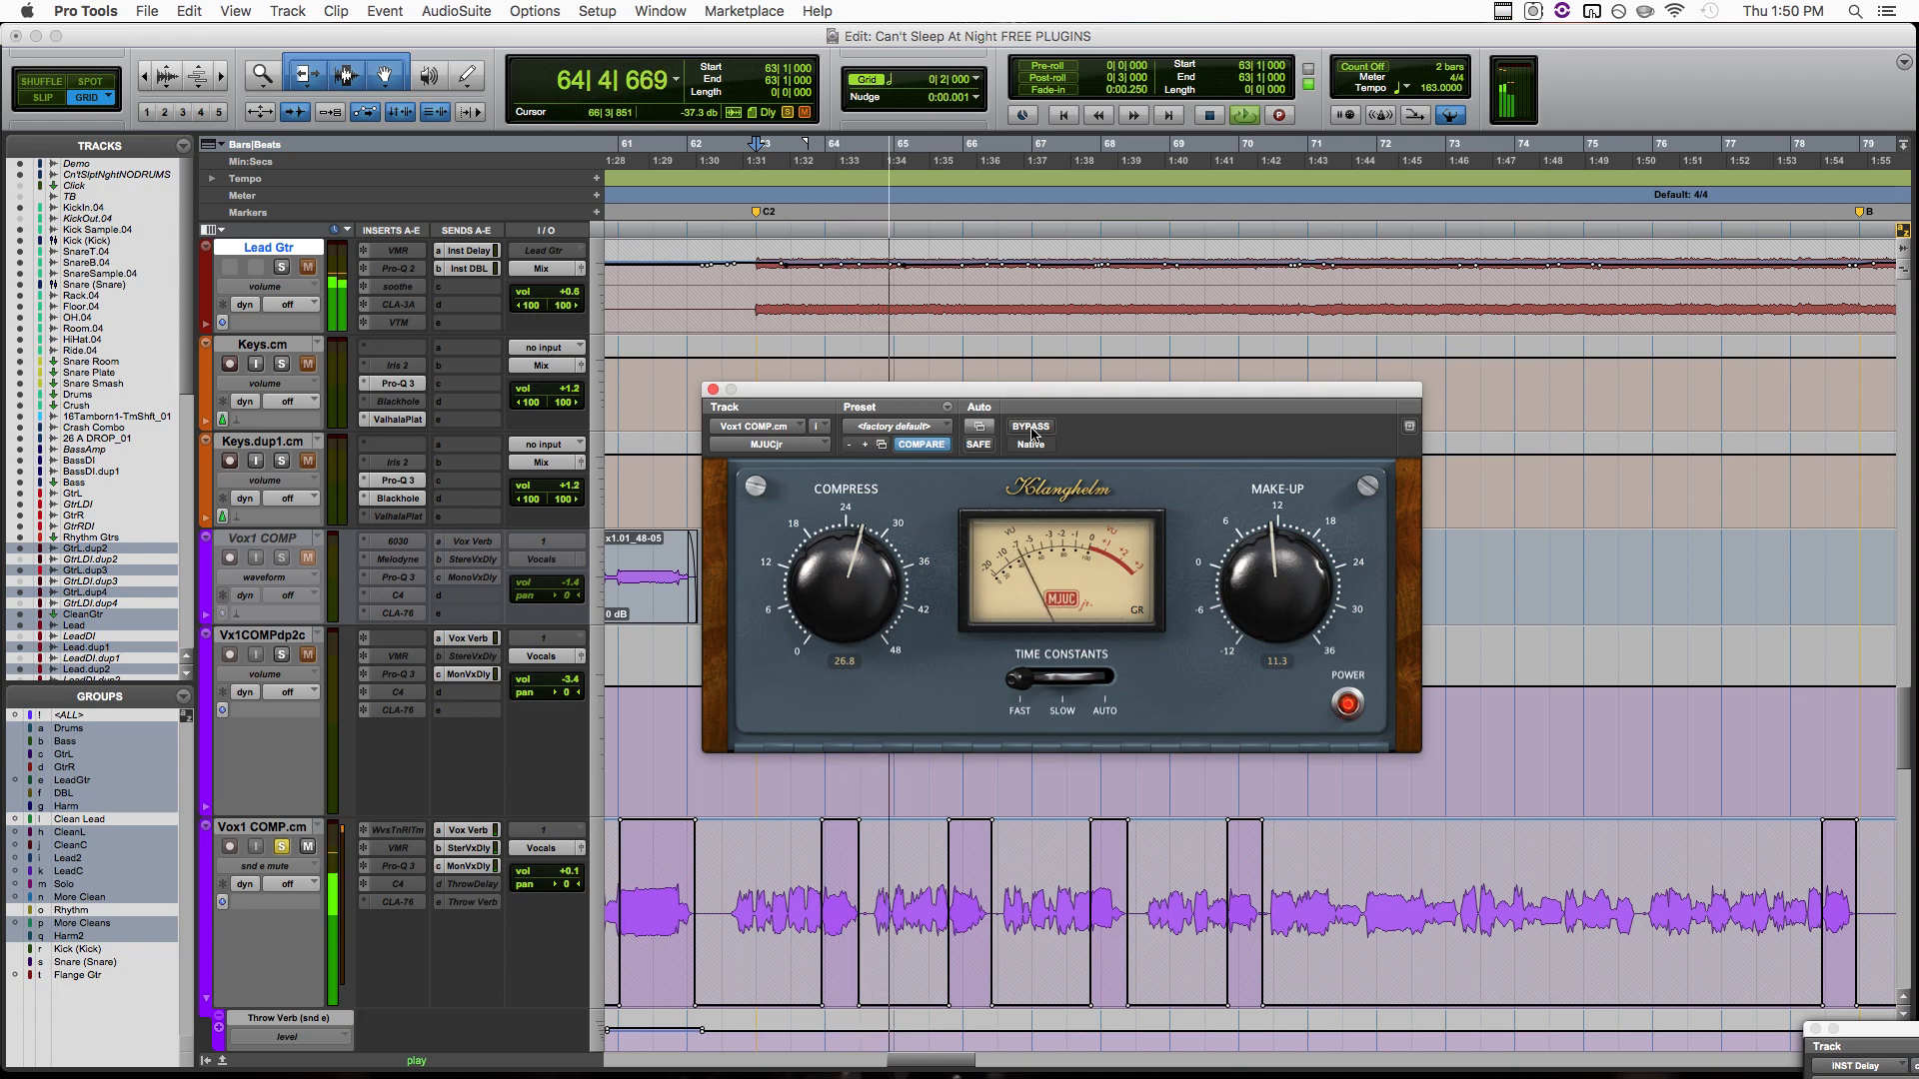
{"action": "key", "text": "space"}
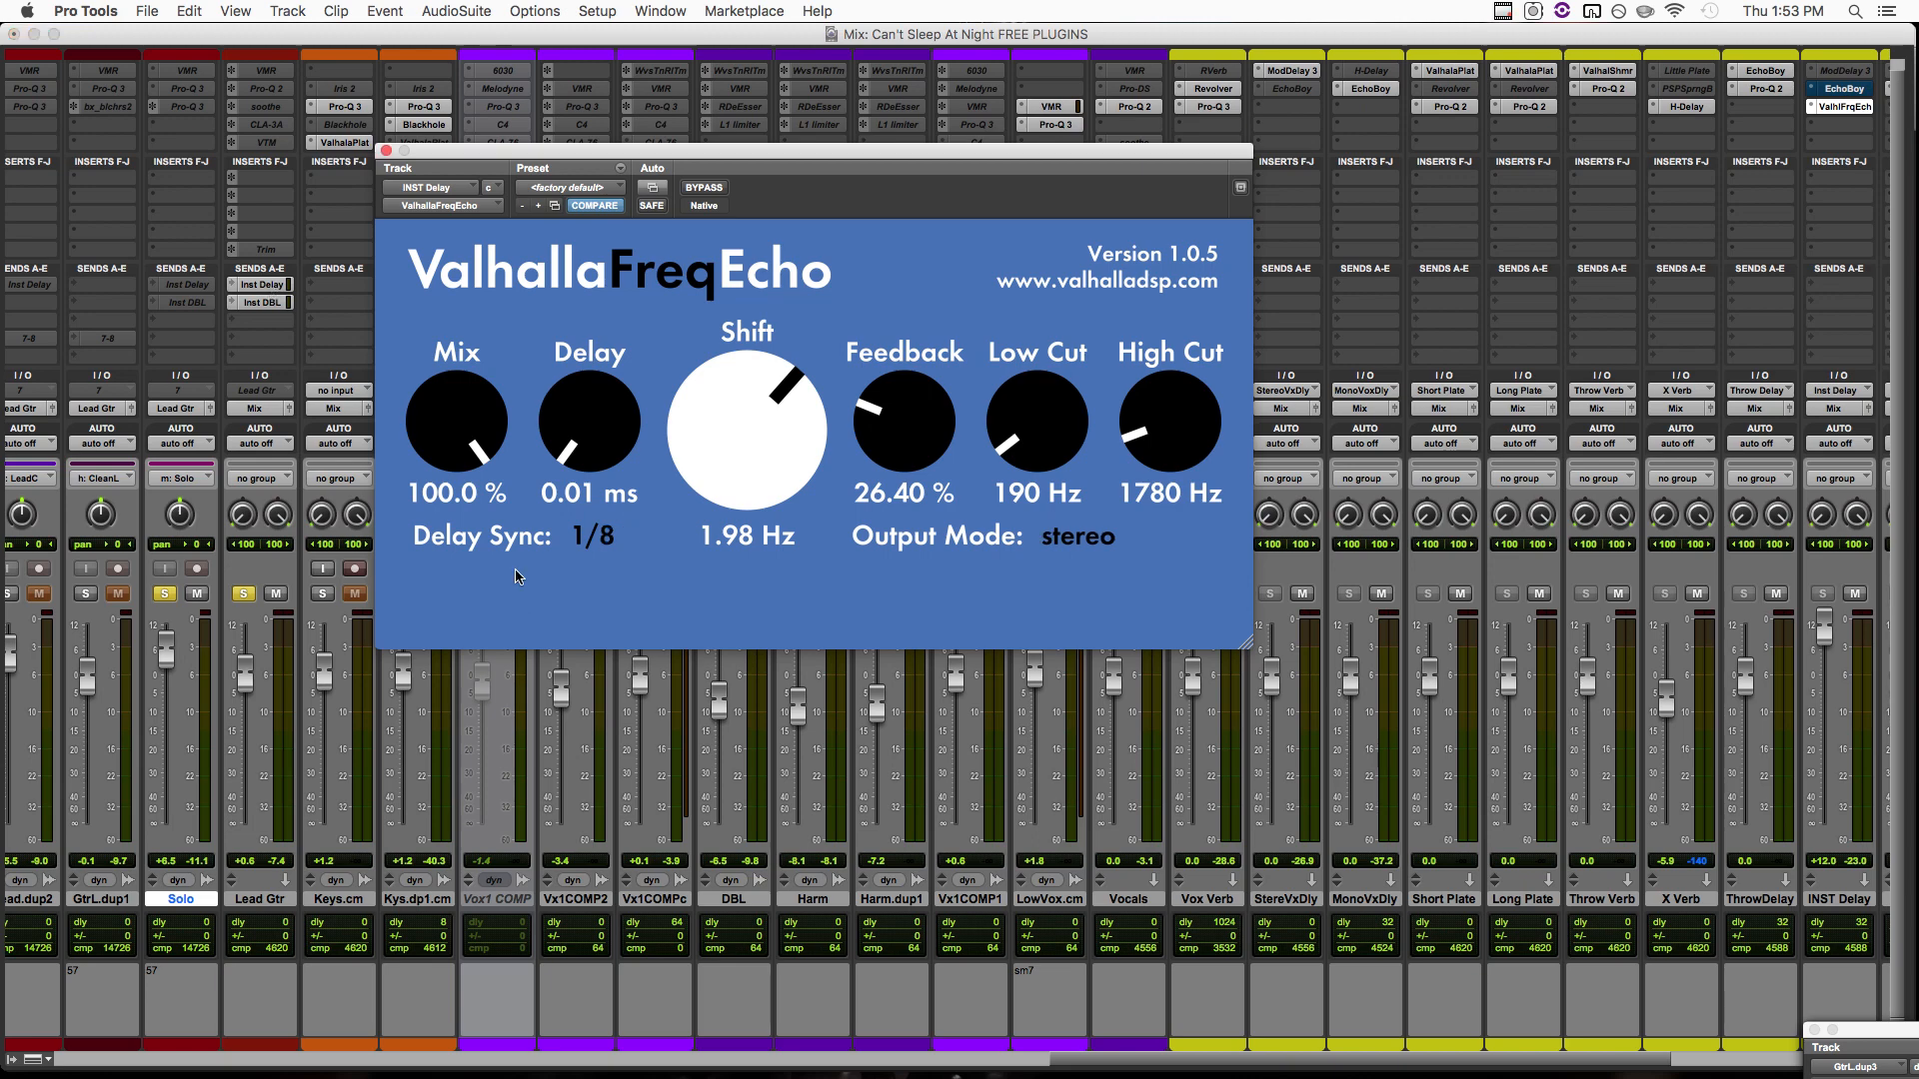
Sweep the ValhallaFreqEcho delay time up to 1000 ms and back to 0.01 ms, and view the delay sync note values.
{"action": "left_click_drag", "start_coordinate": [601, 446], "coordinate": [556, 9]}
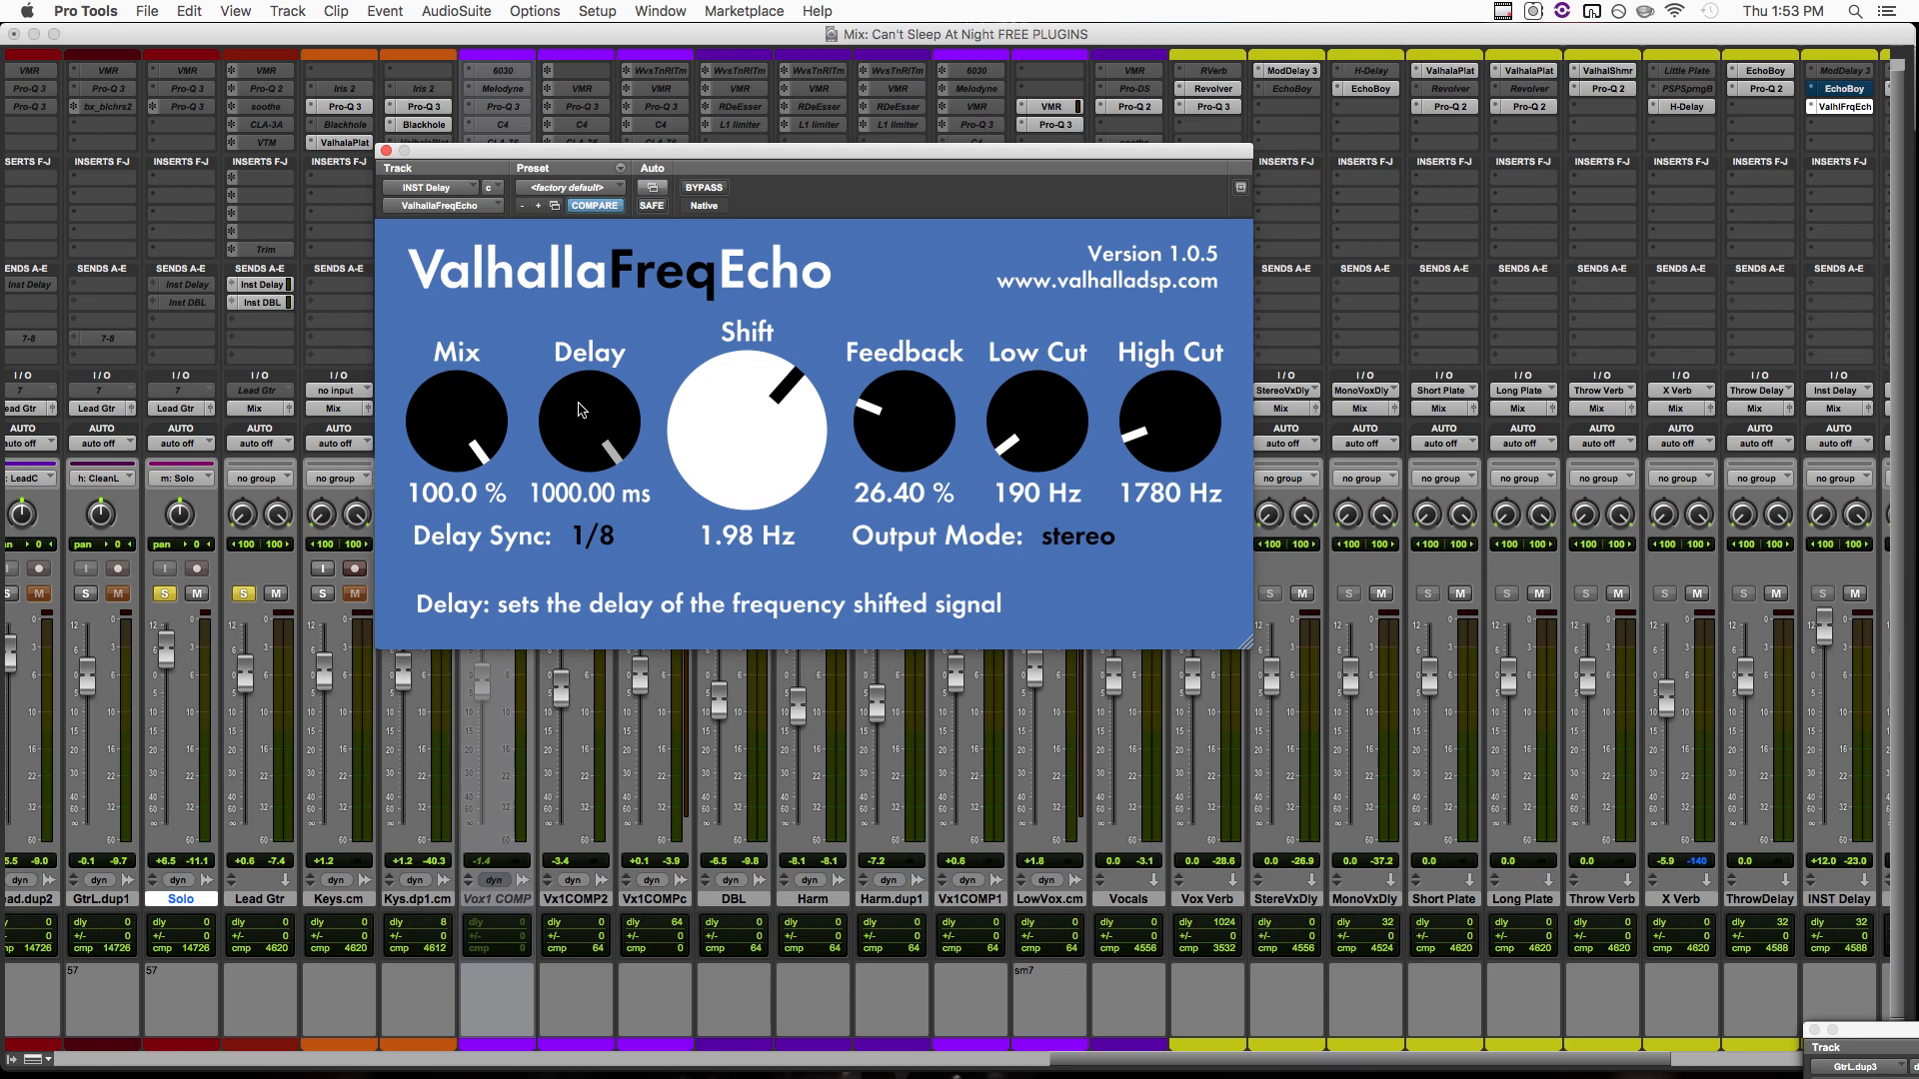
{"action": "left_click_drag", "start_coordinate": [583, 411], "coordinate": [585, 760]}
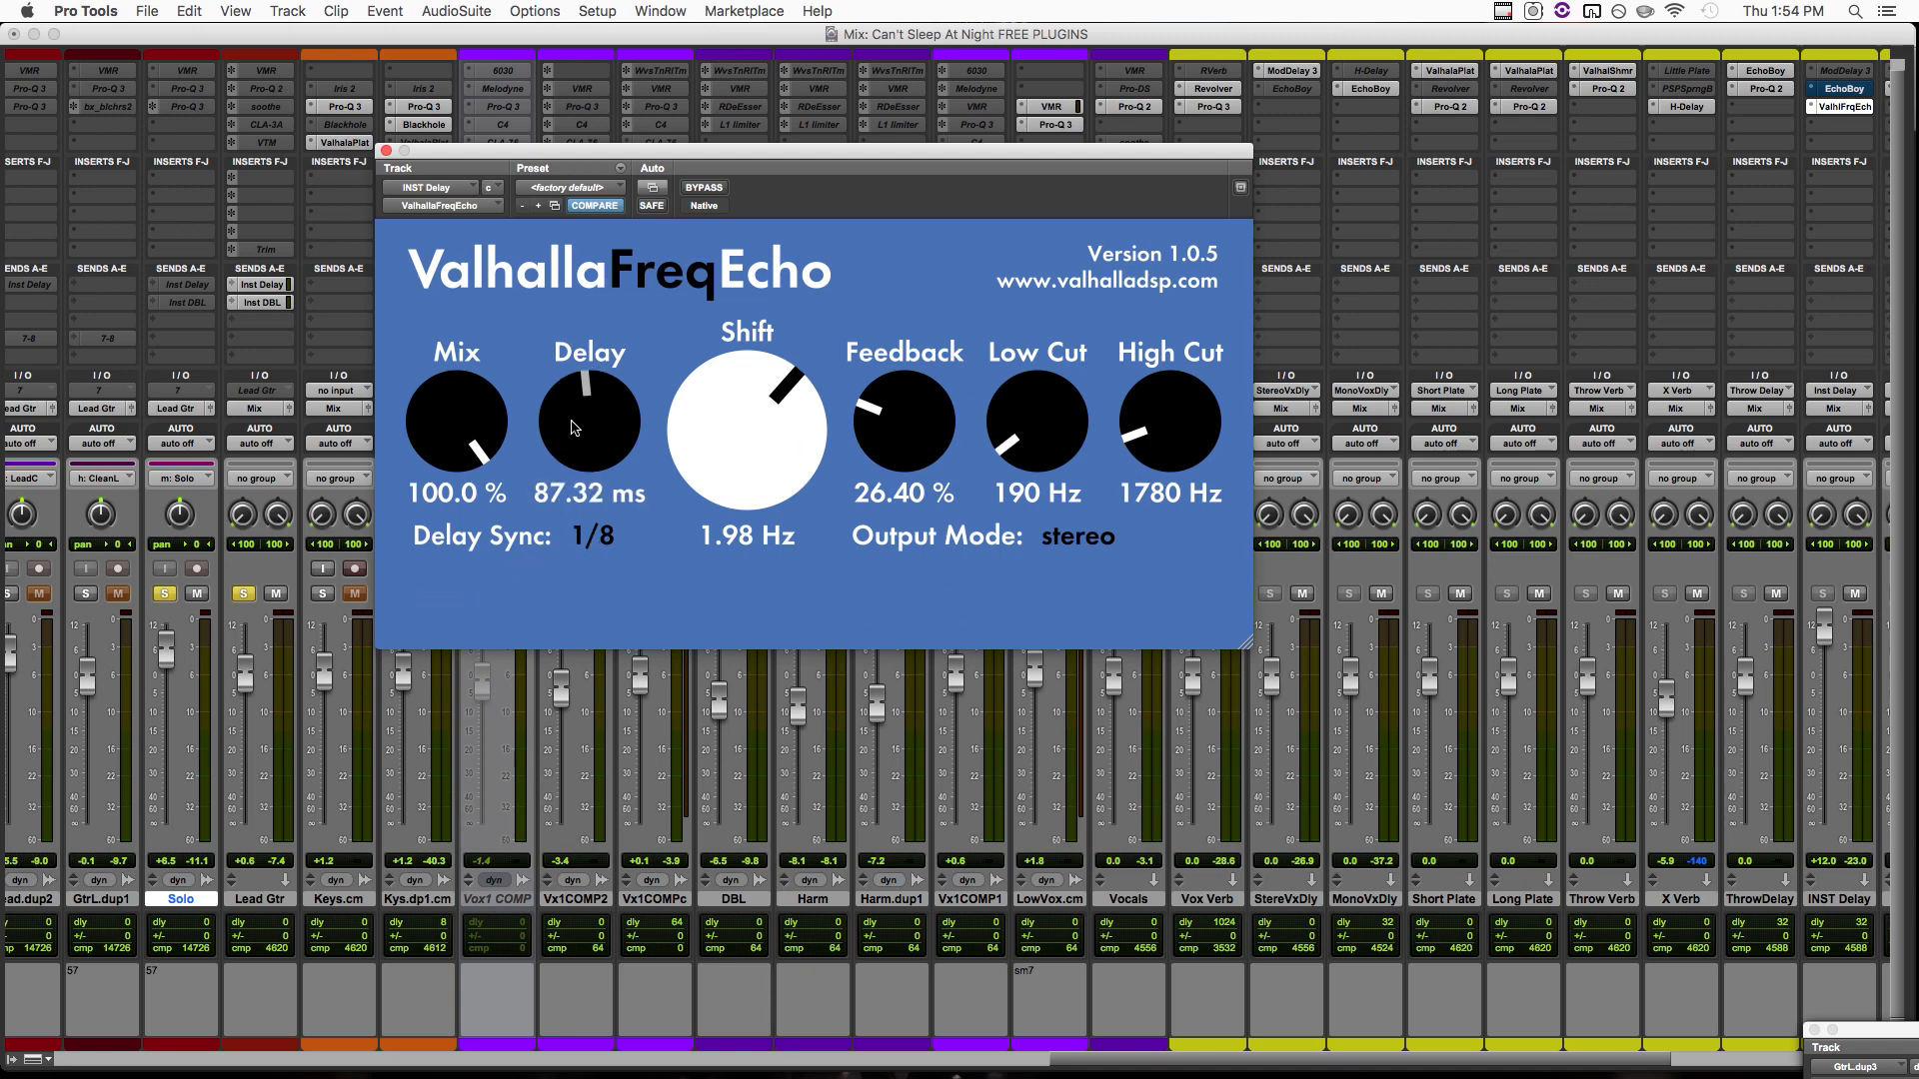
{"action": "left_click", "coordinate": [593, 535]}
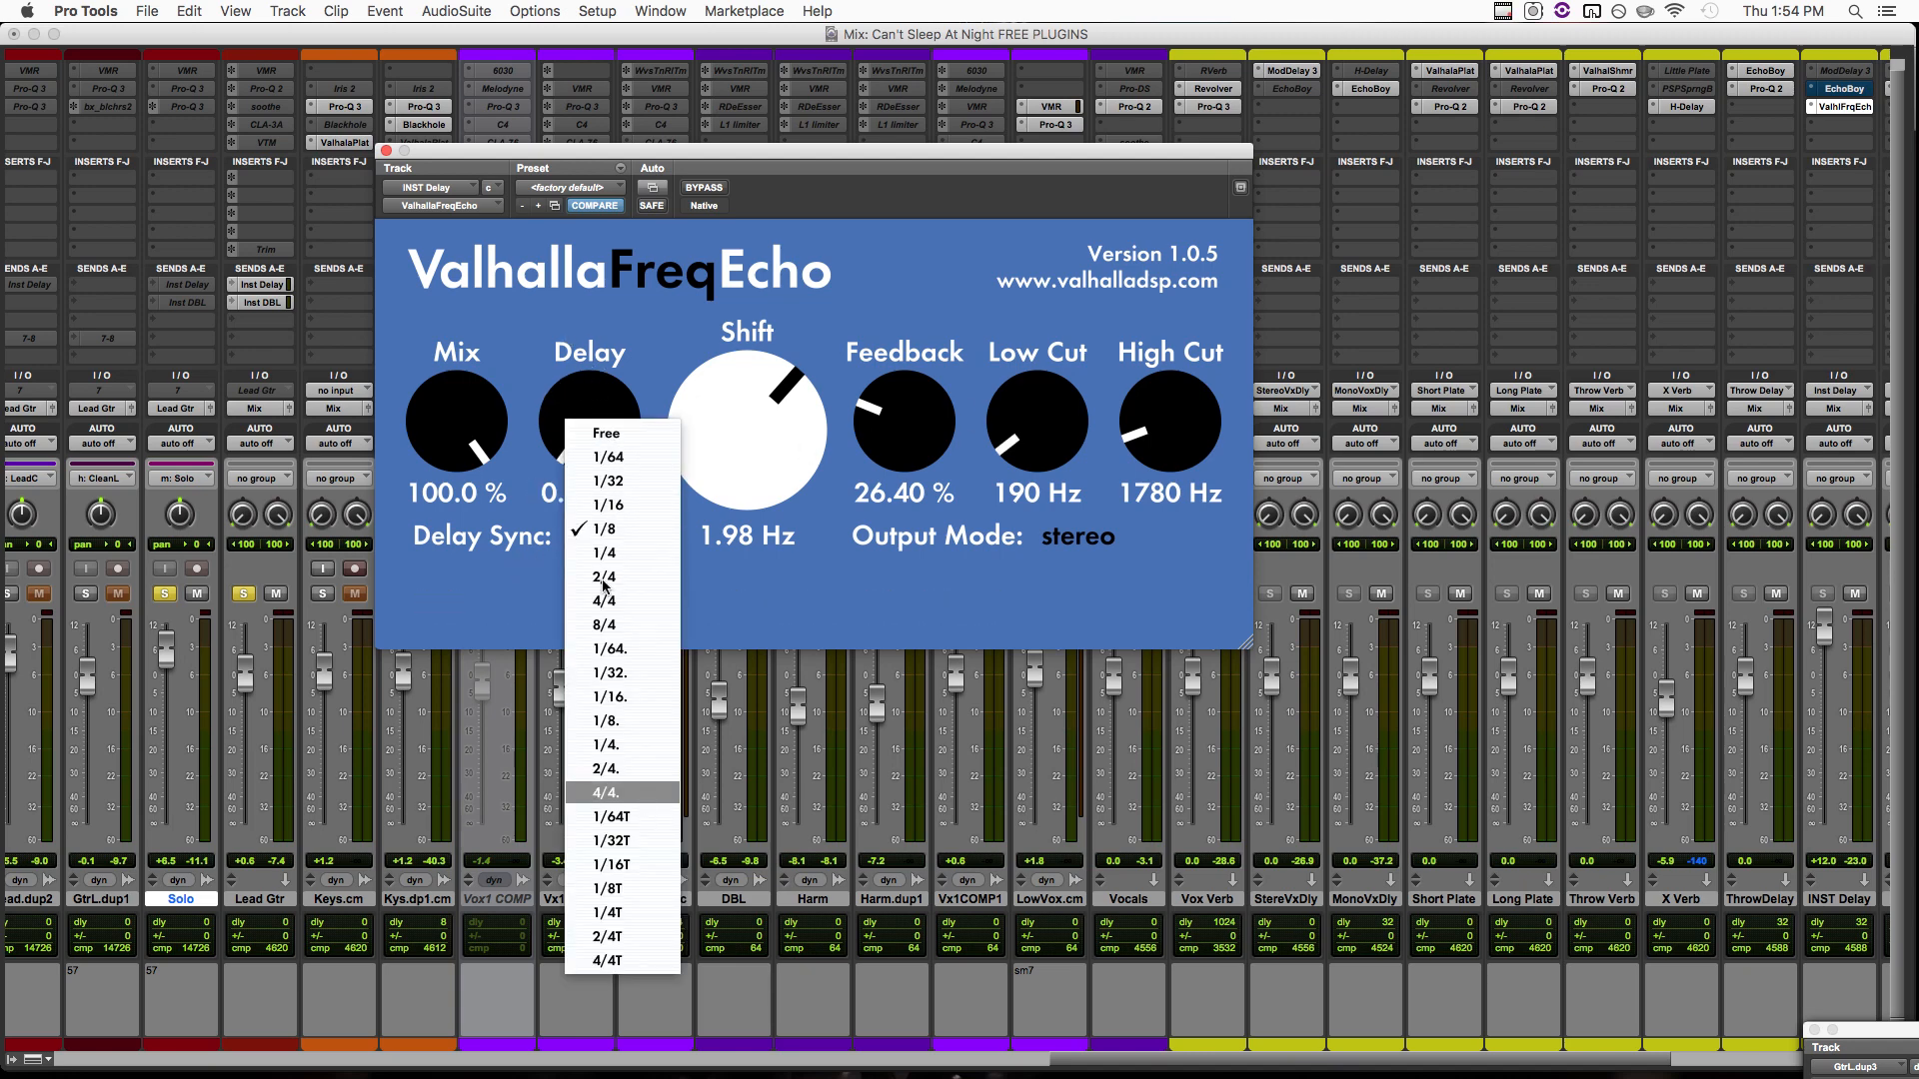
{"action": "left_click", "coordinate": [467, 594]}
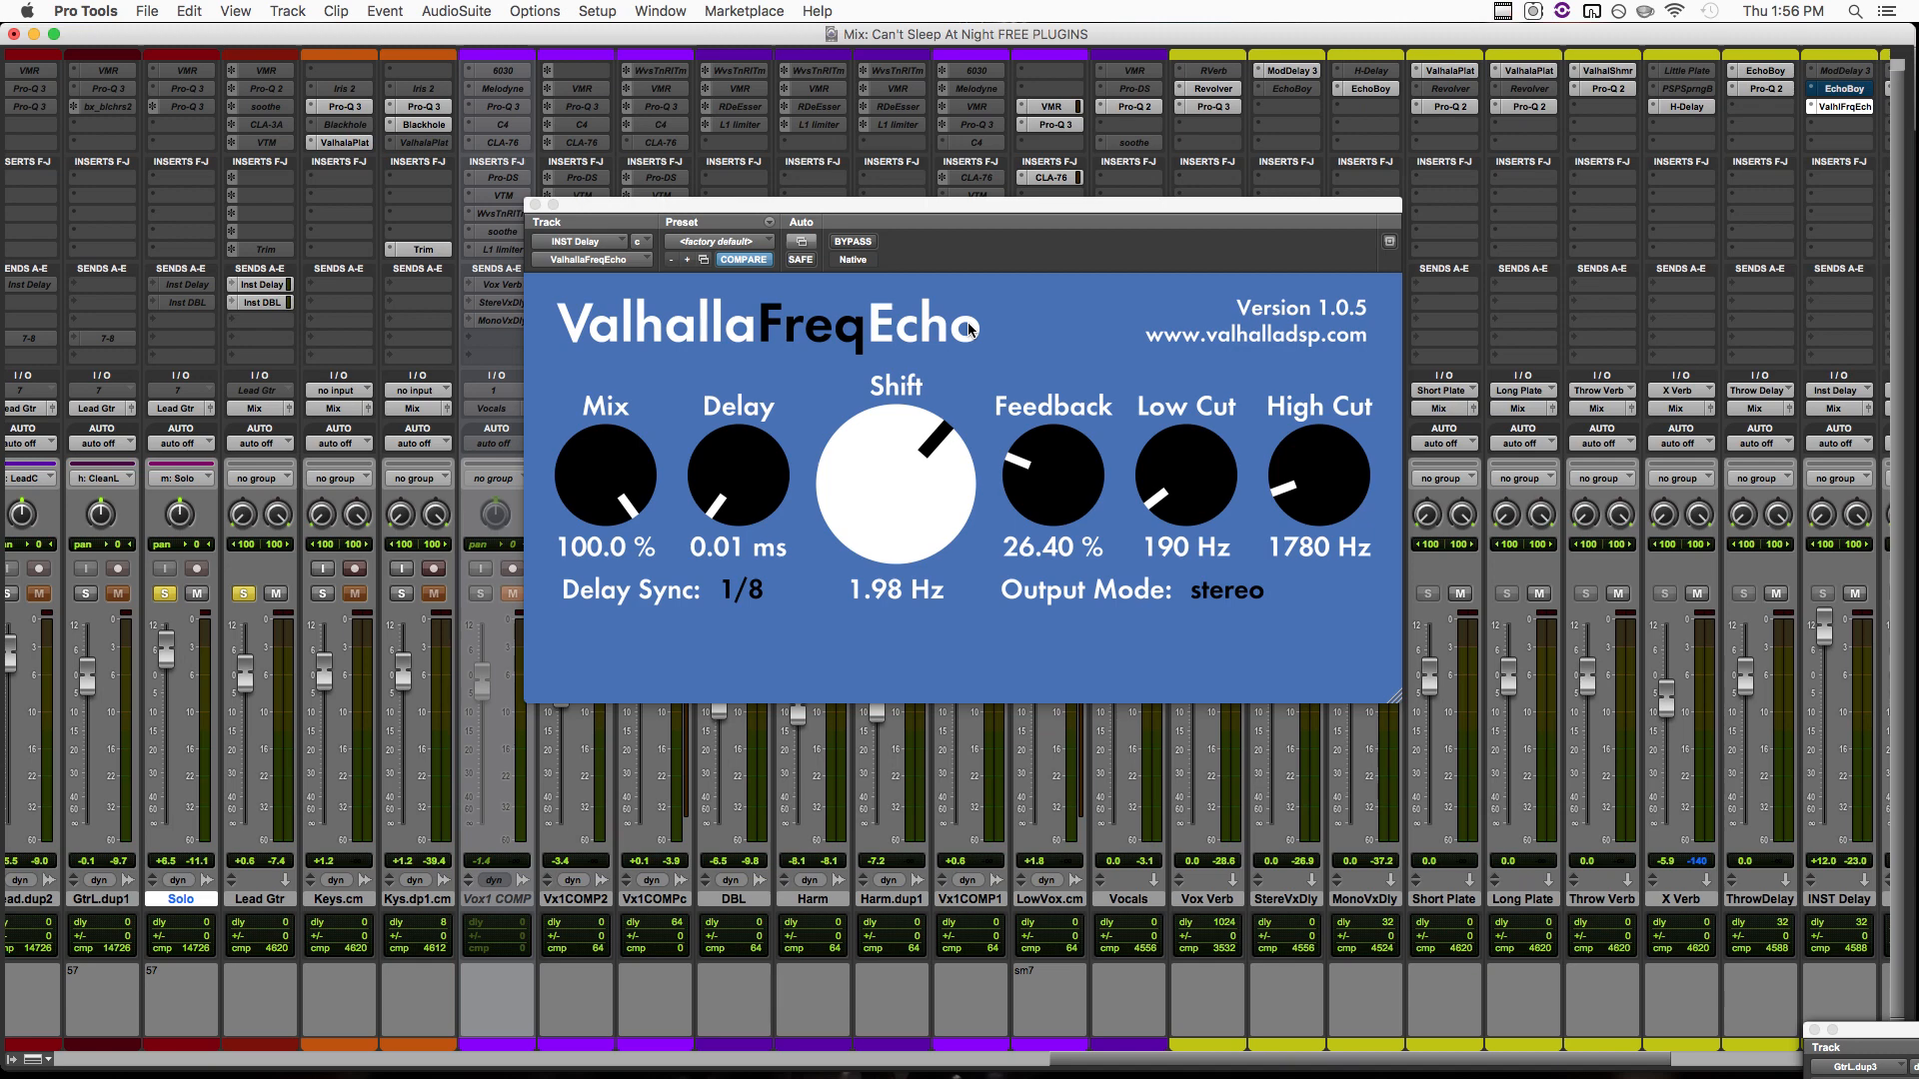
Sweep the ValhallaFreqEcho Shift up to 1000 Hz during playback and bring it back down to about 4.82 Hz.
{"action": "left_click", "coordinate": [262, 287]}
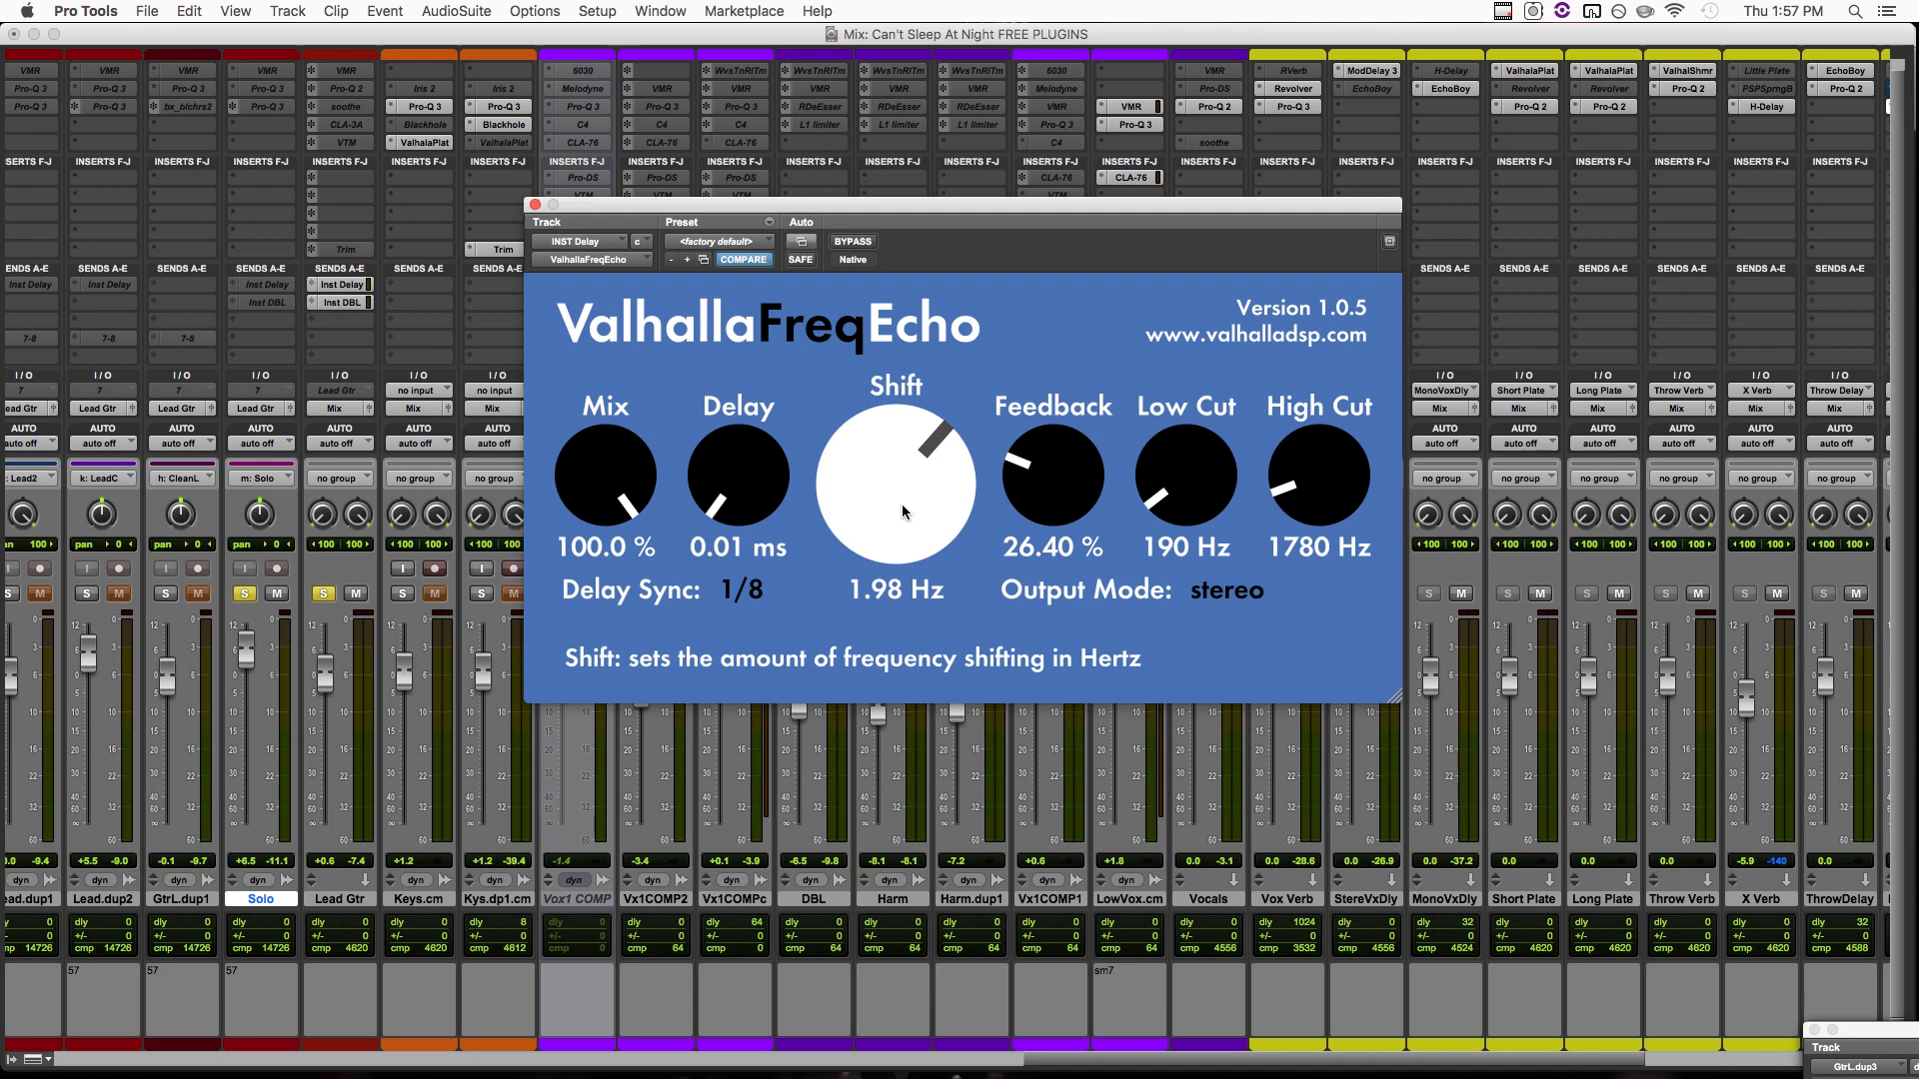
{"action": "left_click_drag", "start_coordinate": [902, 502], "coordinate": [899, 409]}
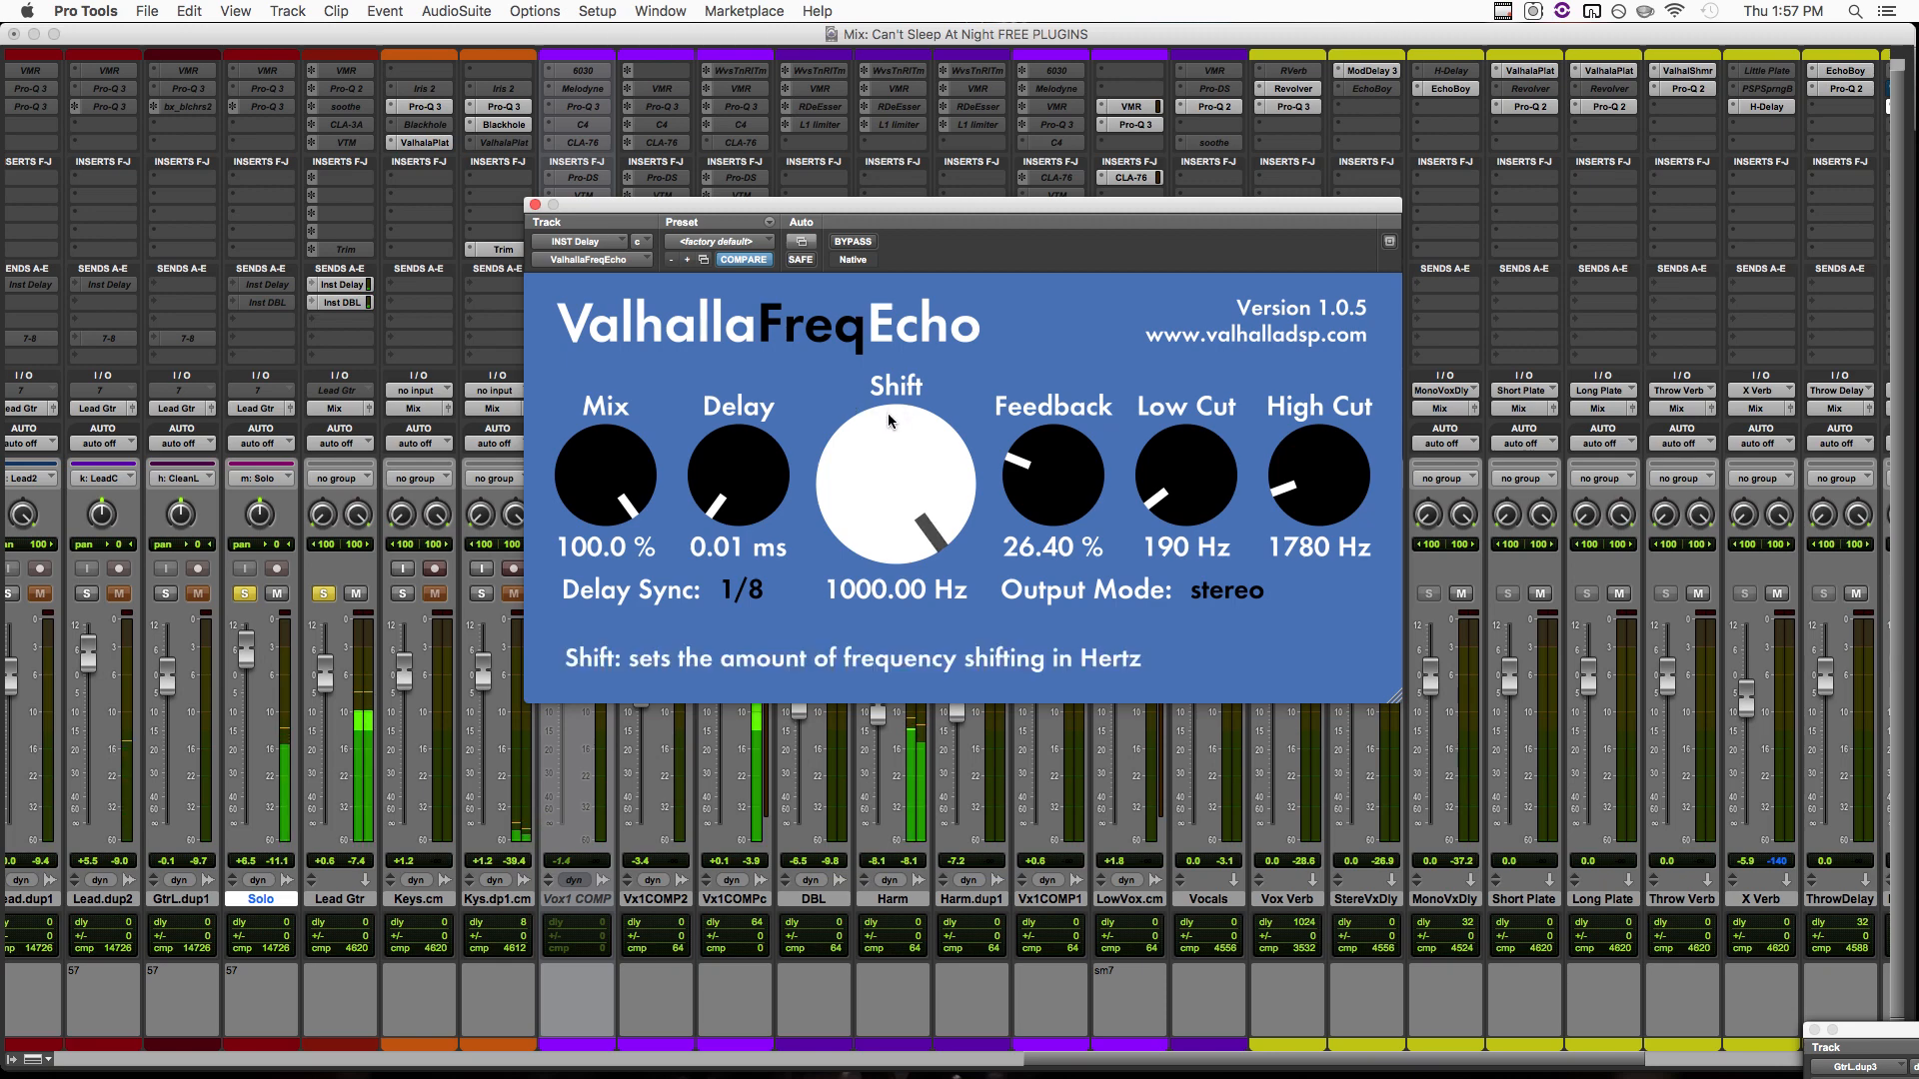
{"action": "left_click_drag", "start_coordinate": [888, 417], "coordinate": [891, 500]}
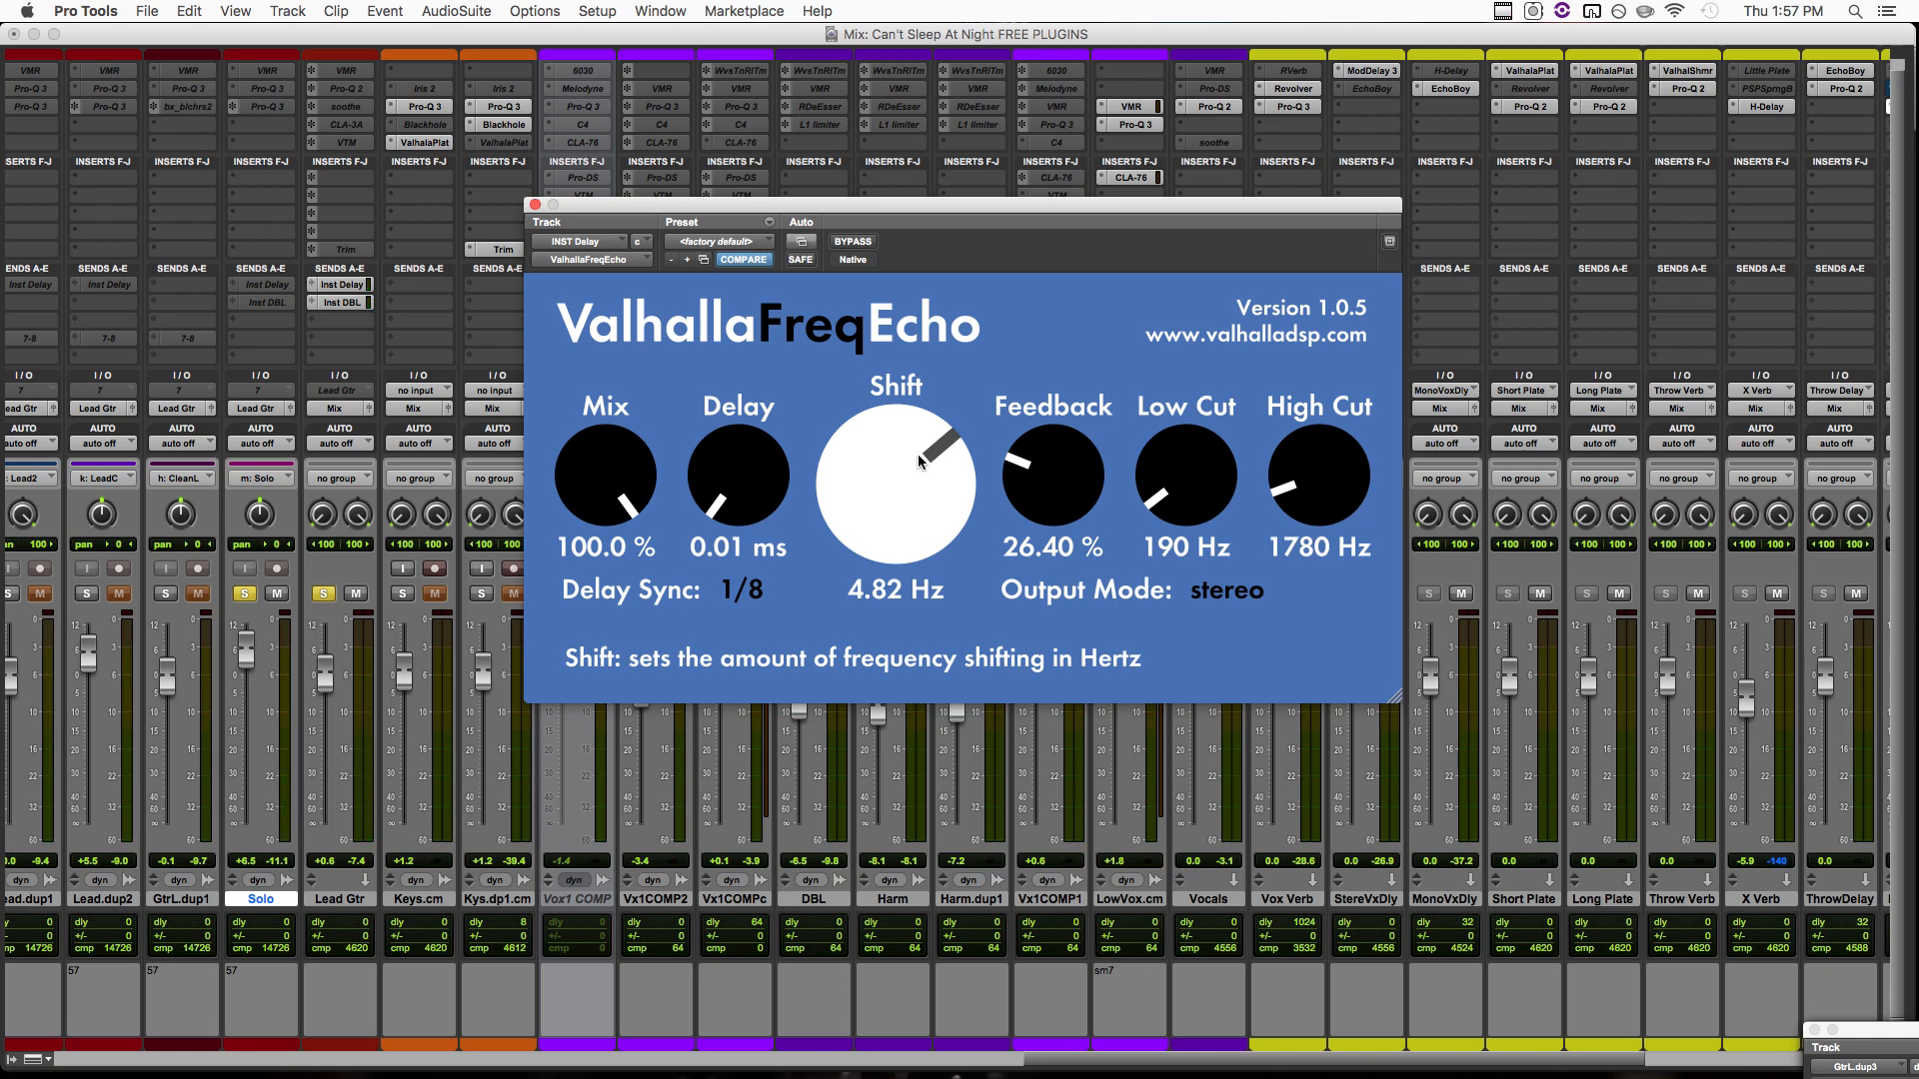
{"action": "mouse_move", "coordinate": [923, 494]}
{"action": "left_mouse_down"}
{"action": "mouse_move", "coordinate": [923, 512]}
{"action": "mouse_move", "coordinate": [927, 490]}
{"action": "left_mouse_up"}
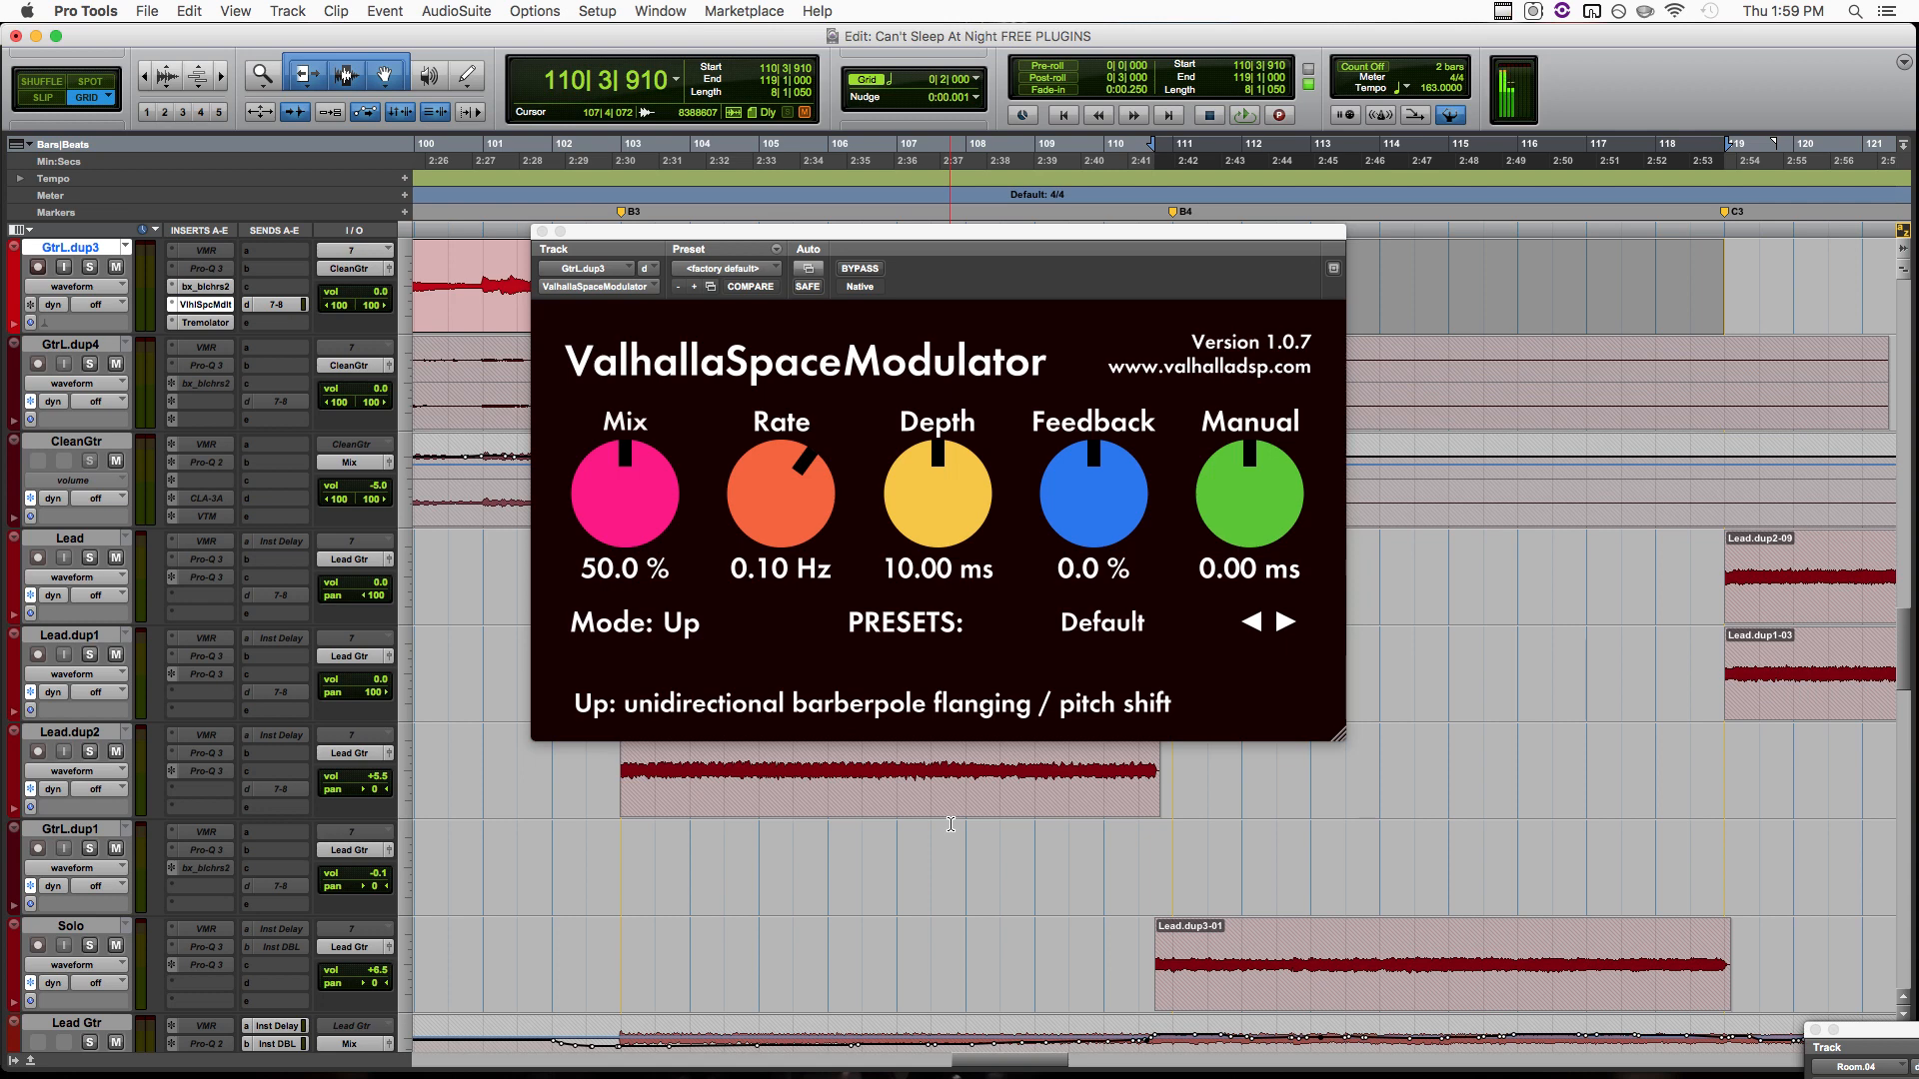
Browse the ValhallaSpaceModulator preset library on GtrL.dup3, looking over categories such as Doublers and Weird.
{"action": "left_click", "coordinate": [1113, 630]}
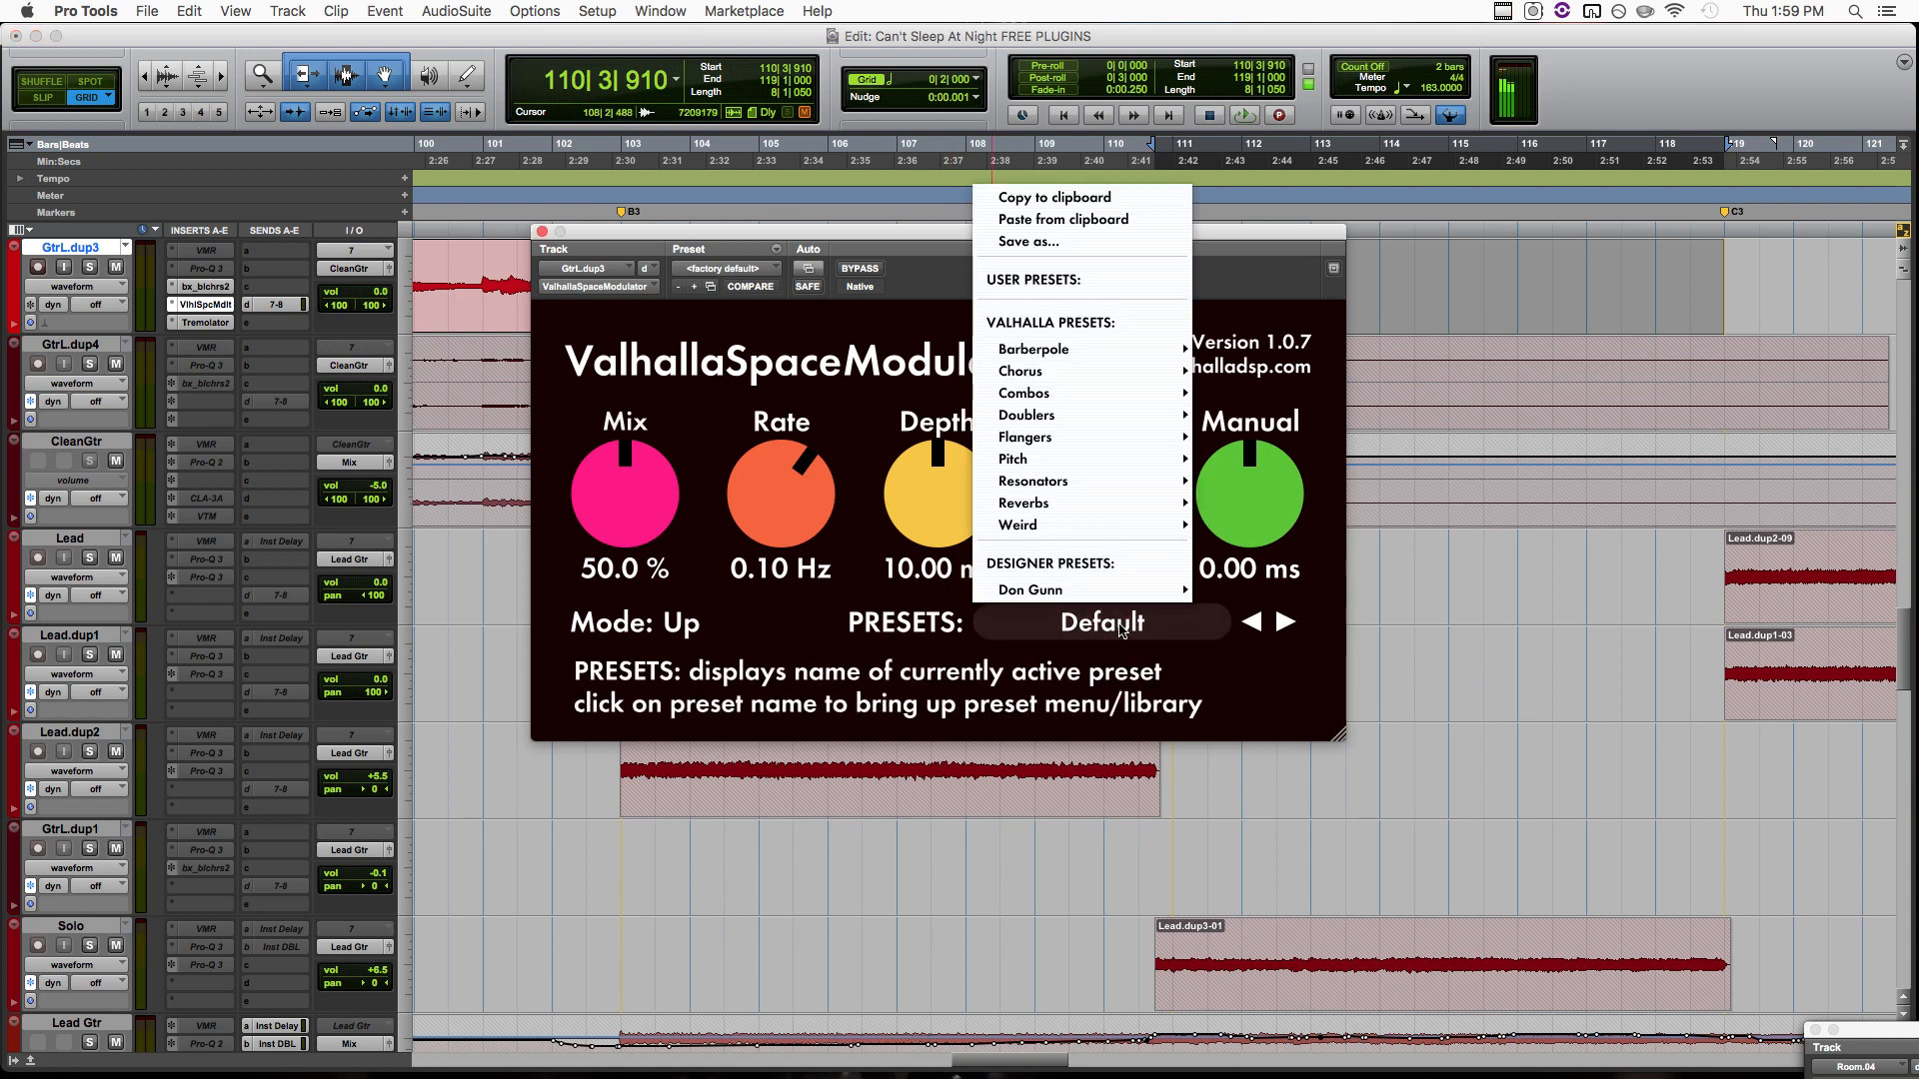
{"action": "mouse_move", "coordinate": [1089, 414]}
{"action": "mouse_move", "coordinate": [1122, 524]}
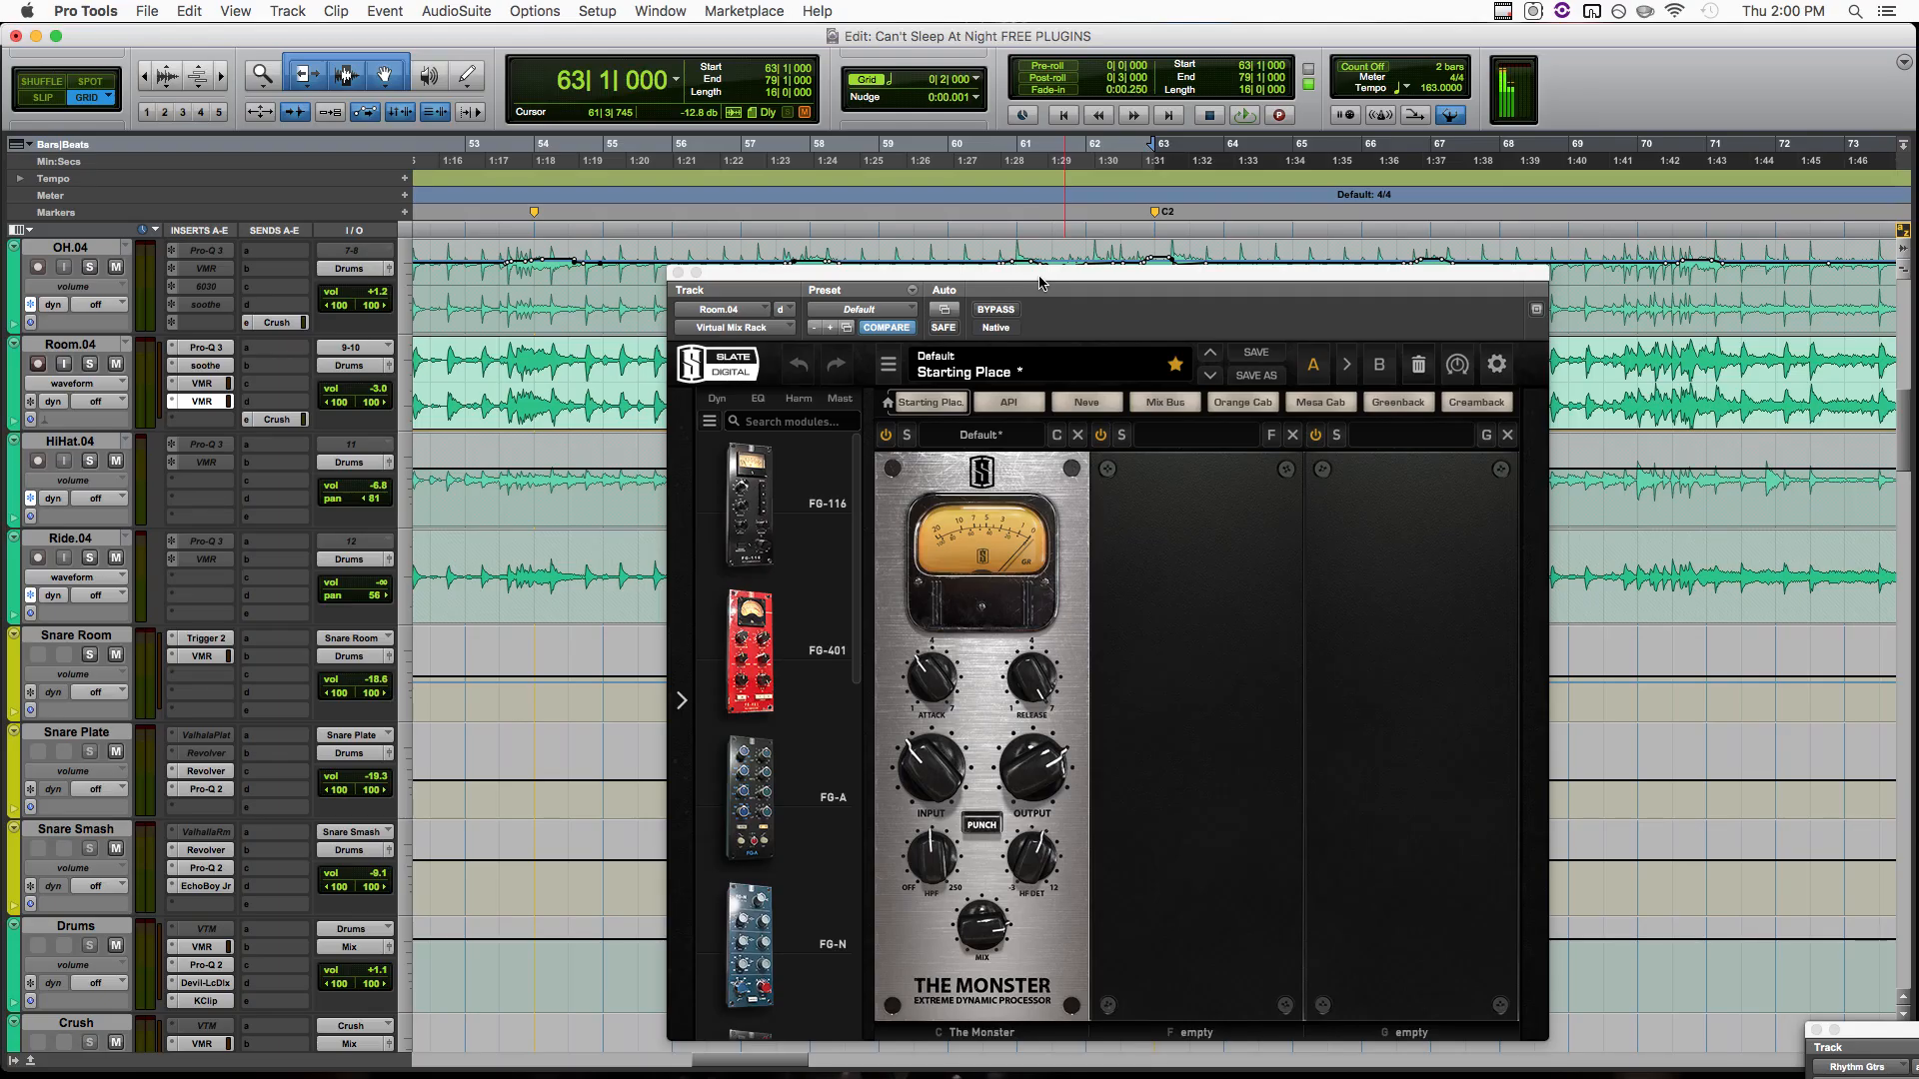
Check The Monster's high-pass filter frequency on Room.04 and solo that track with its related drum tracks.
{"action": "left_click", "coordinate": [931, 871]}
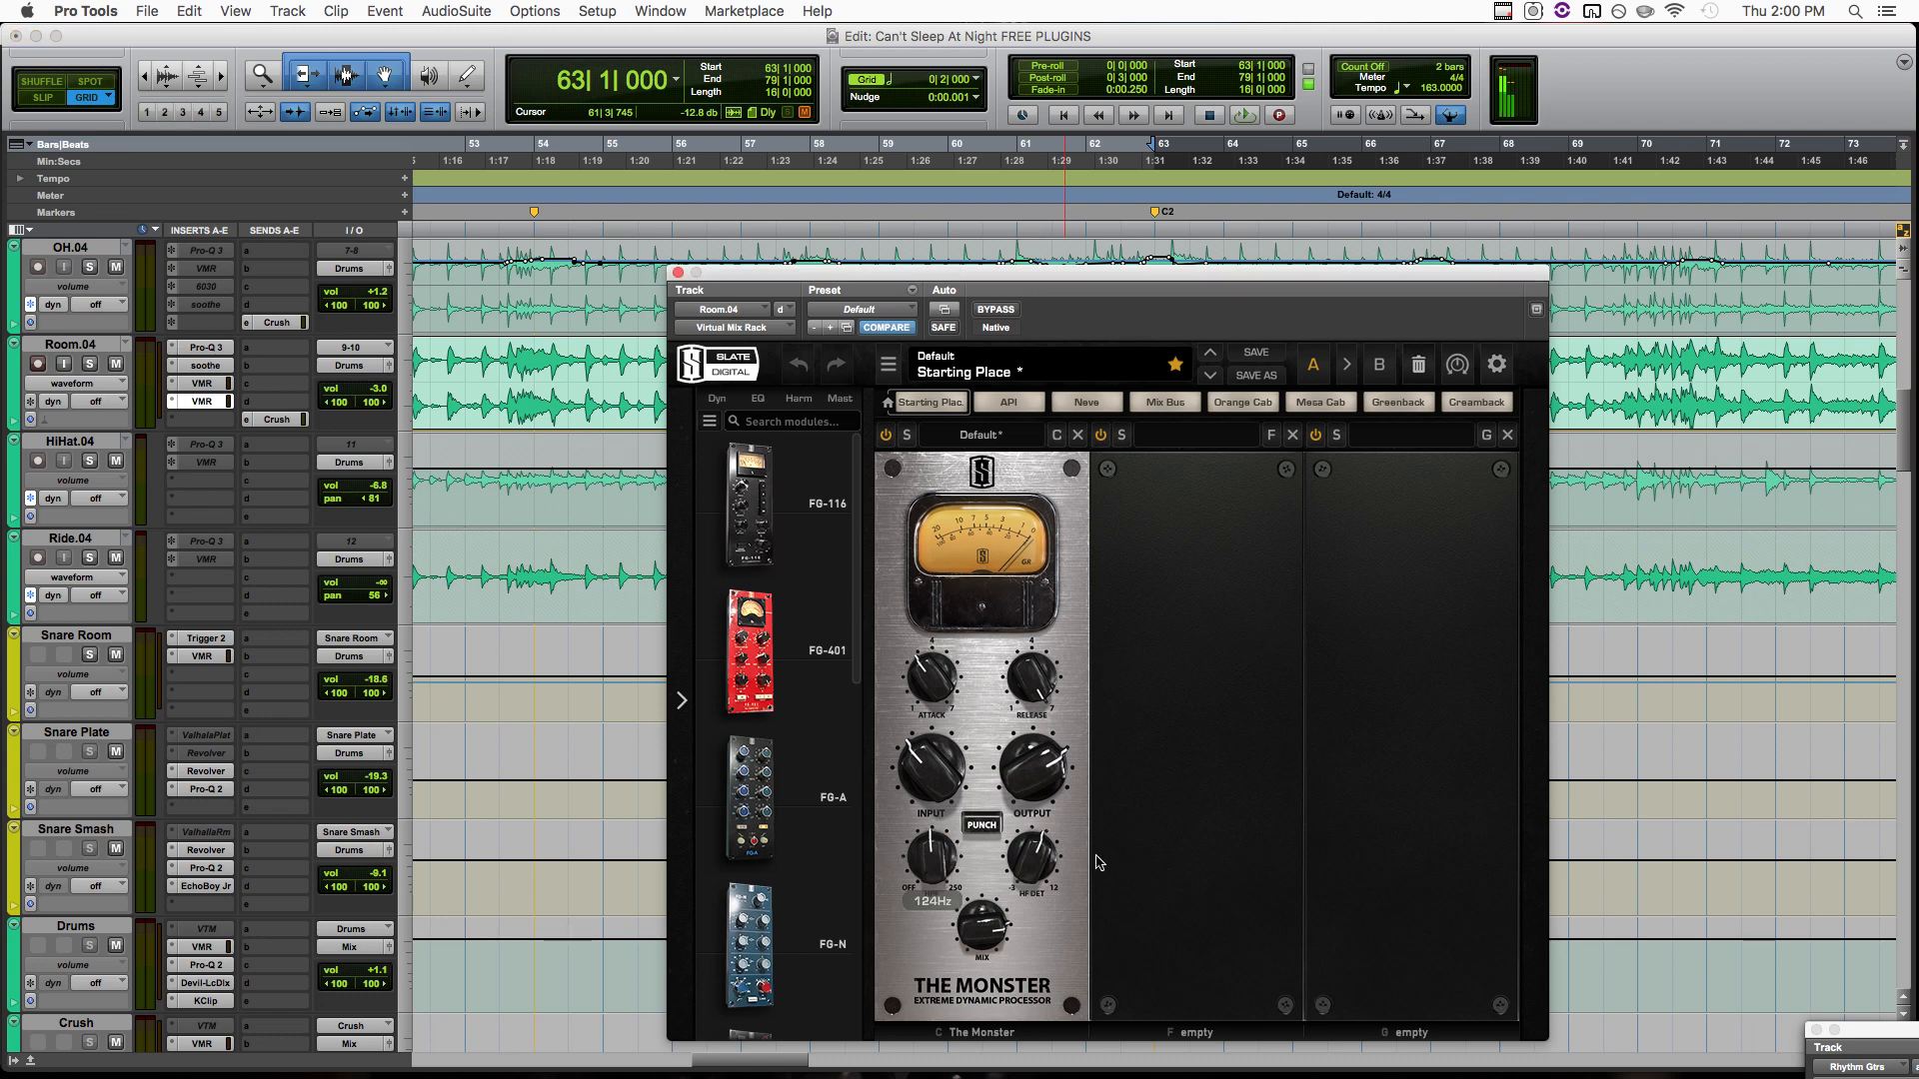
{"action": "mouse_move", "coordinate": [1030, 856]}
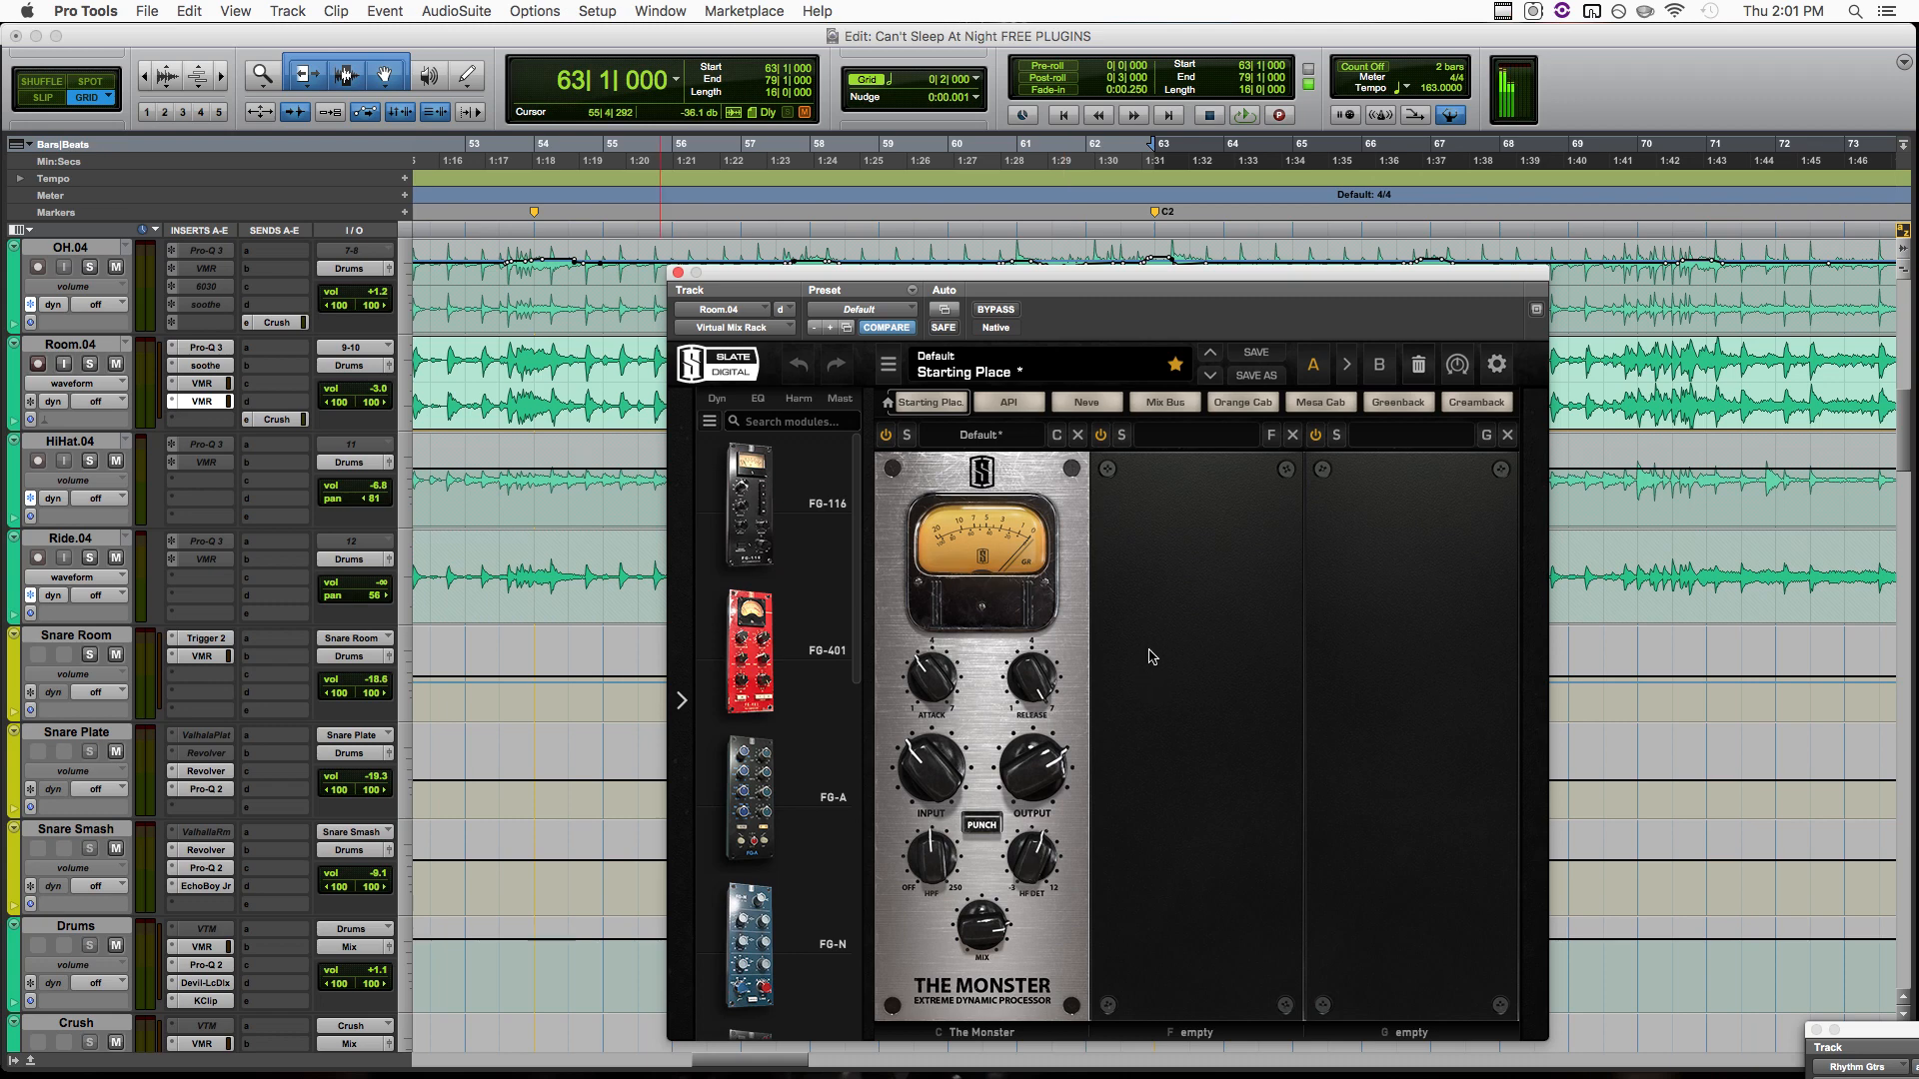
{"action": "left_click", "coordinate": [90, 366]}
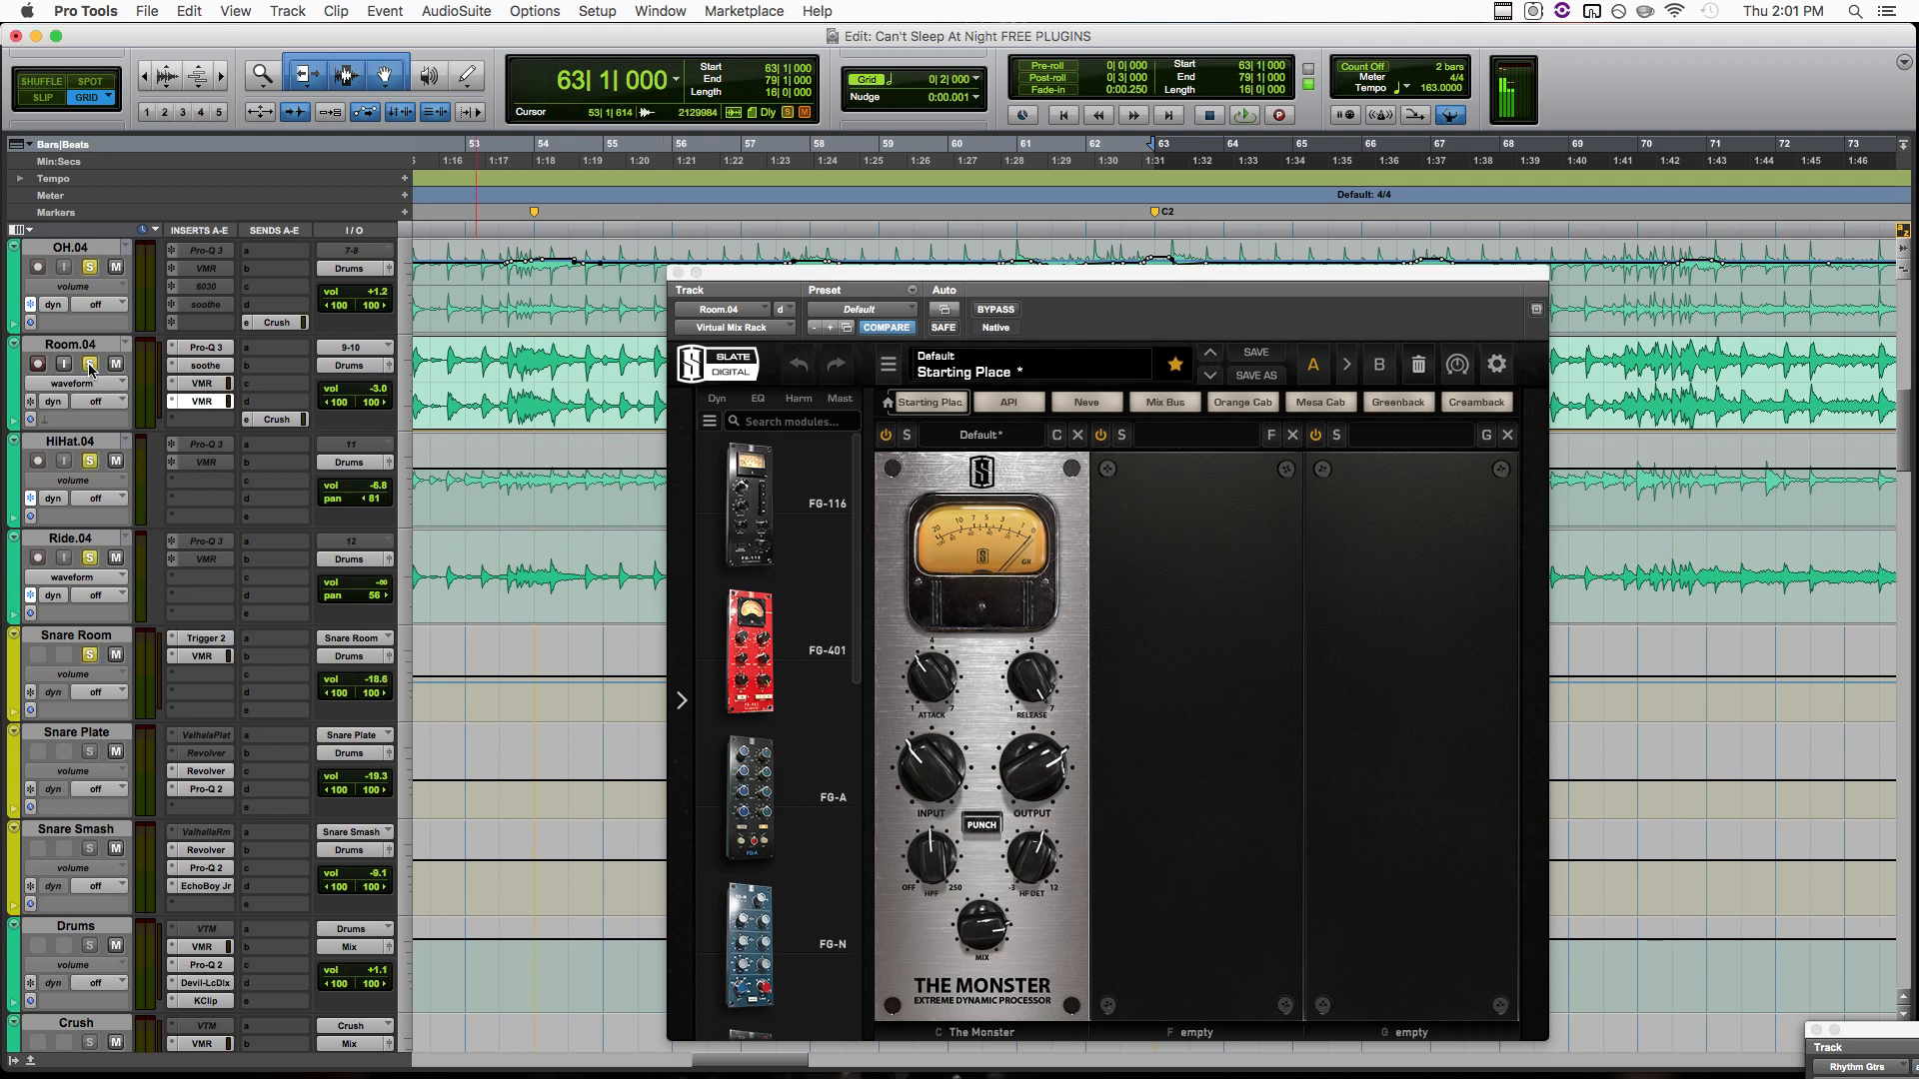
Bypass the Virtual Mix Rack on Room.04 and play the soloed drums from bar 63.
{"action": "left_click", "coordinate": [997, 310]}
{"action": "key", "text": "space"}
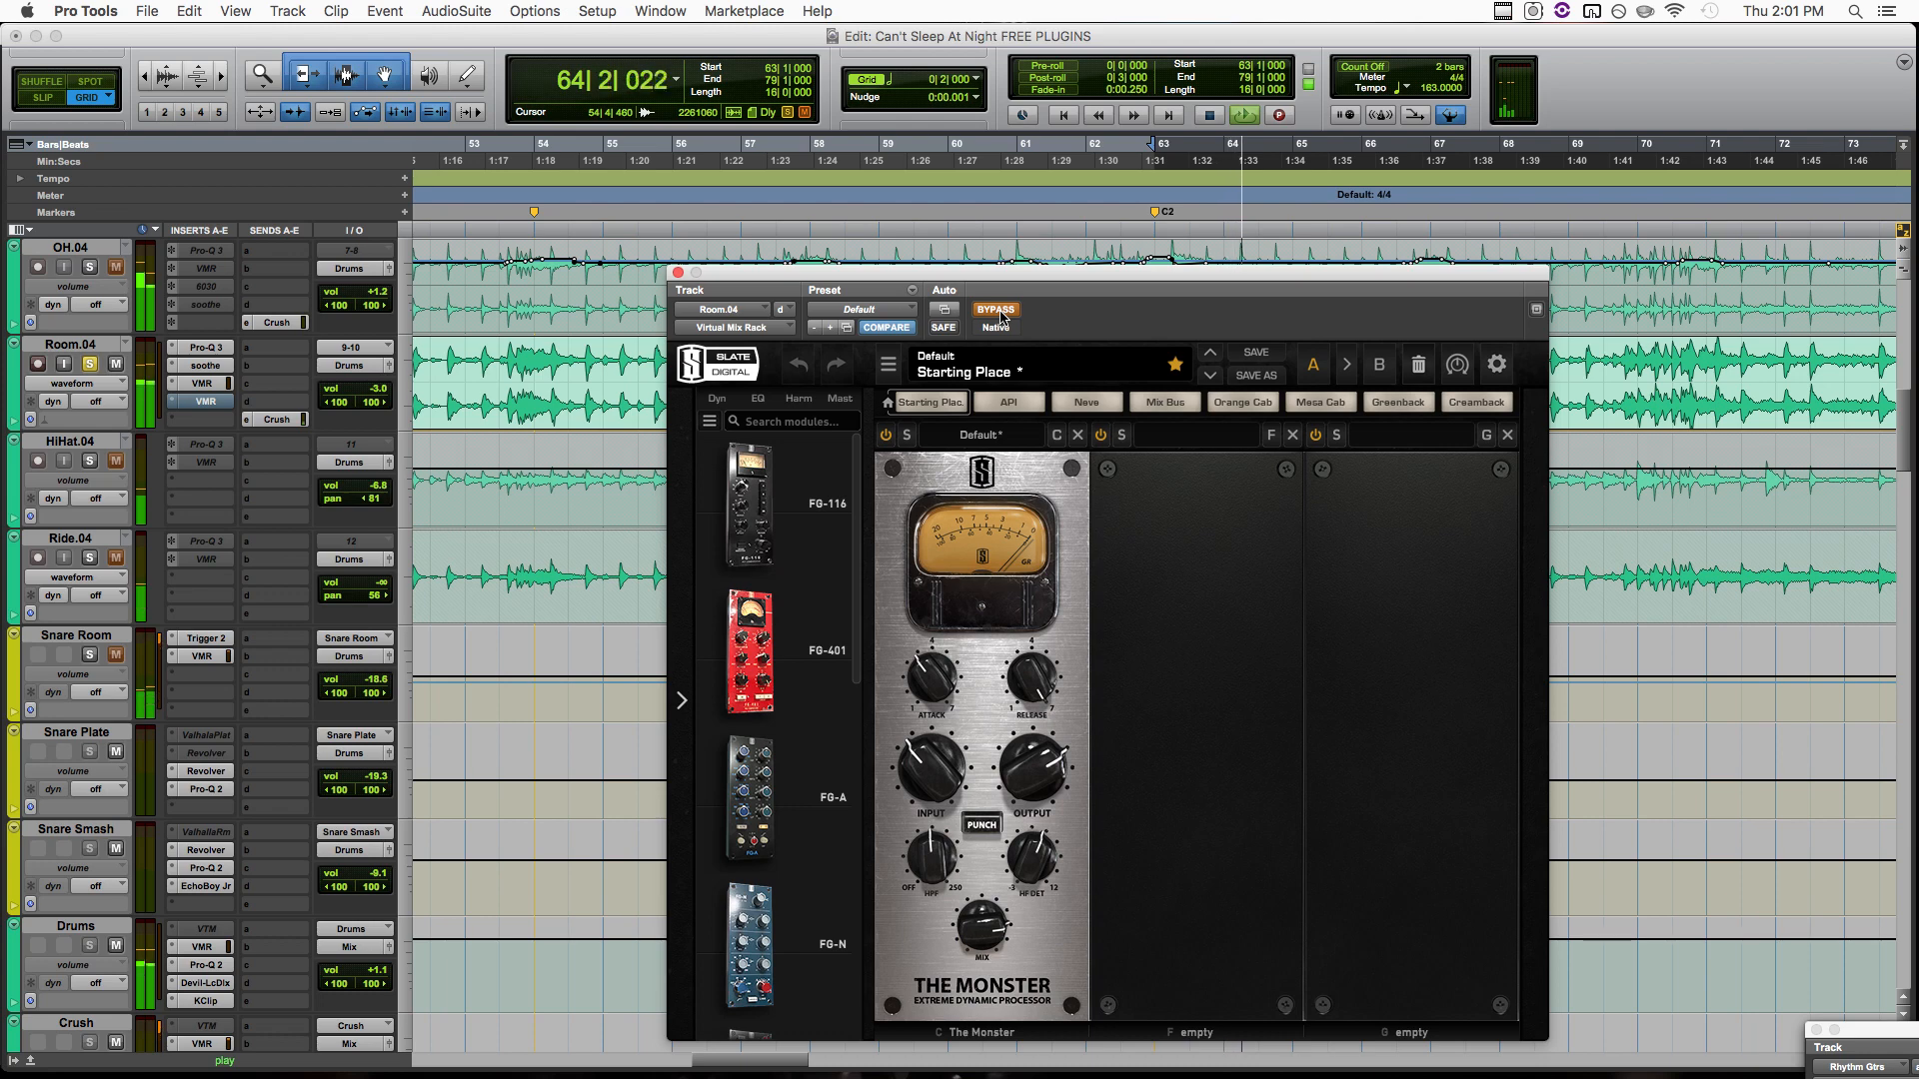
{"action": "key", "text": "space"}
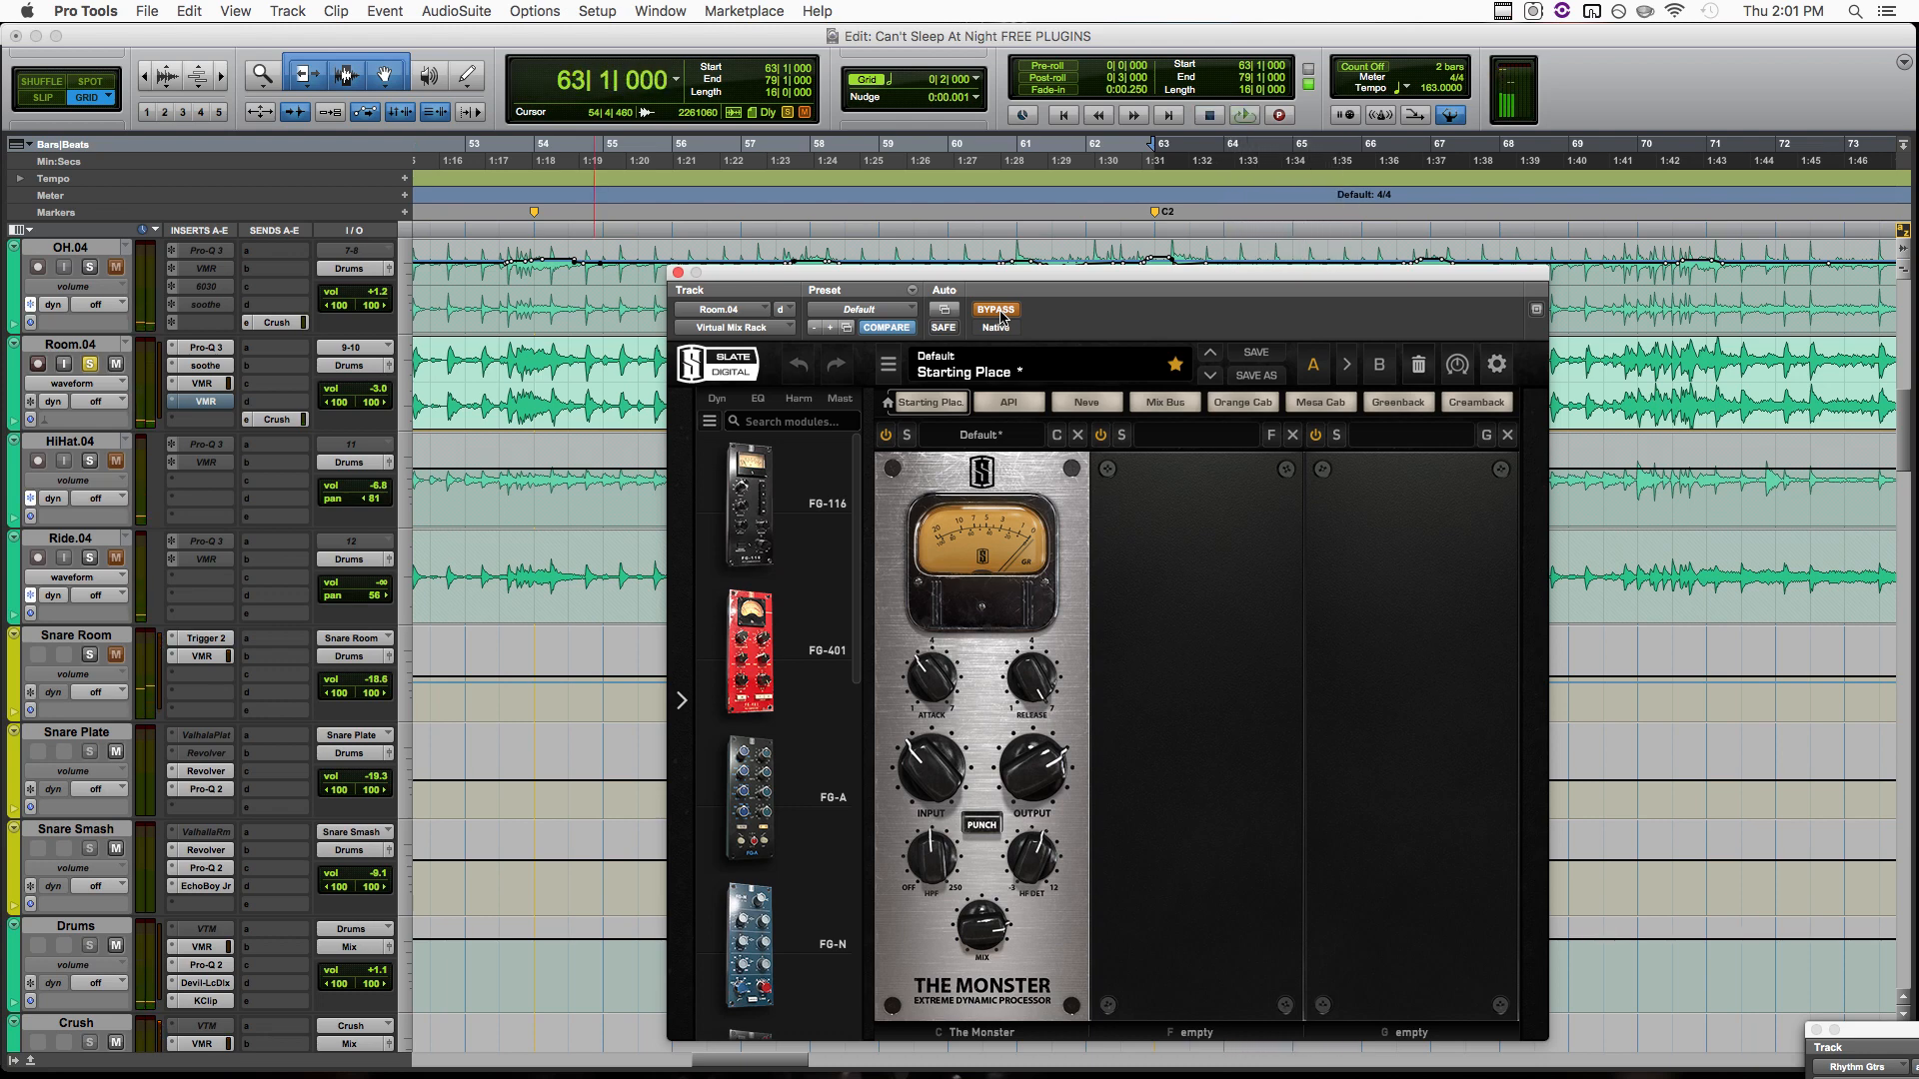
Re-enable the Virtual Mix Rack on Room.04 and compare the drums with it active and bypassed during playback.
{"action": "left_click", "coordinate": [998, 310]}
{"action": "key", "text": "space"}
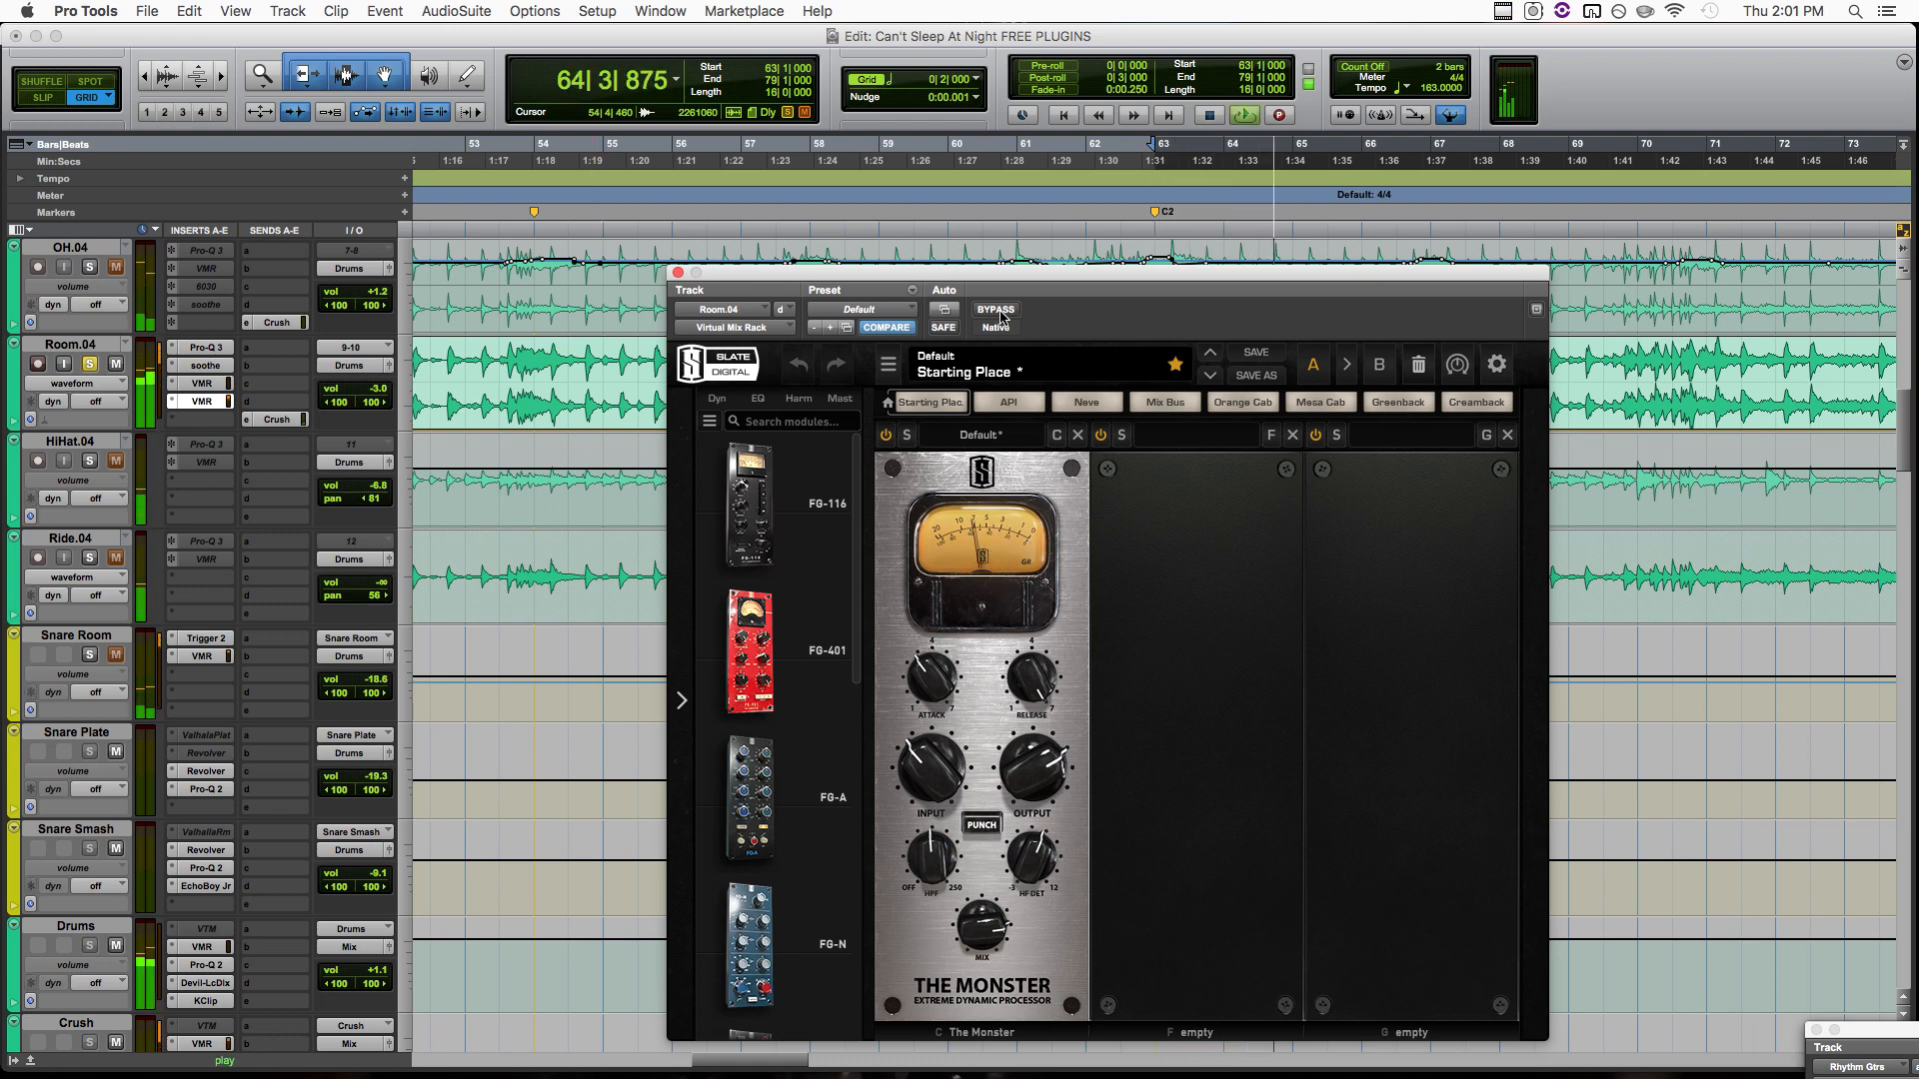
{"action": "left_click", "coordinate": [999, 311]}
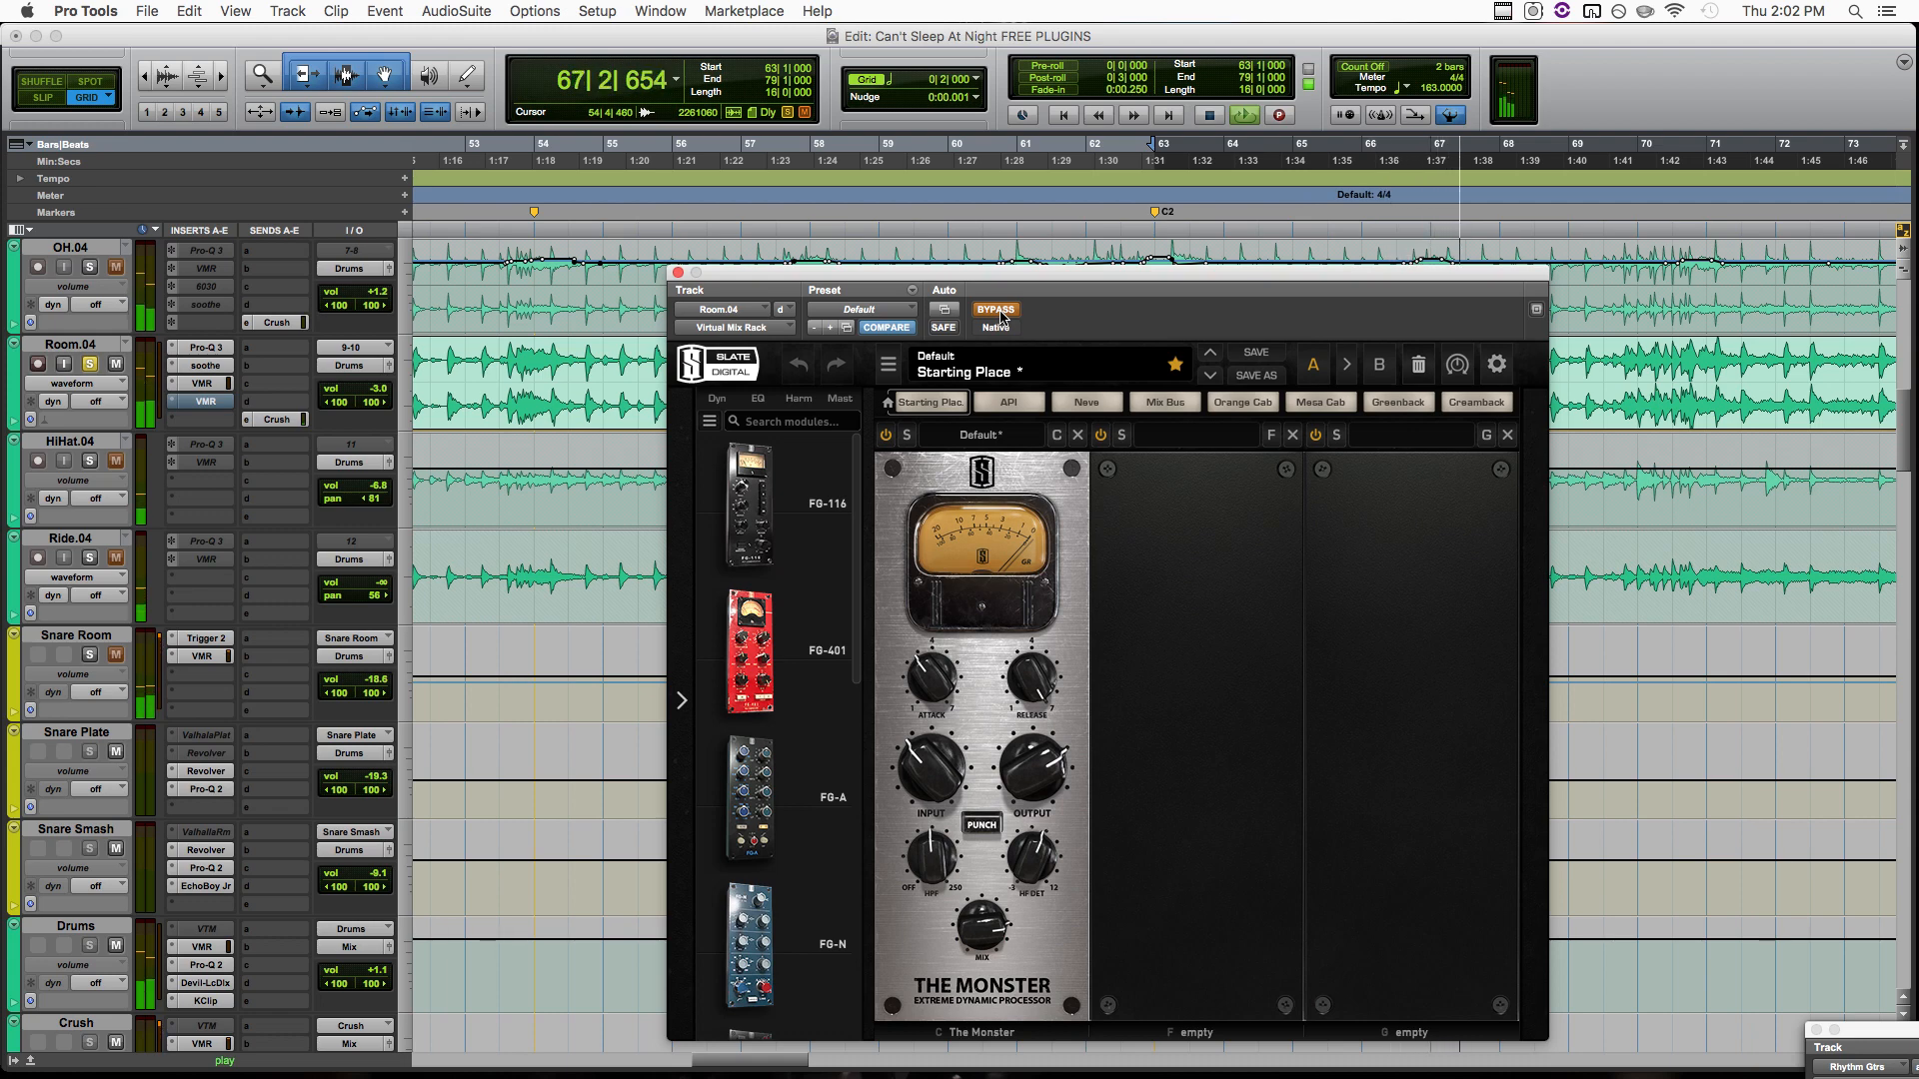
{"action": "left_click", "coordinate": [999, 310]}
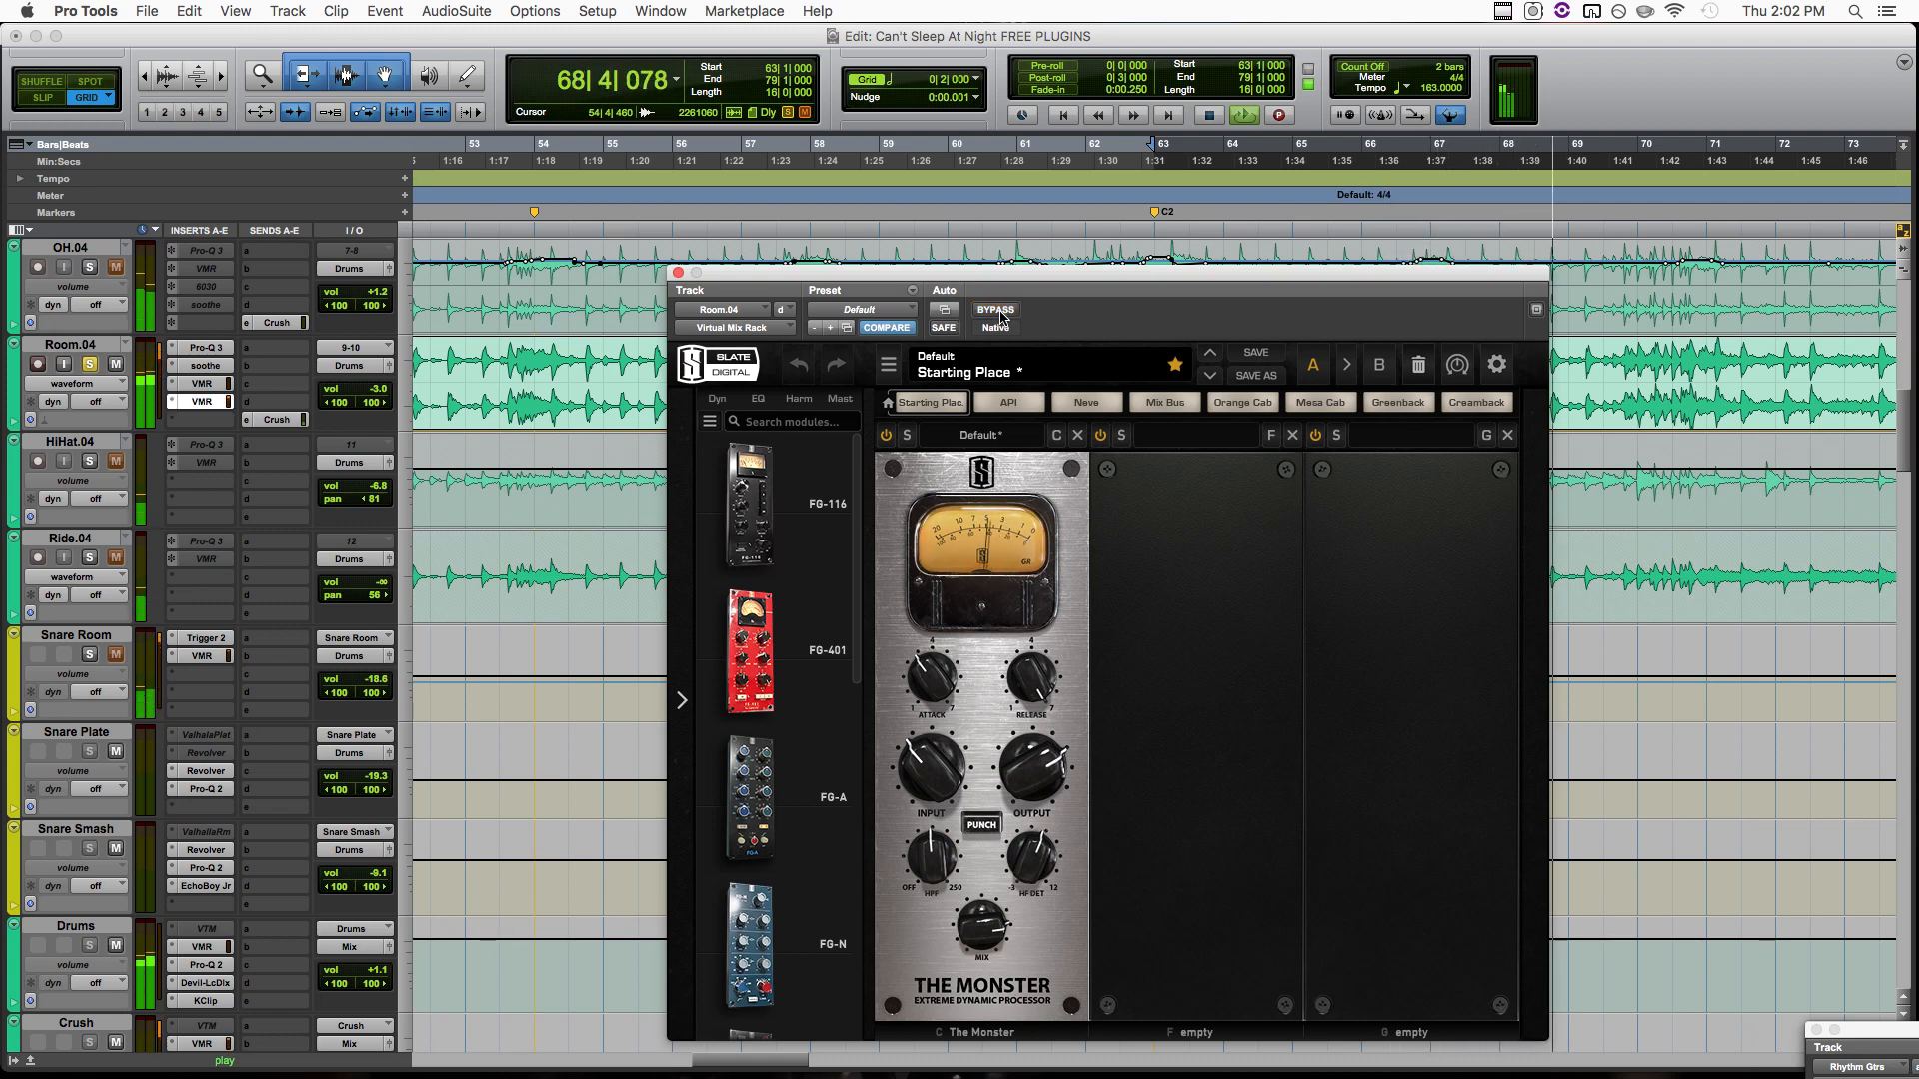
{"action": "key", "text": "space"}
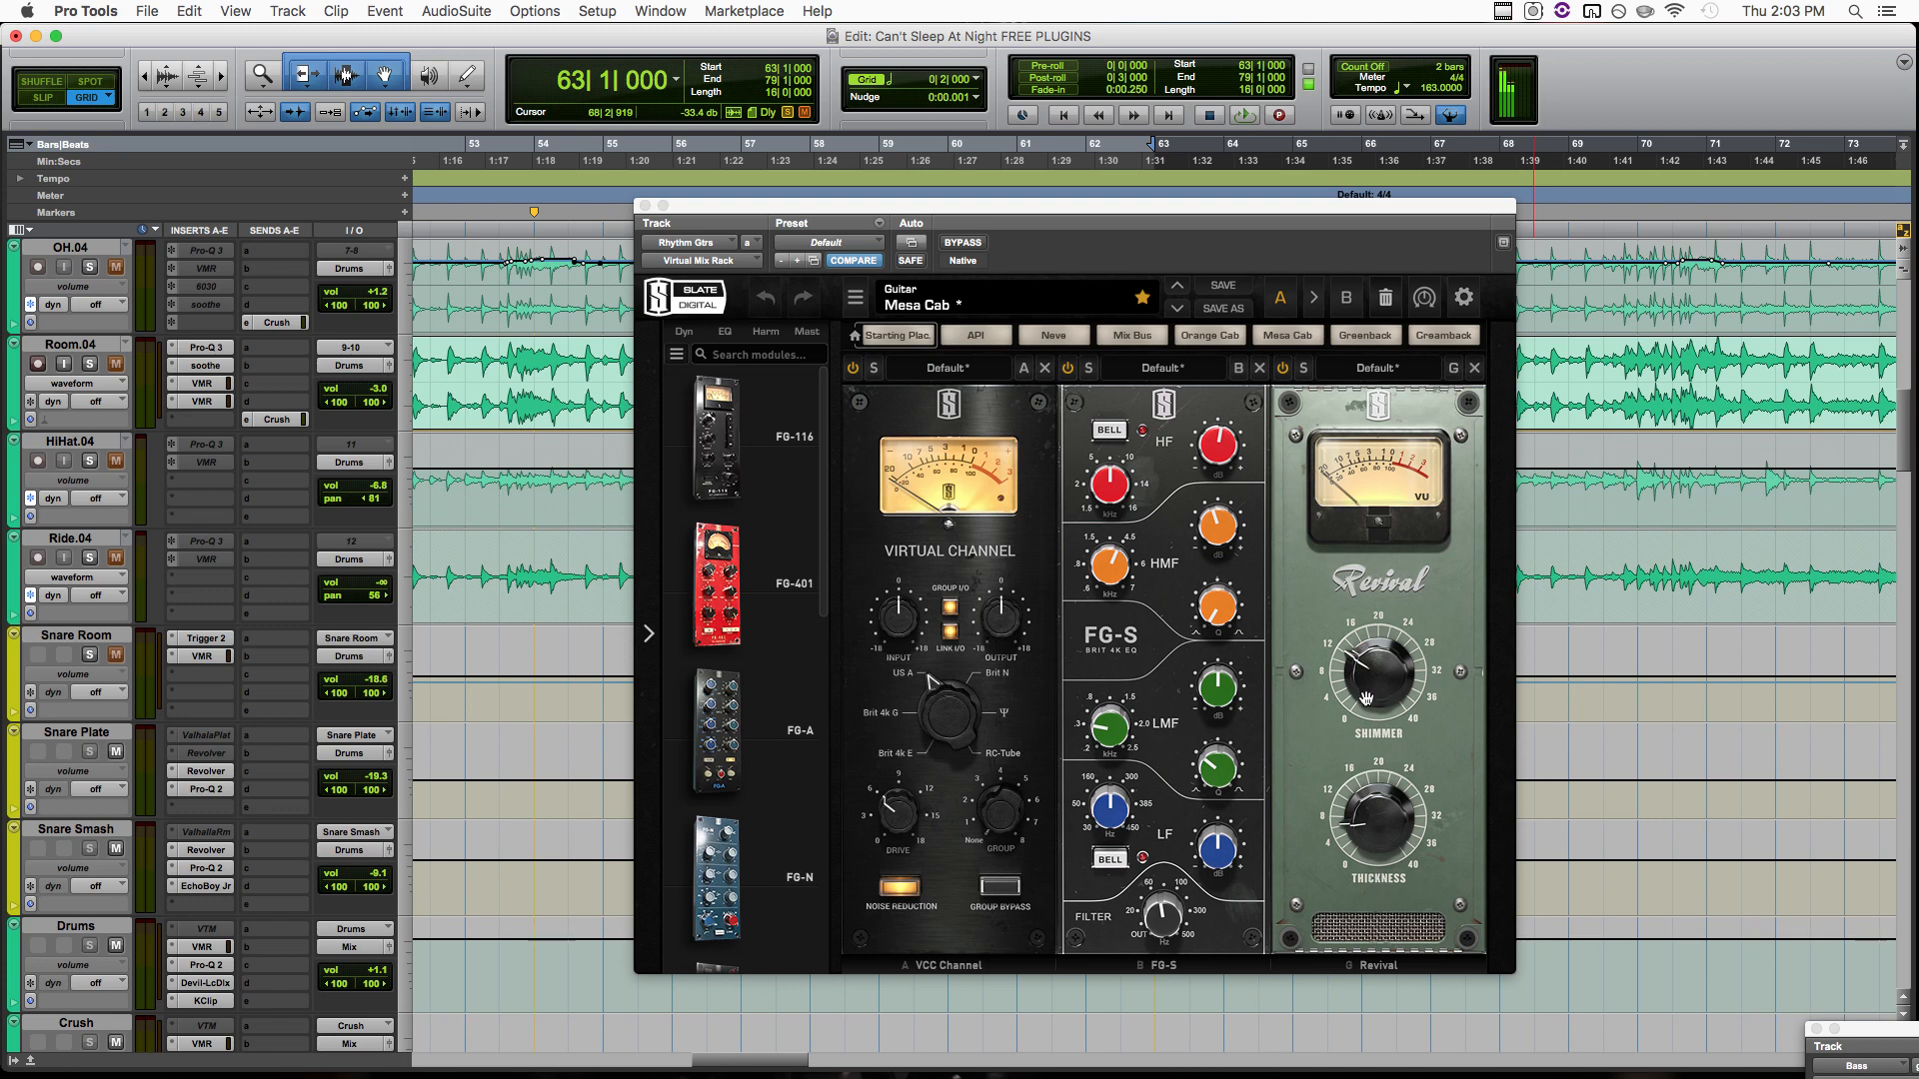
Play from bar 63 and toggle the power of the Revival module on Rhythm Gtrs to hear its effect.
{"action": "key", "text": "space"}
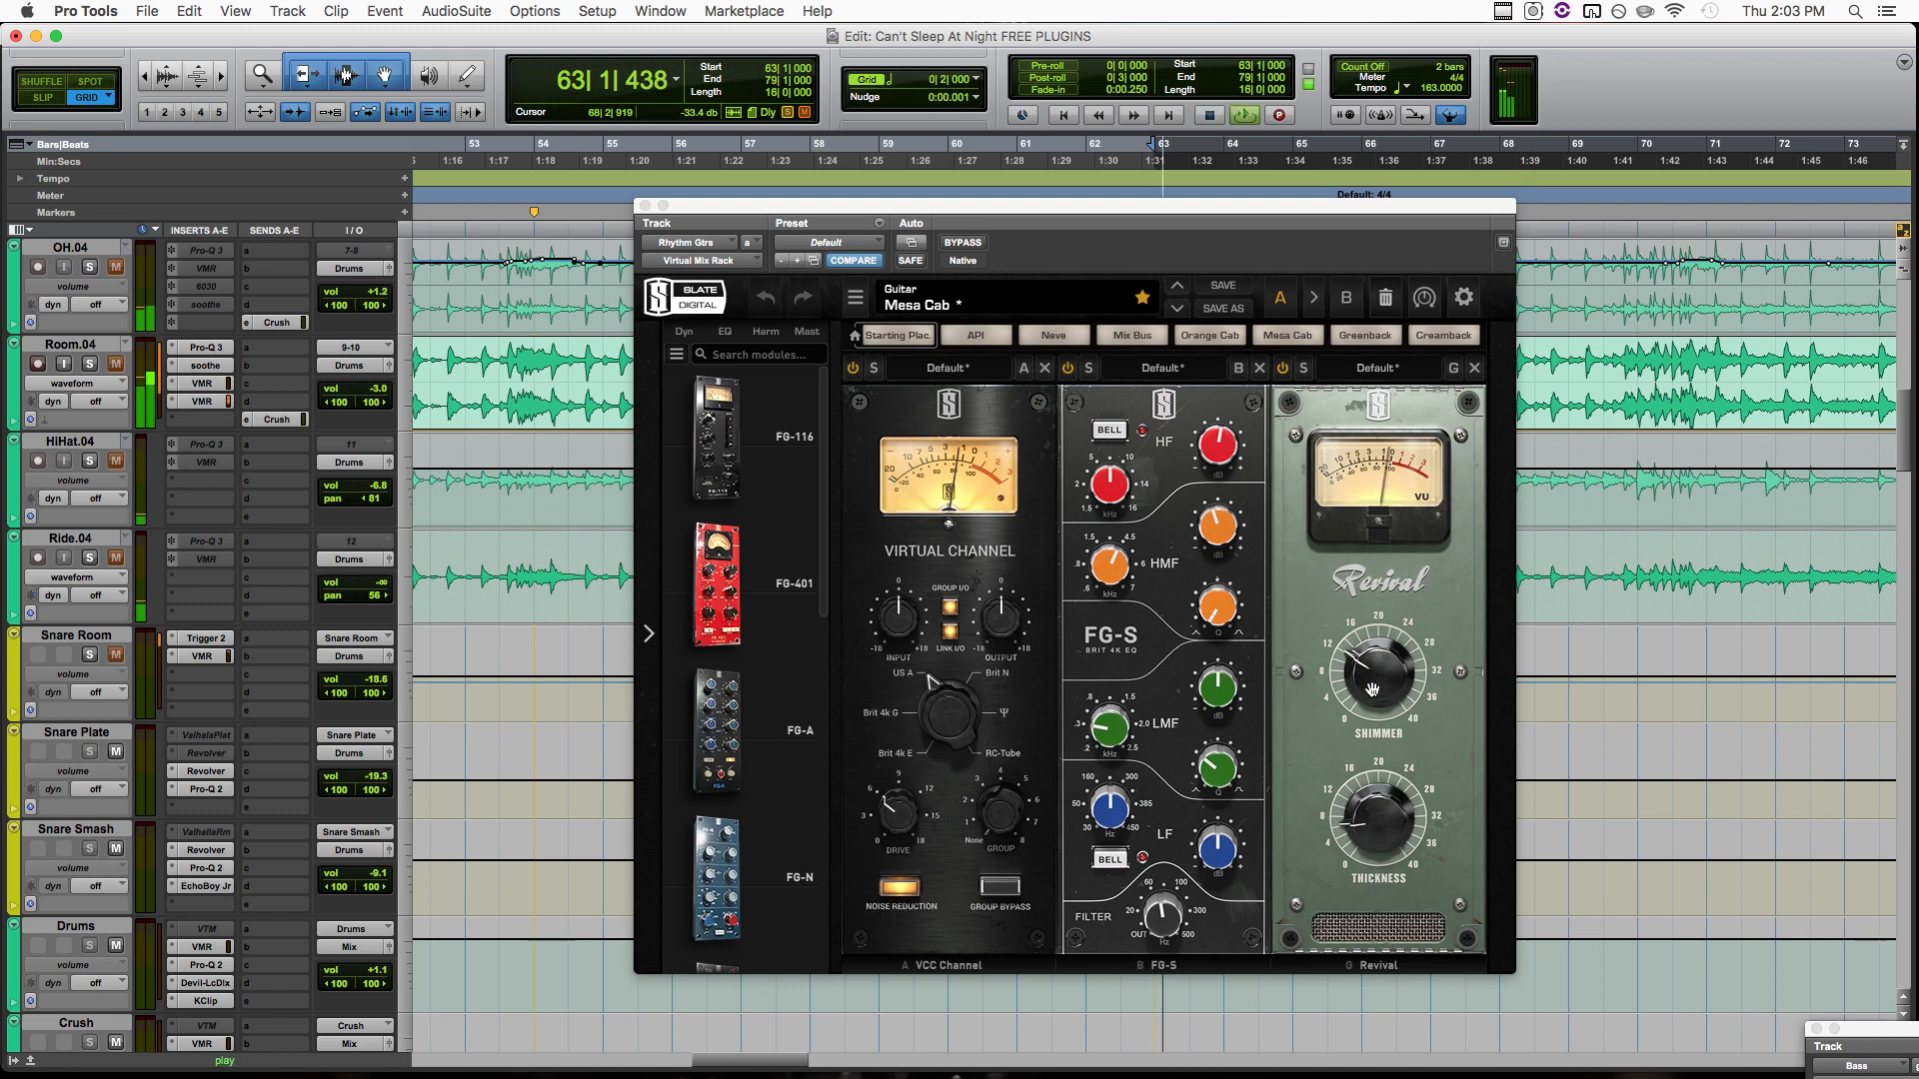
{"action": "left_click", "coordinate": [1288, 374]}
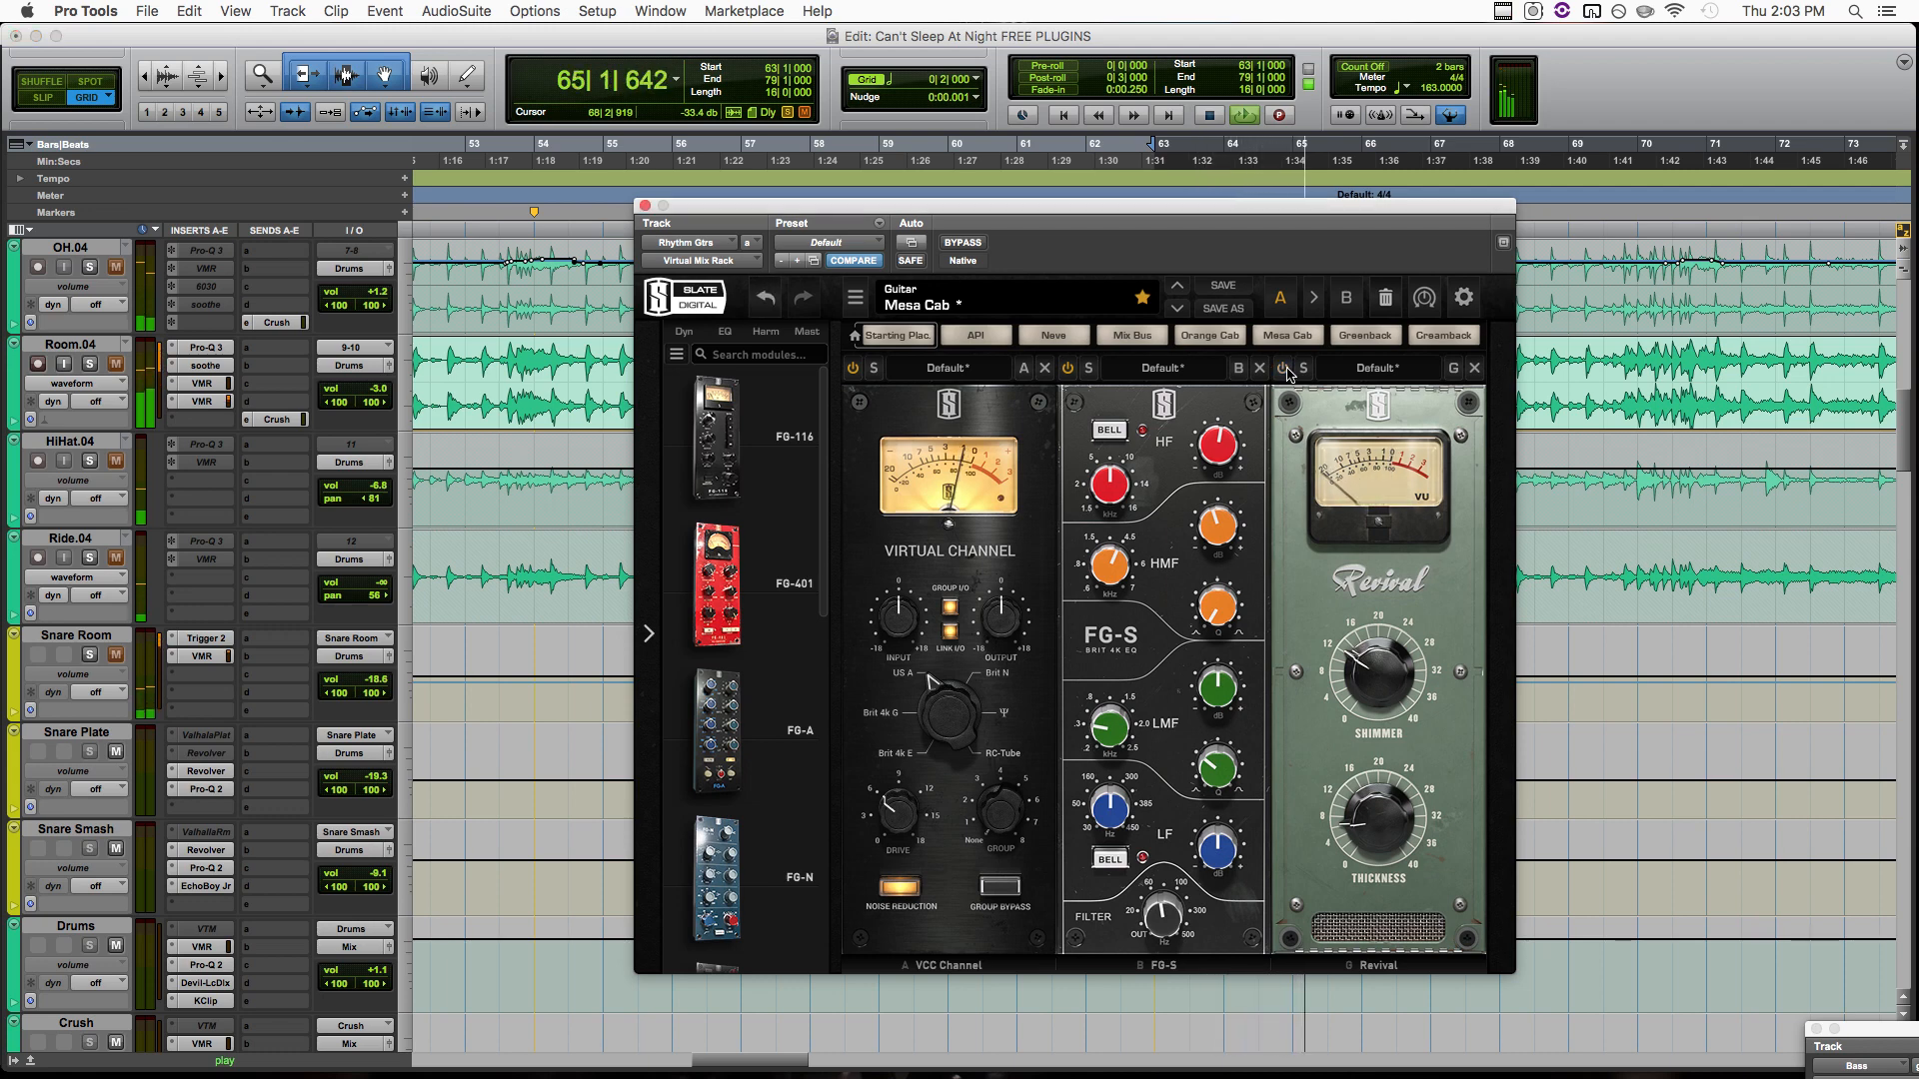
{"action": "key", "text": "space"}
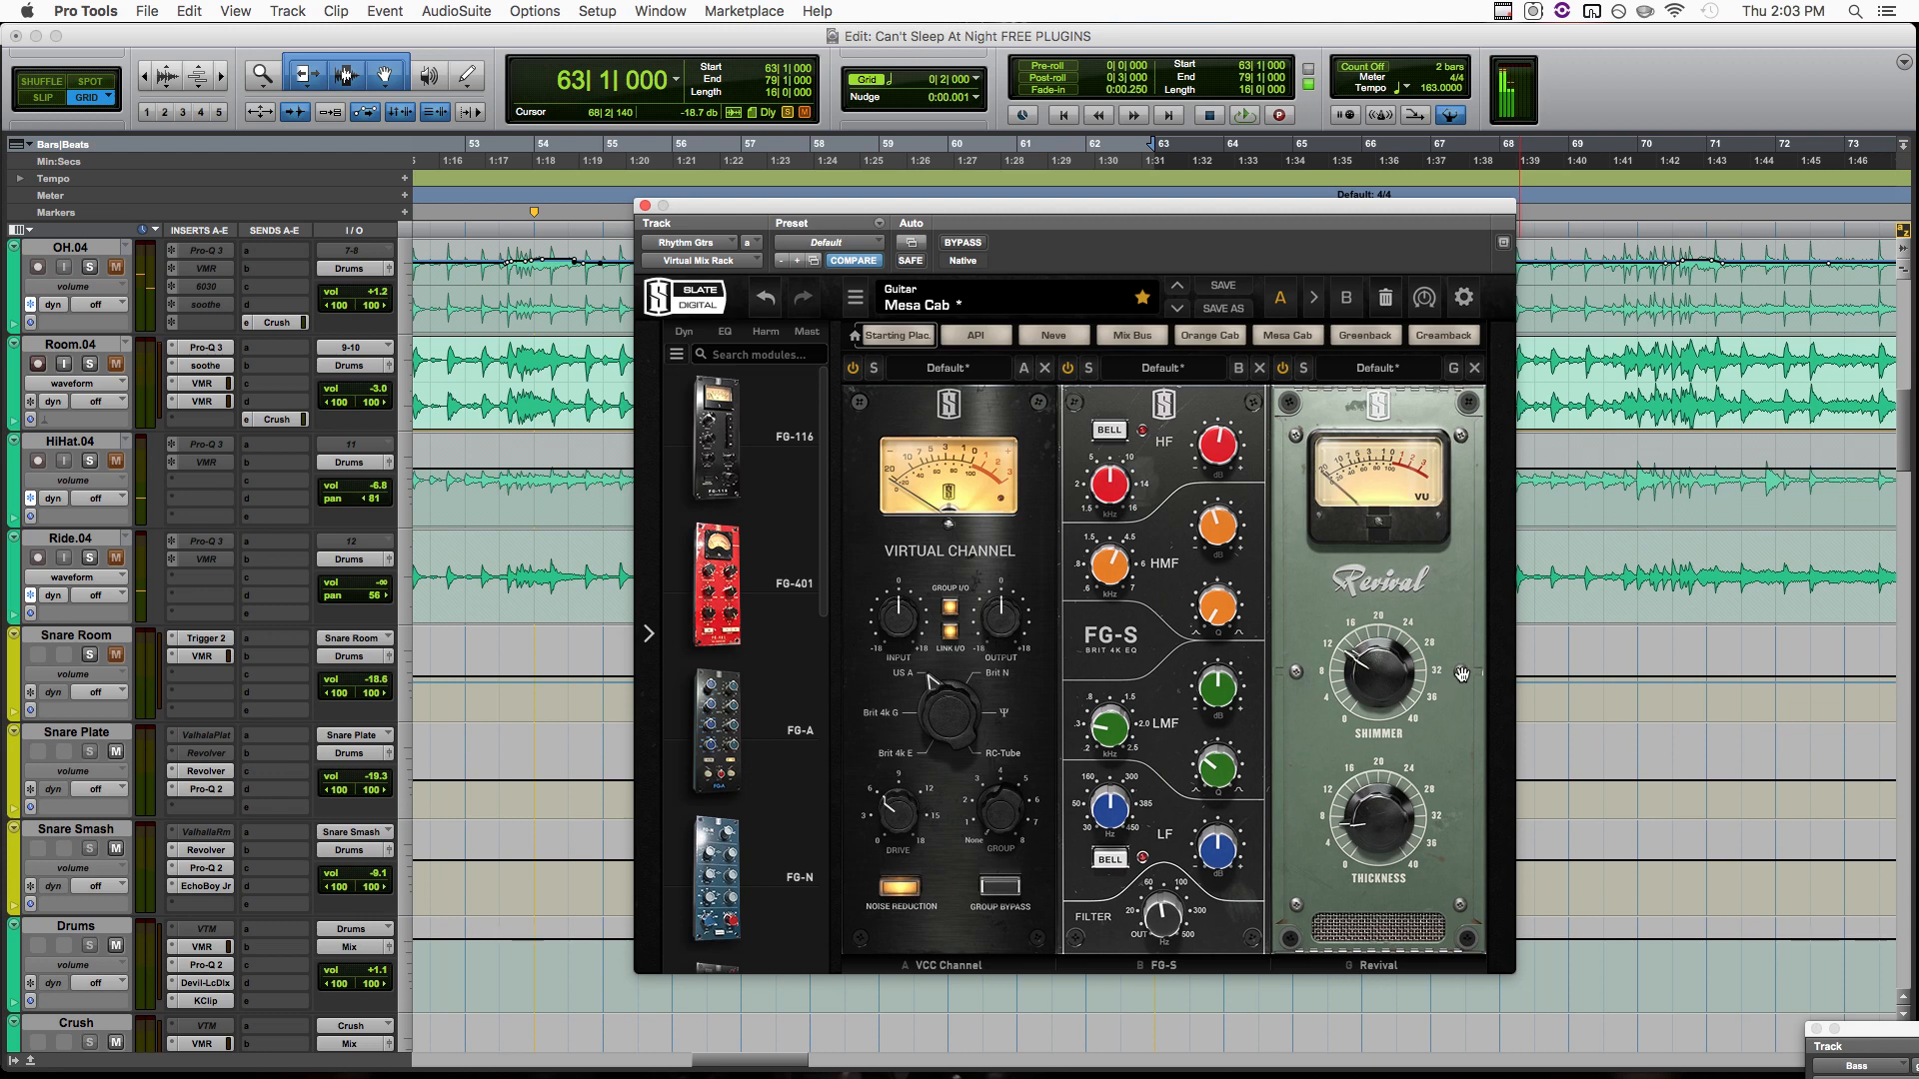
During playback, raise Revival's Shimmer to 40.0 on Rhythm Gtrs and bring it back to about mid-range.
{"action": "key", "text": "space"}
{"action": "left_click_drag", "start_coordinate": [1378, 665], "coordinate": [1338, 293]}
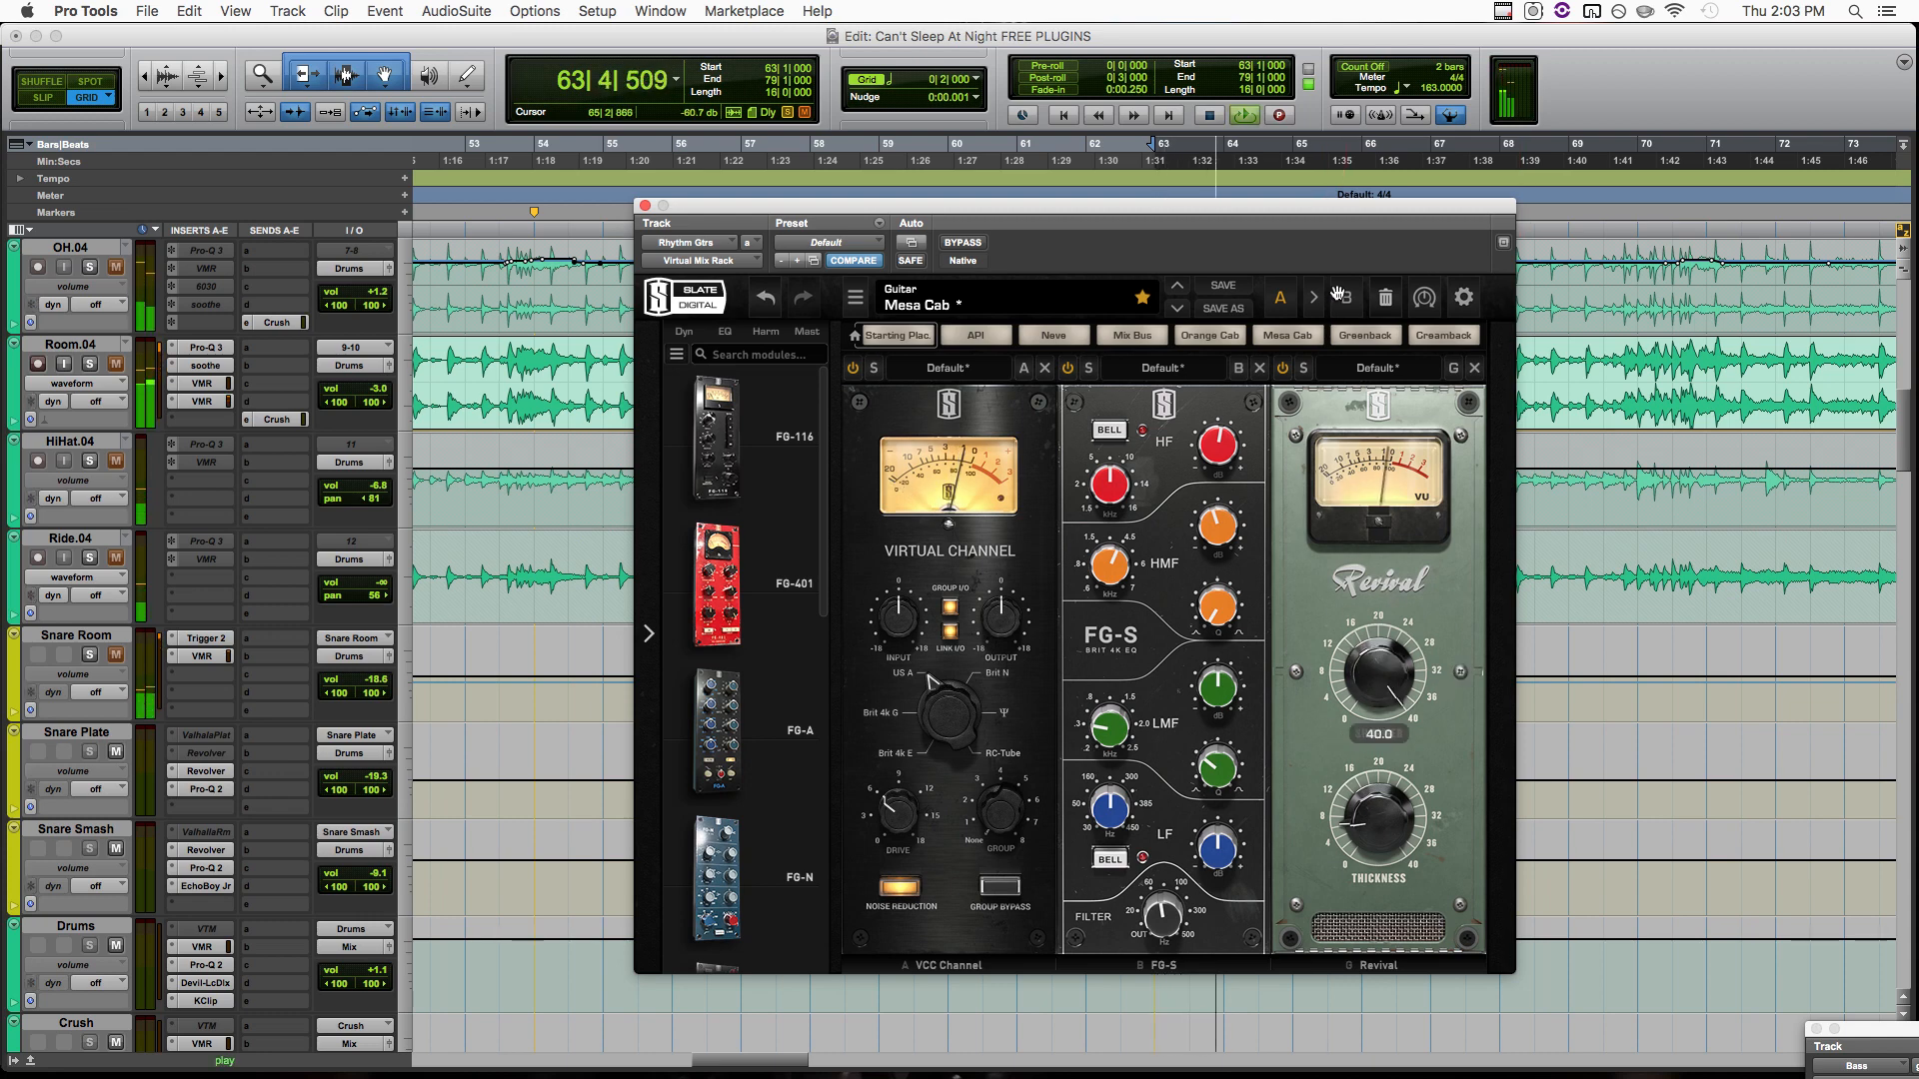
{"action": "mouse_move", "coordinate": [1377, 702]}
{"action": "left_mouse_down"}
{"action": "mouse_move", "coordinate": [1337, 676]}
{"action": "mouse_move", "coordinate": [1325, 609]}
{"action": "mouse_move", "coordinate": [1349, 821]}
{"action": "mouse_move", "coordinate": [1317, 471]}
{"action": "mouse_move", "coordinate": [1445, 982]}
{"action": "mouse_move", "coordinate": [1312, 512]}
{"action": "mouse_move", "coordinate": [1377, 677]}
{"action": "left_mouse_up"}
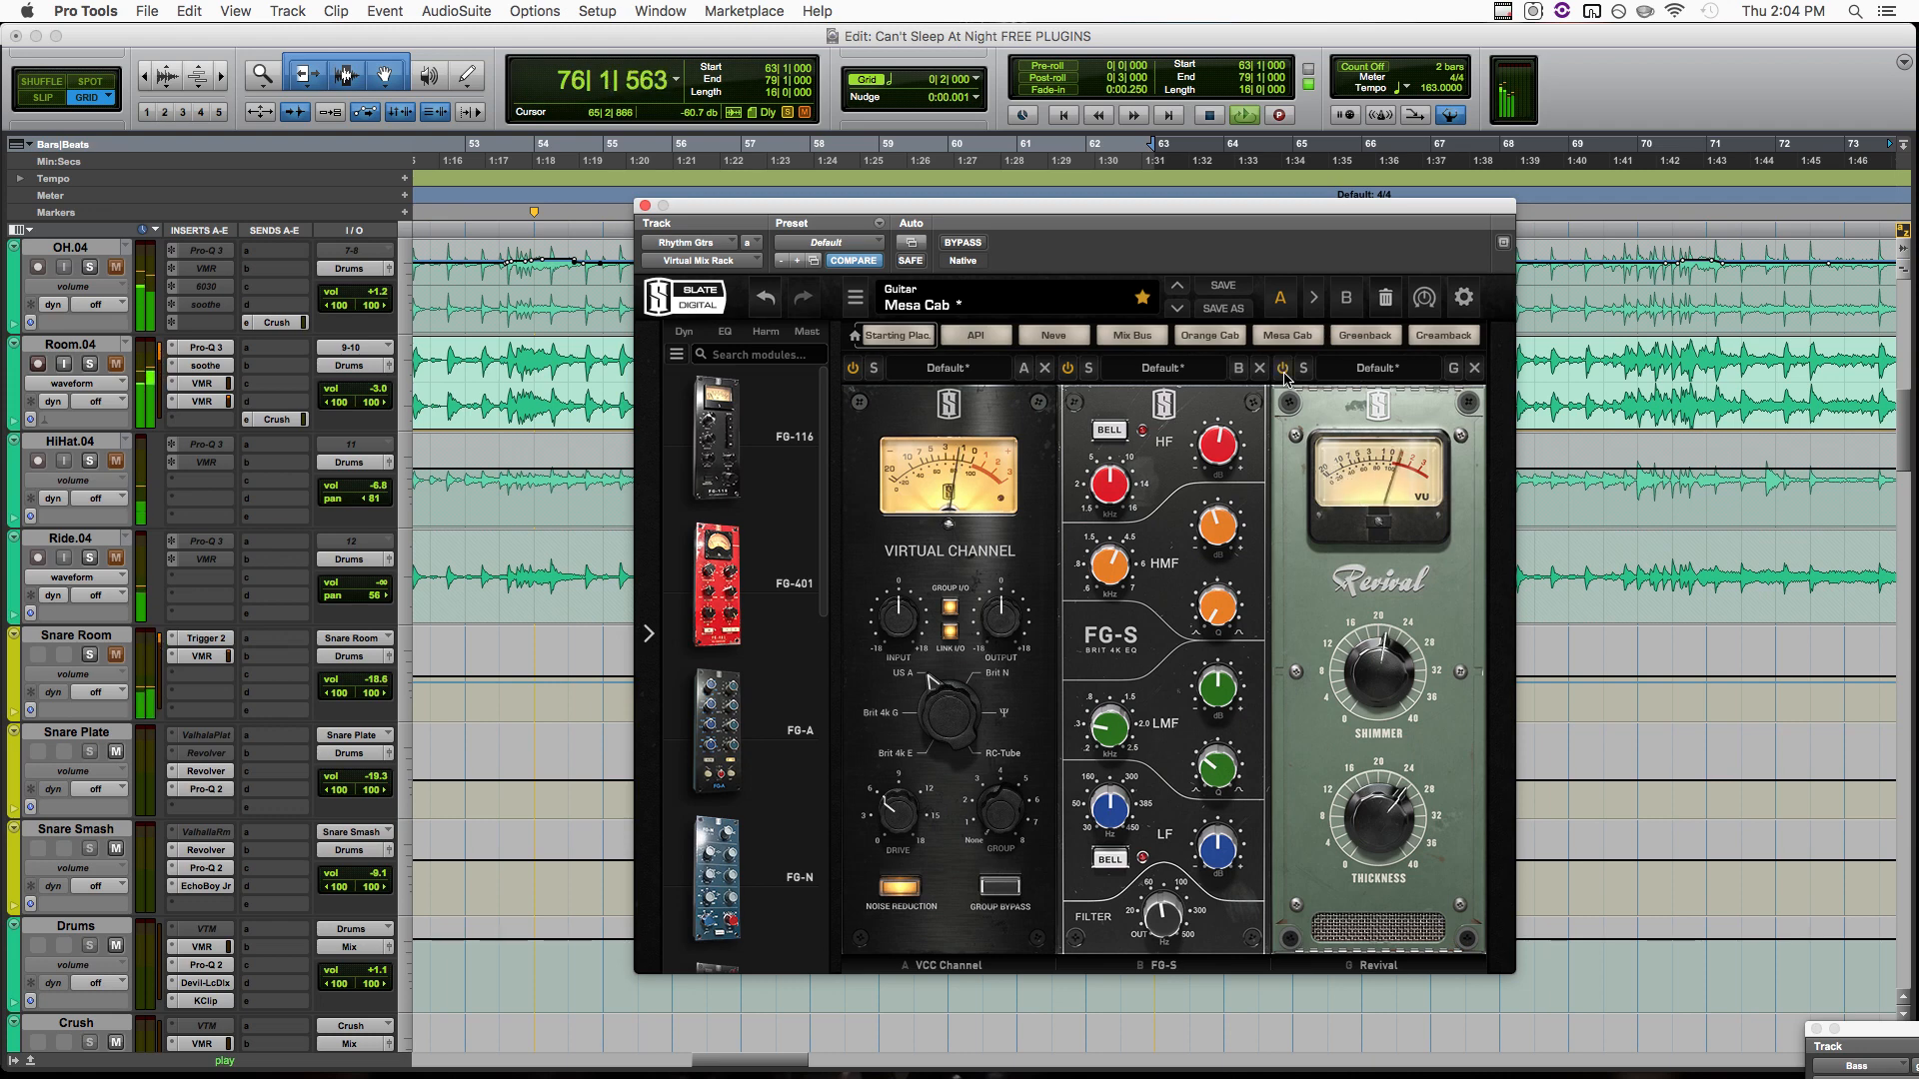
{"action": "key", "text": "space"}
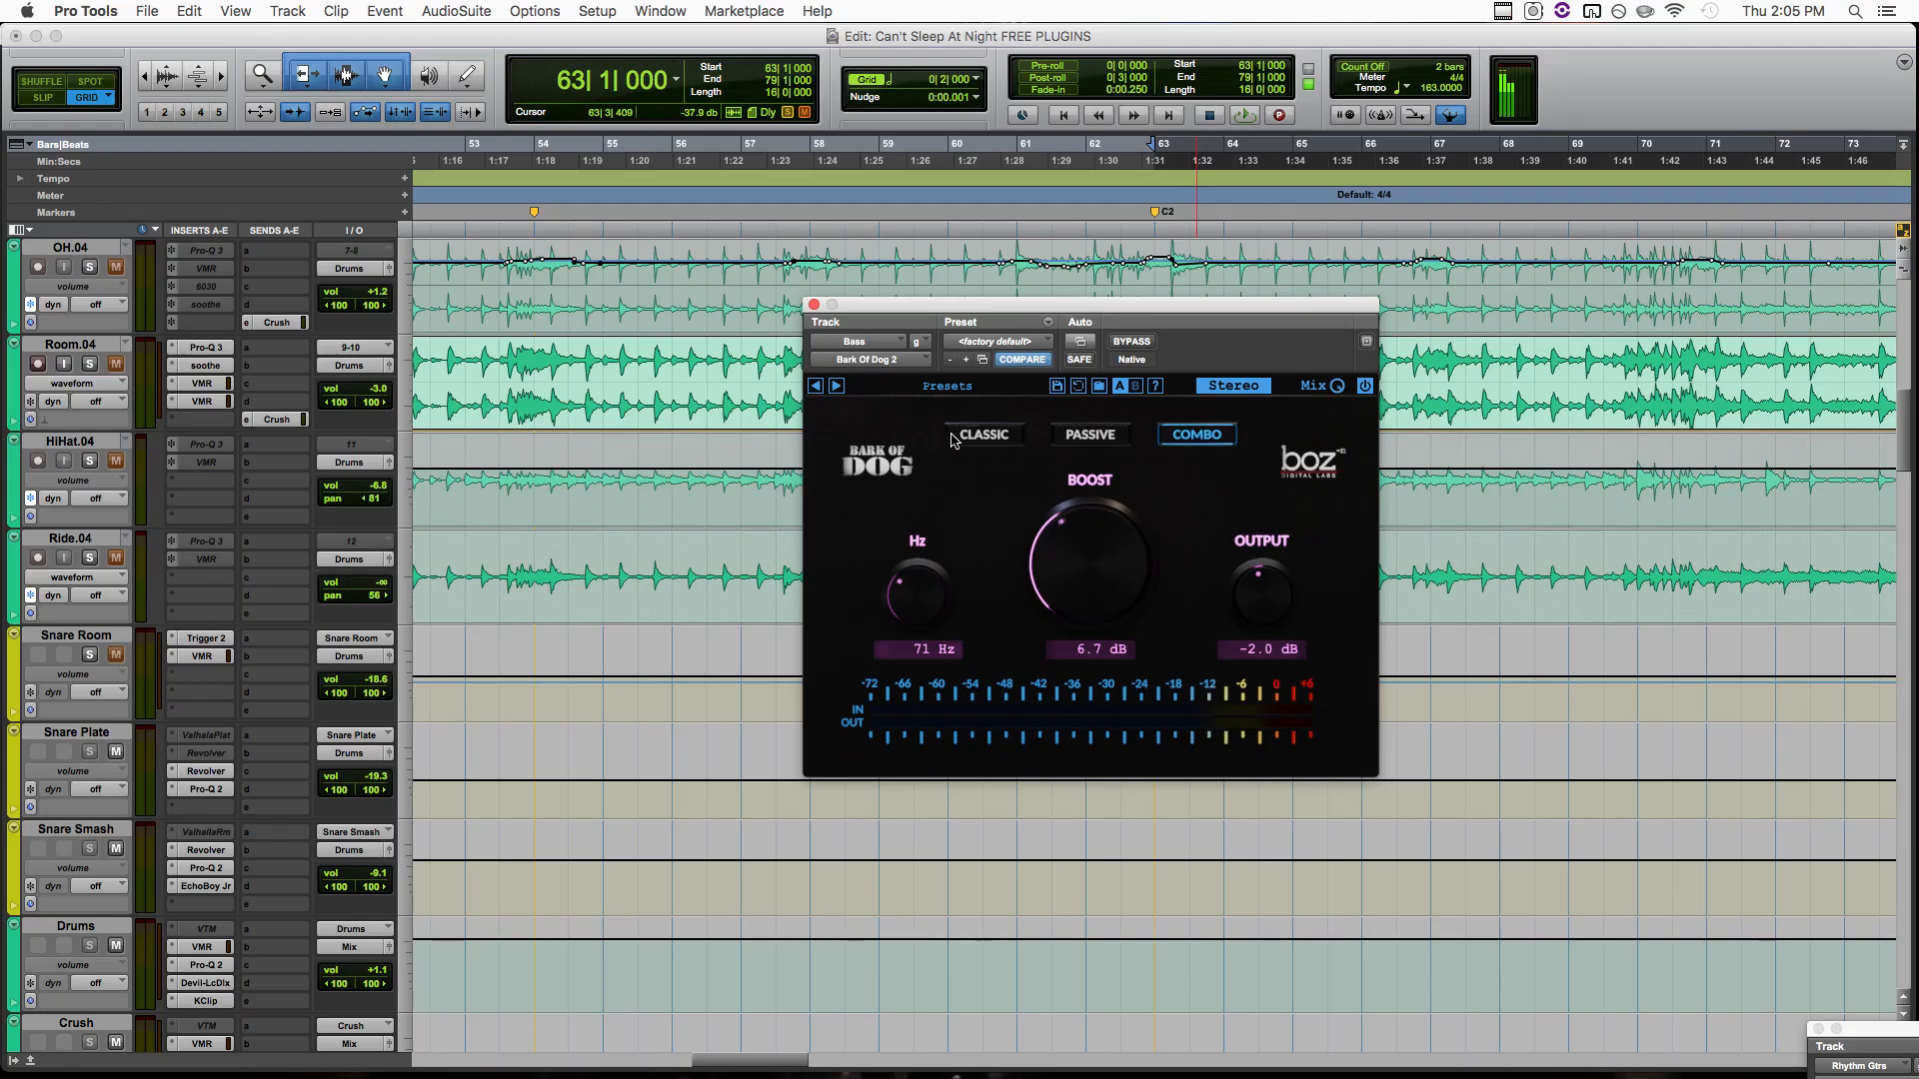
Switch Bark Of Dog 2 on the Bass track to Classic mode and insert FabFilter Pro-Q 3 in the track's last insert slot.
{"action": "left_click", "coordinate": [1017, 446]}
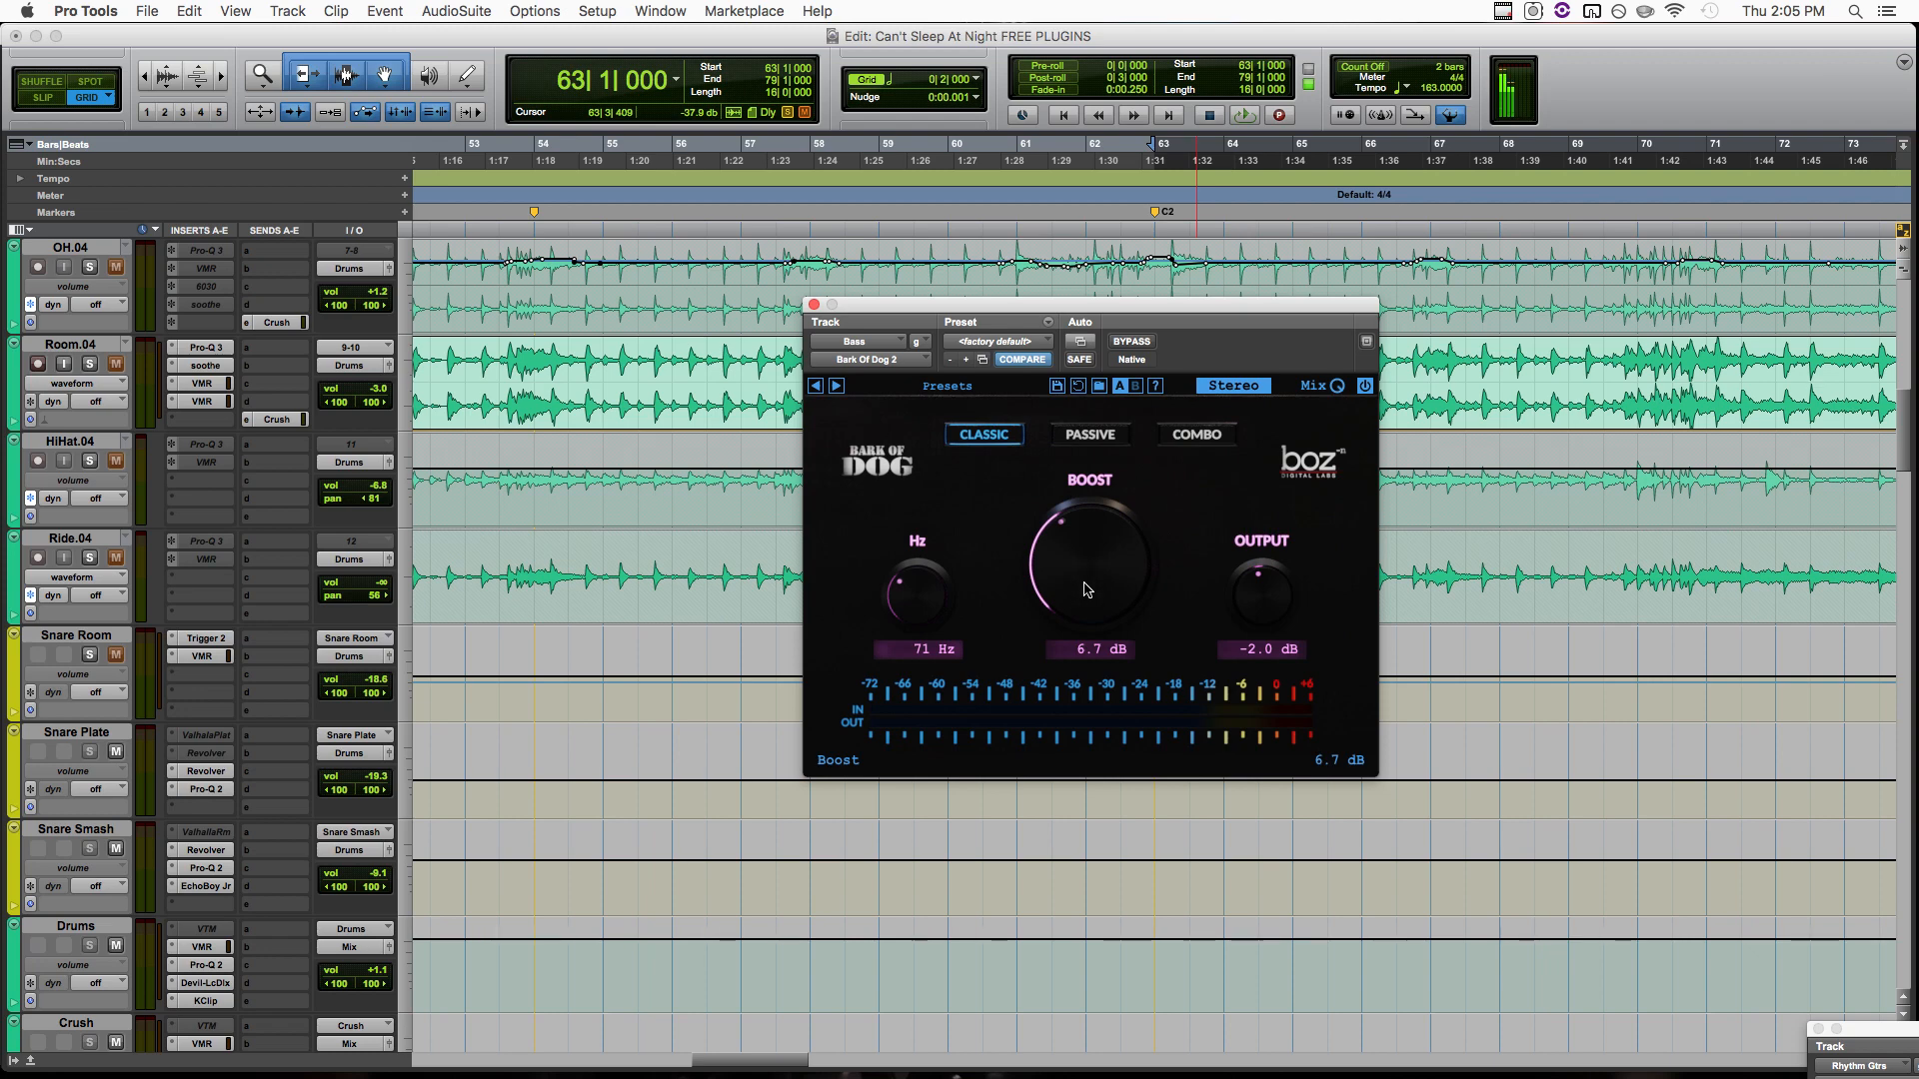
{"action": "key", "text": "super+equal"}
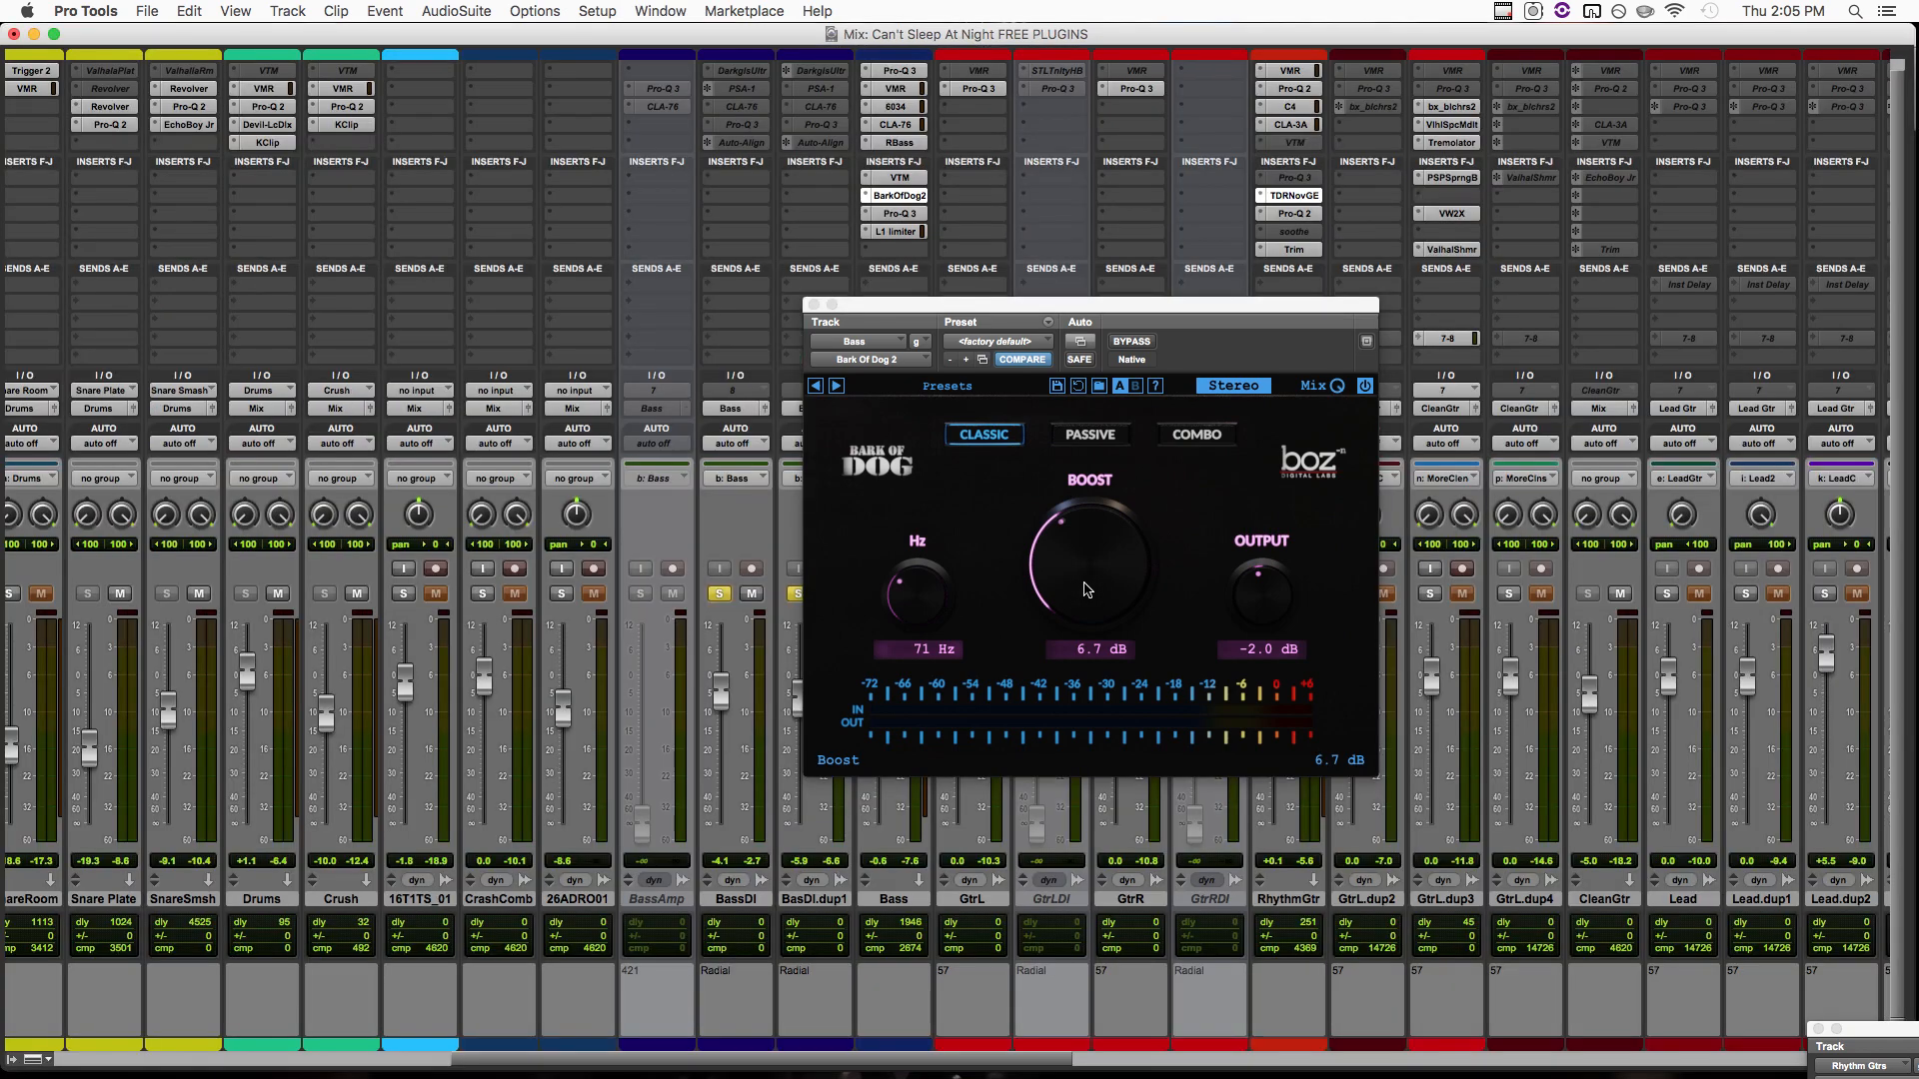
{"action": "left_click", "coordinate": [892, 253]}
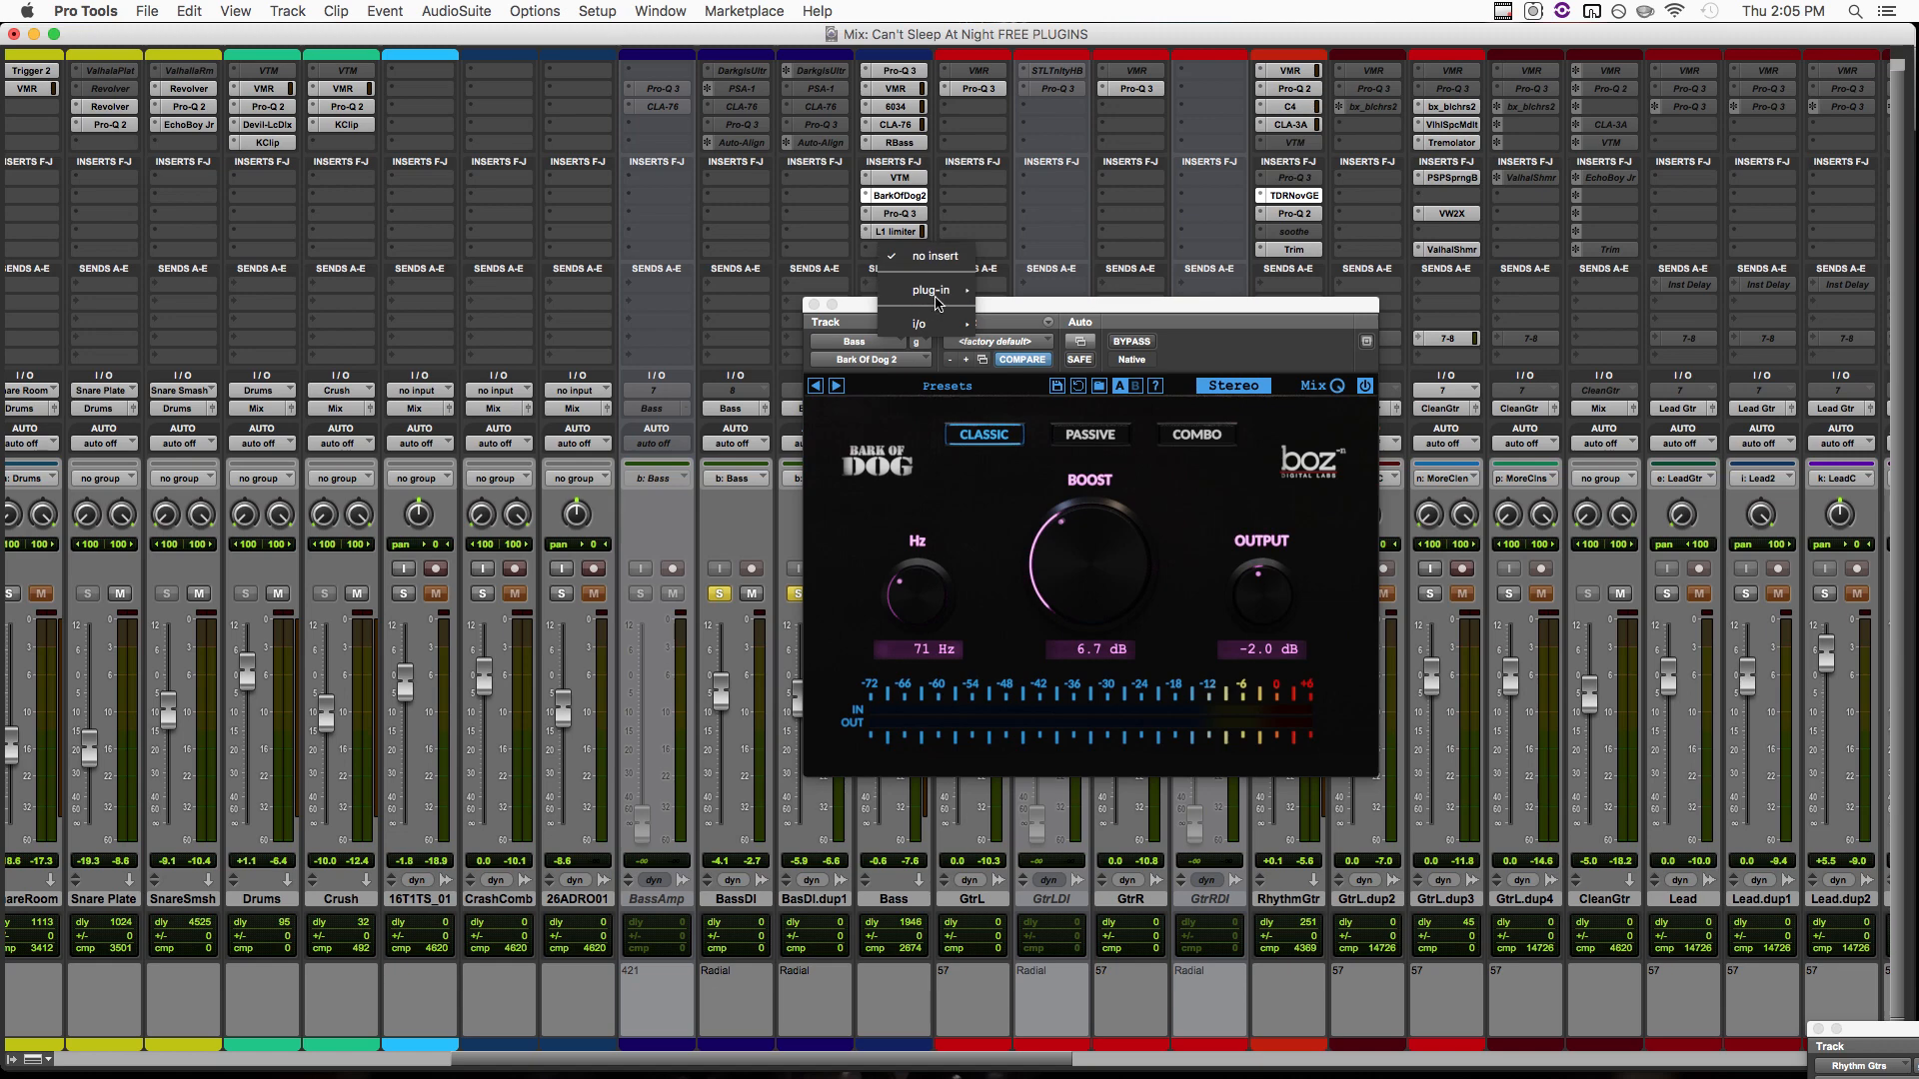
{"action": "mouse_move", "coordinate": [932, 291]}
{"action": "left_click", "coordinate": [1131, 25]}
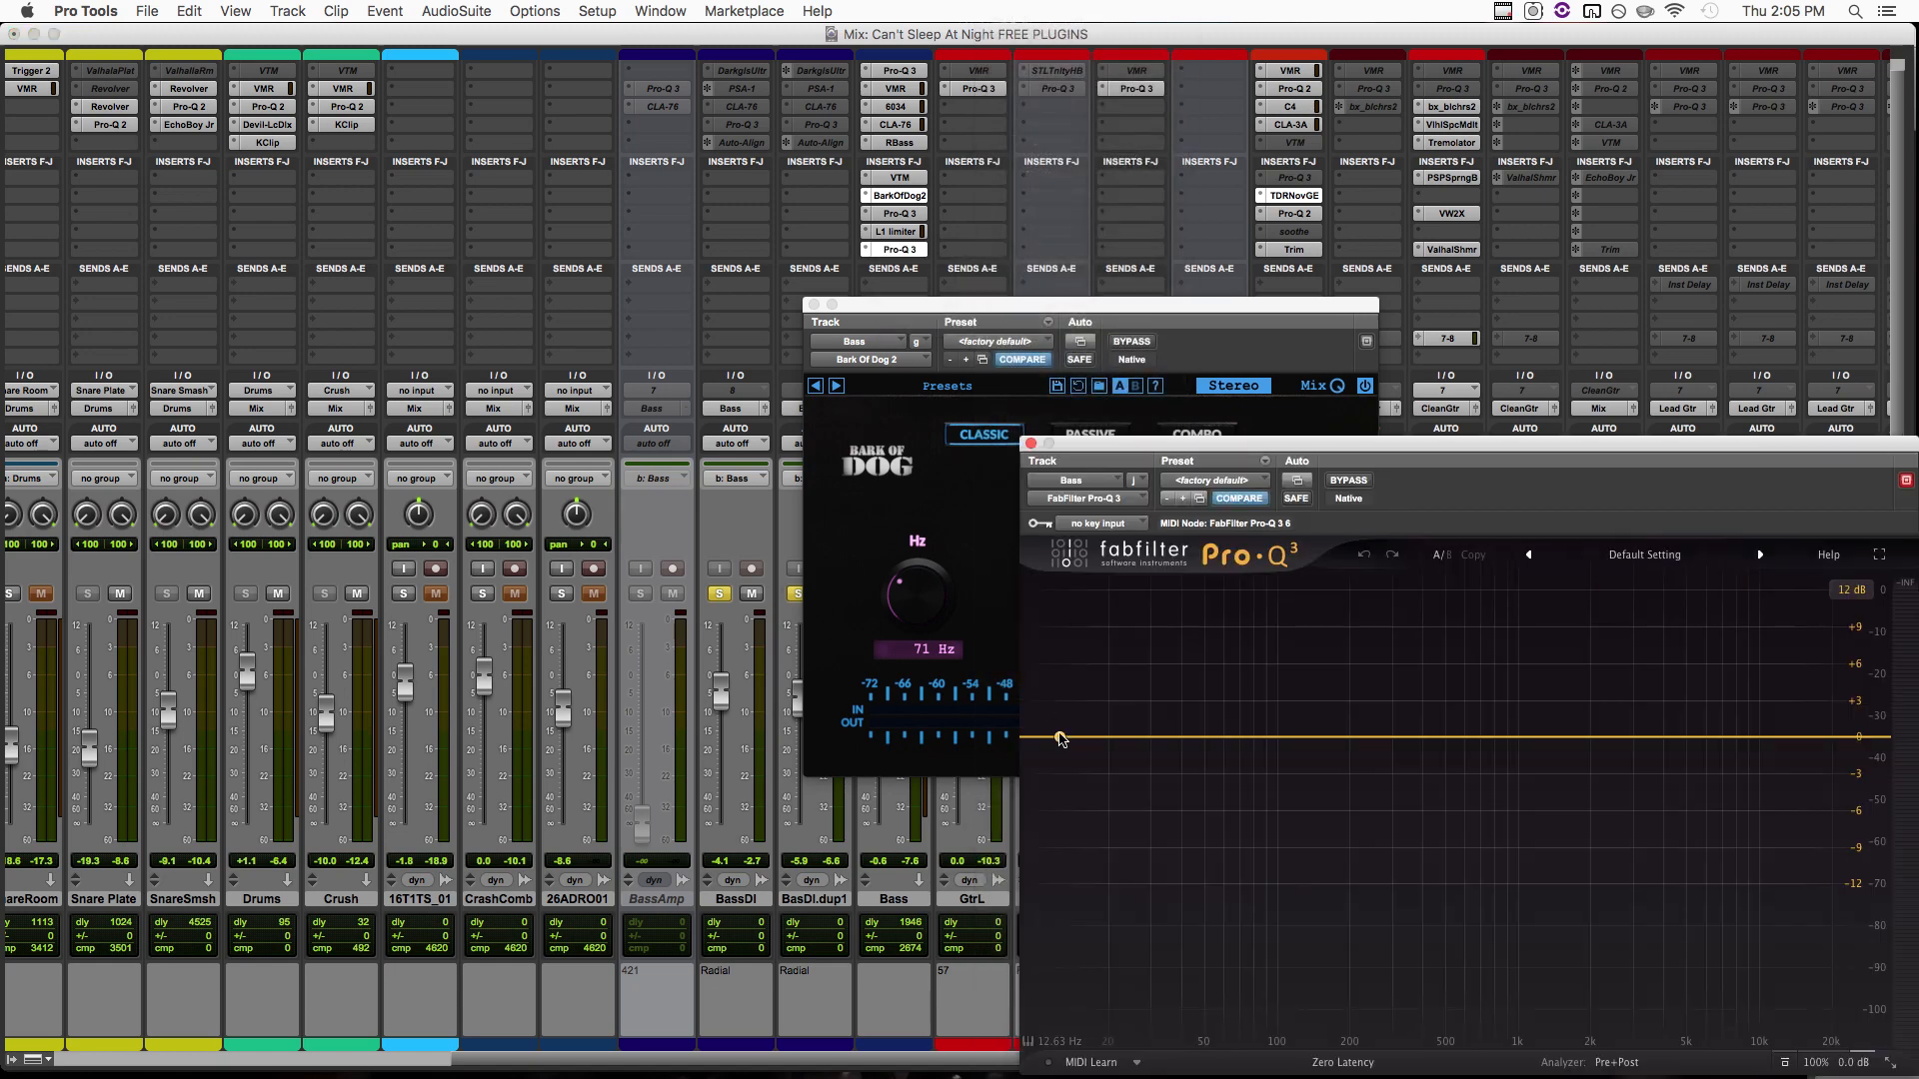
Create a 12 dB/oct low-cut band in Pro-Q 3 with a resonant peak at about 28.6 Hz and a Q of about 4.17.
{"action": "left_click", "coordinate": [1061, 738]}
{"action": "left_click_drag", "start_coordinate": [1060, 738], "coordinate": [1146, 596]}
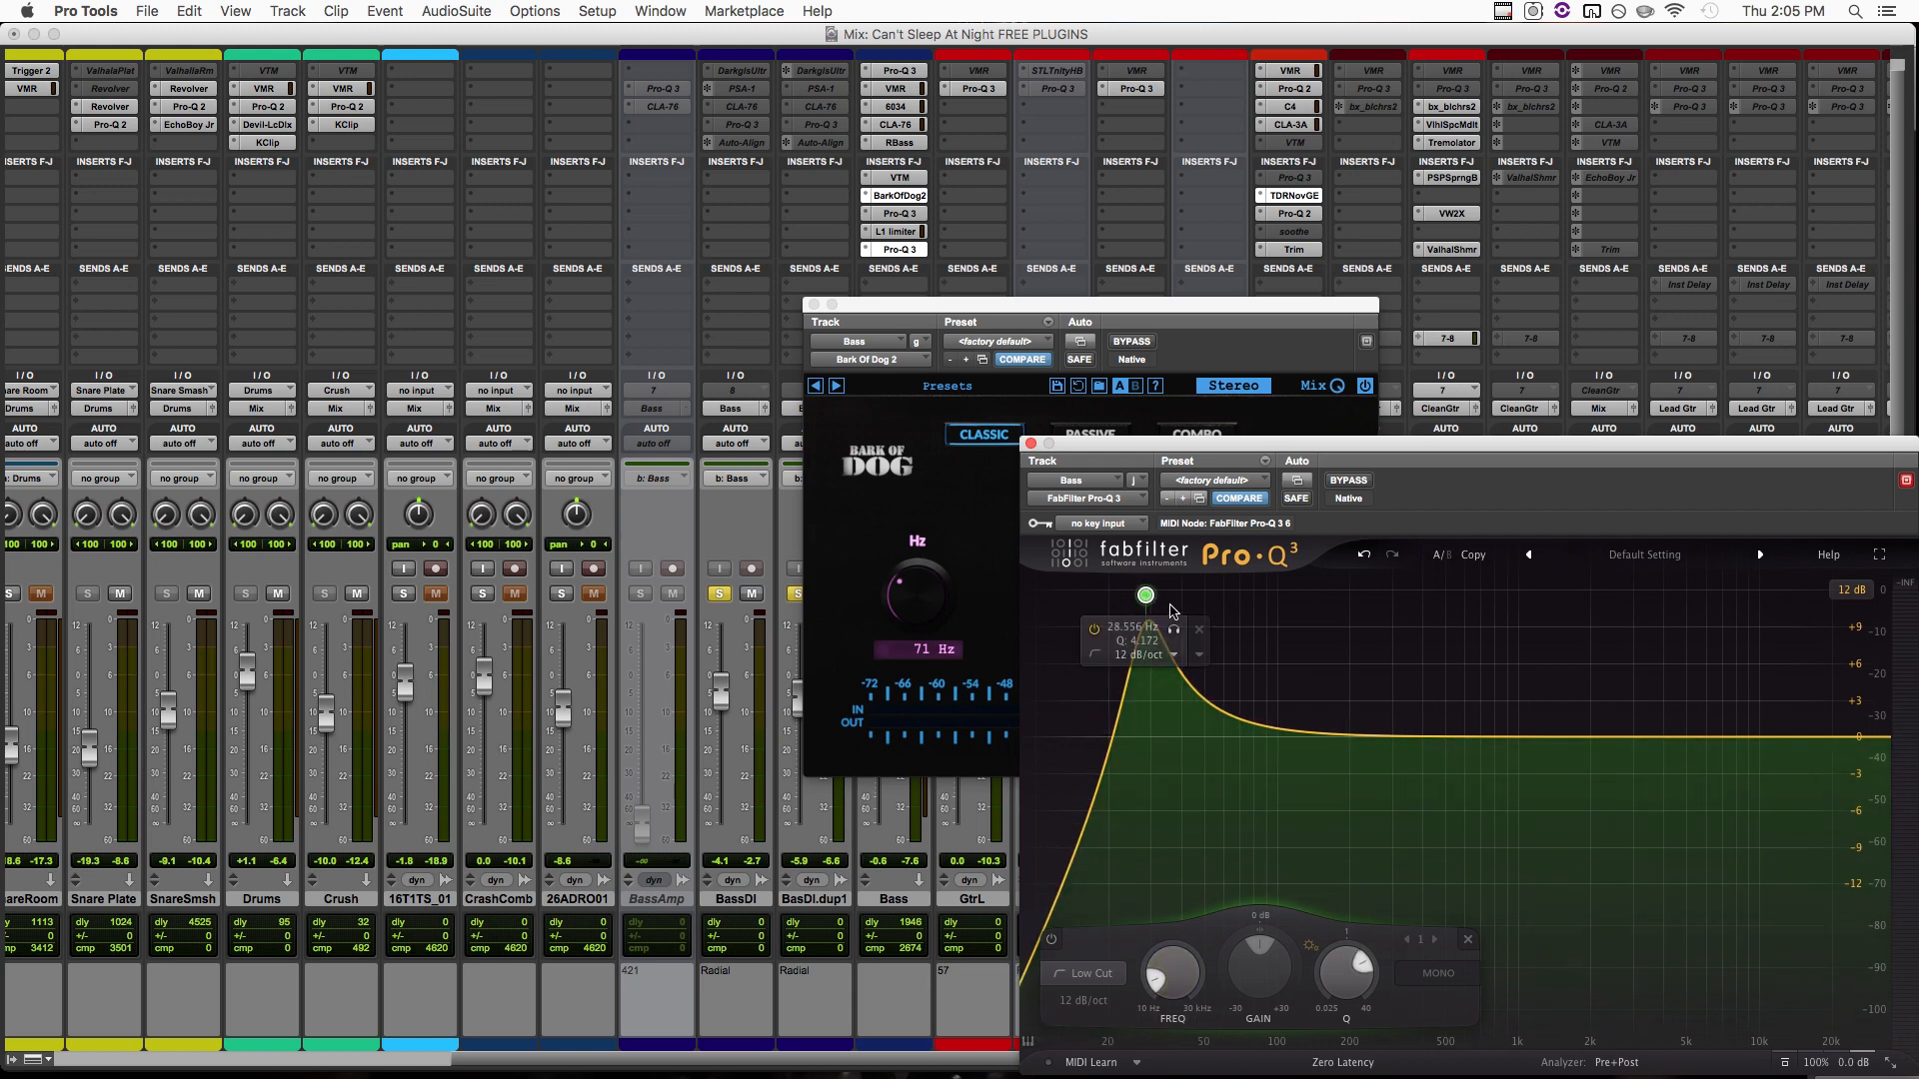
Arrange the Pro-Q 3 and Bark Of Dog 2 windows side by side so the EQ curve and boost controls are both visible.
{"action": "left_click_drag", "start_coordinate": [1110, 444], "coordinate": [1043, 255]}
{"action": "left_click_drag", "start_coordinate": [892, 305], "coordinate": [555, 301]}
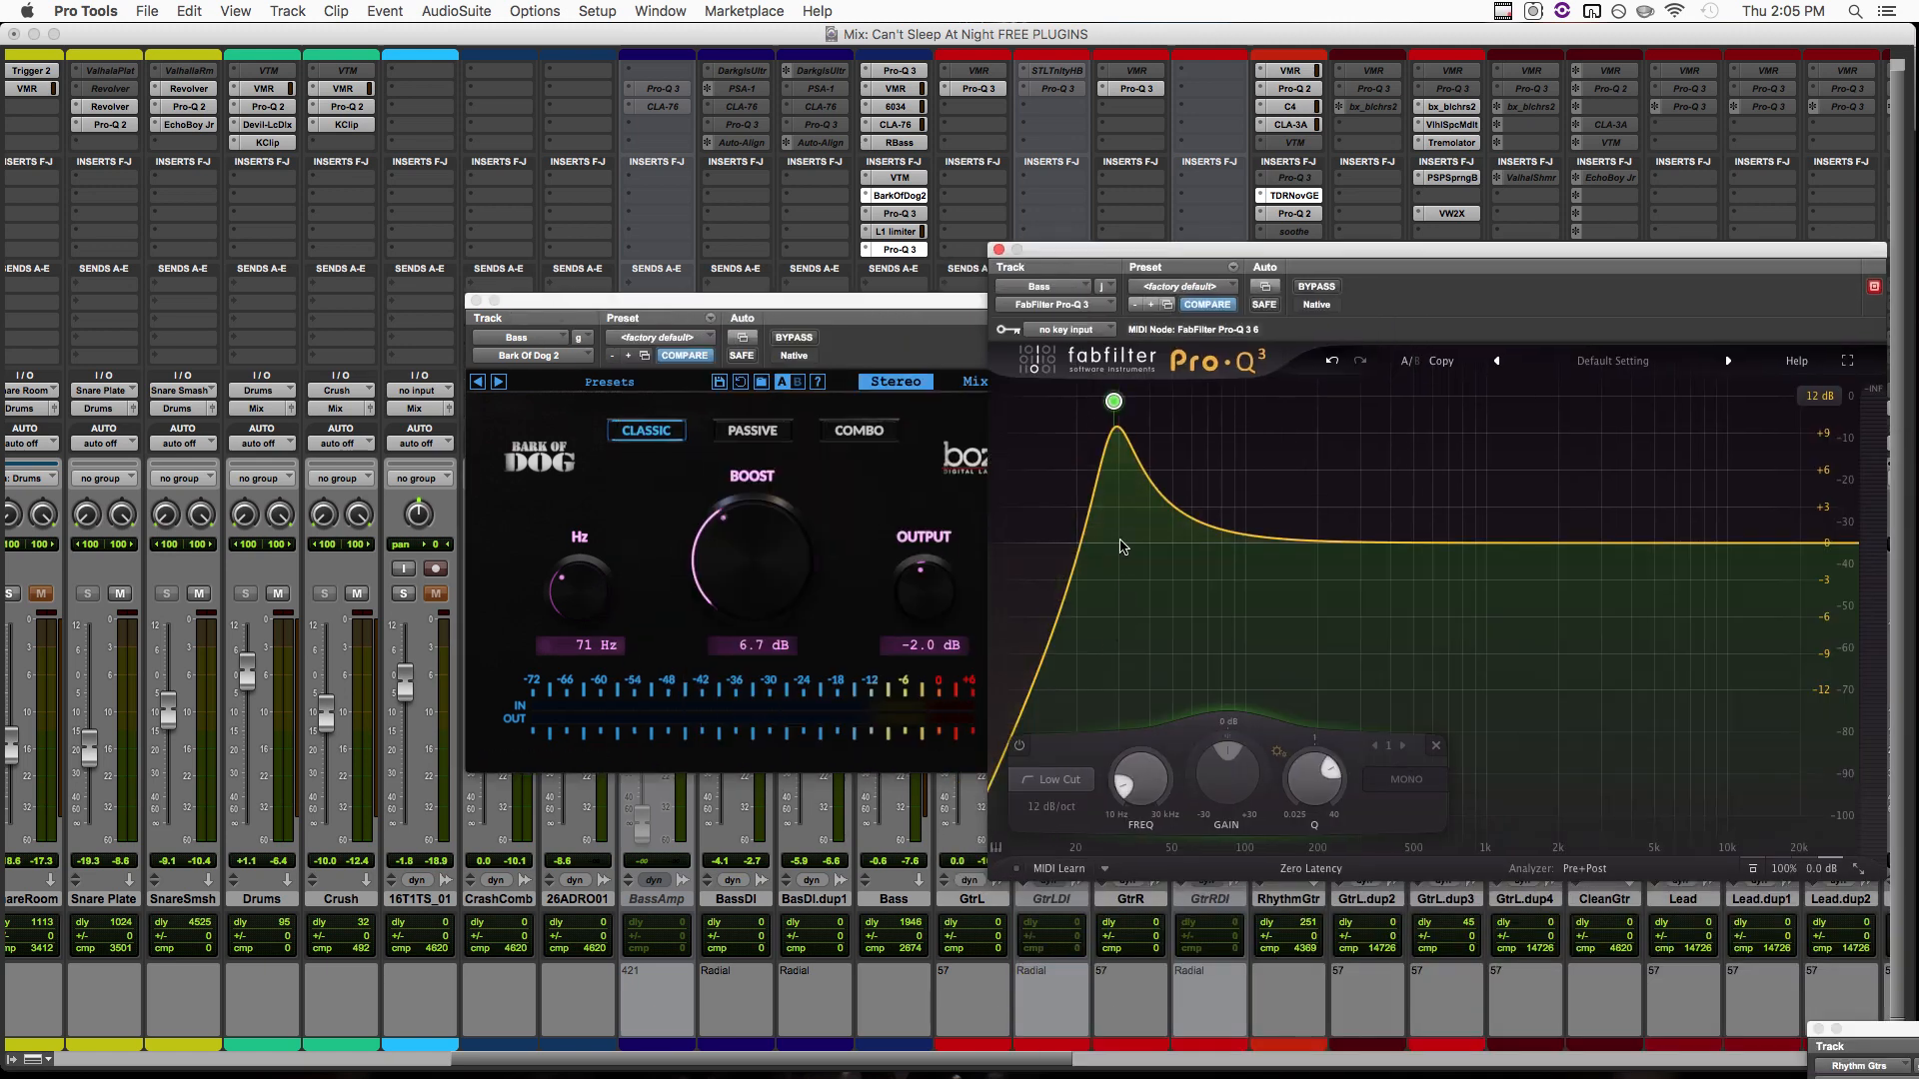
{"action": "mouse_move", "coordinate": [1128, 525]}
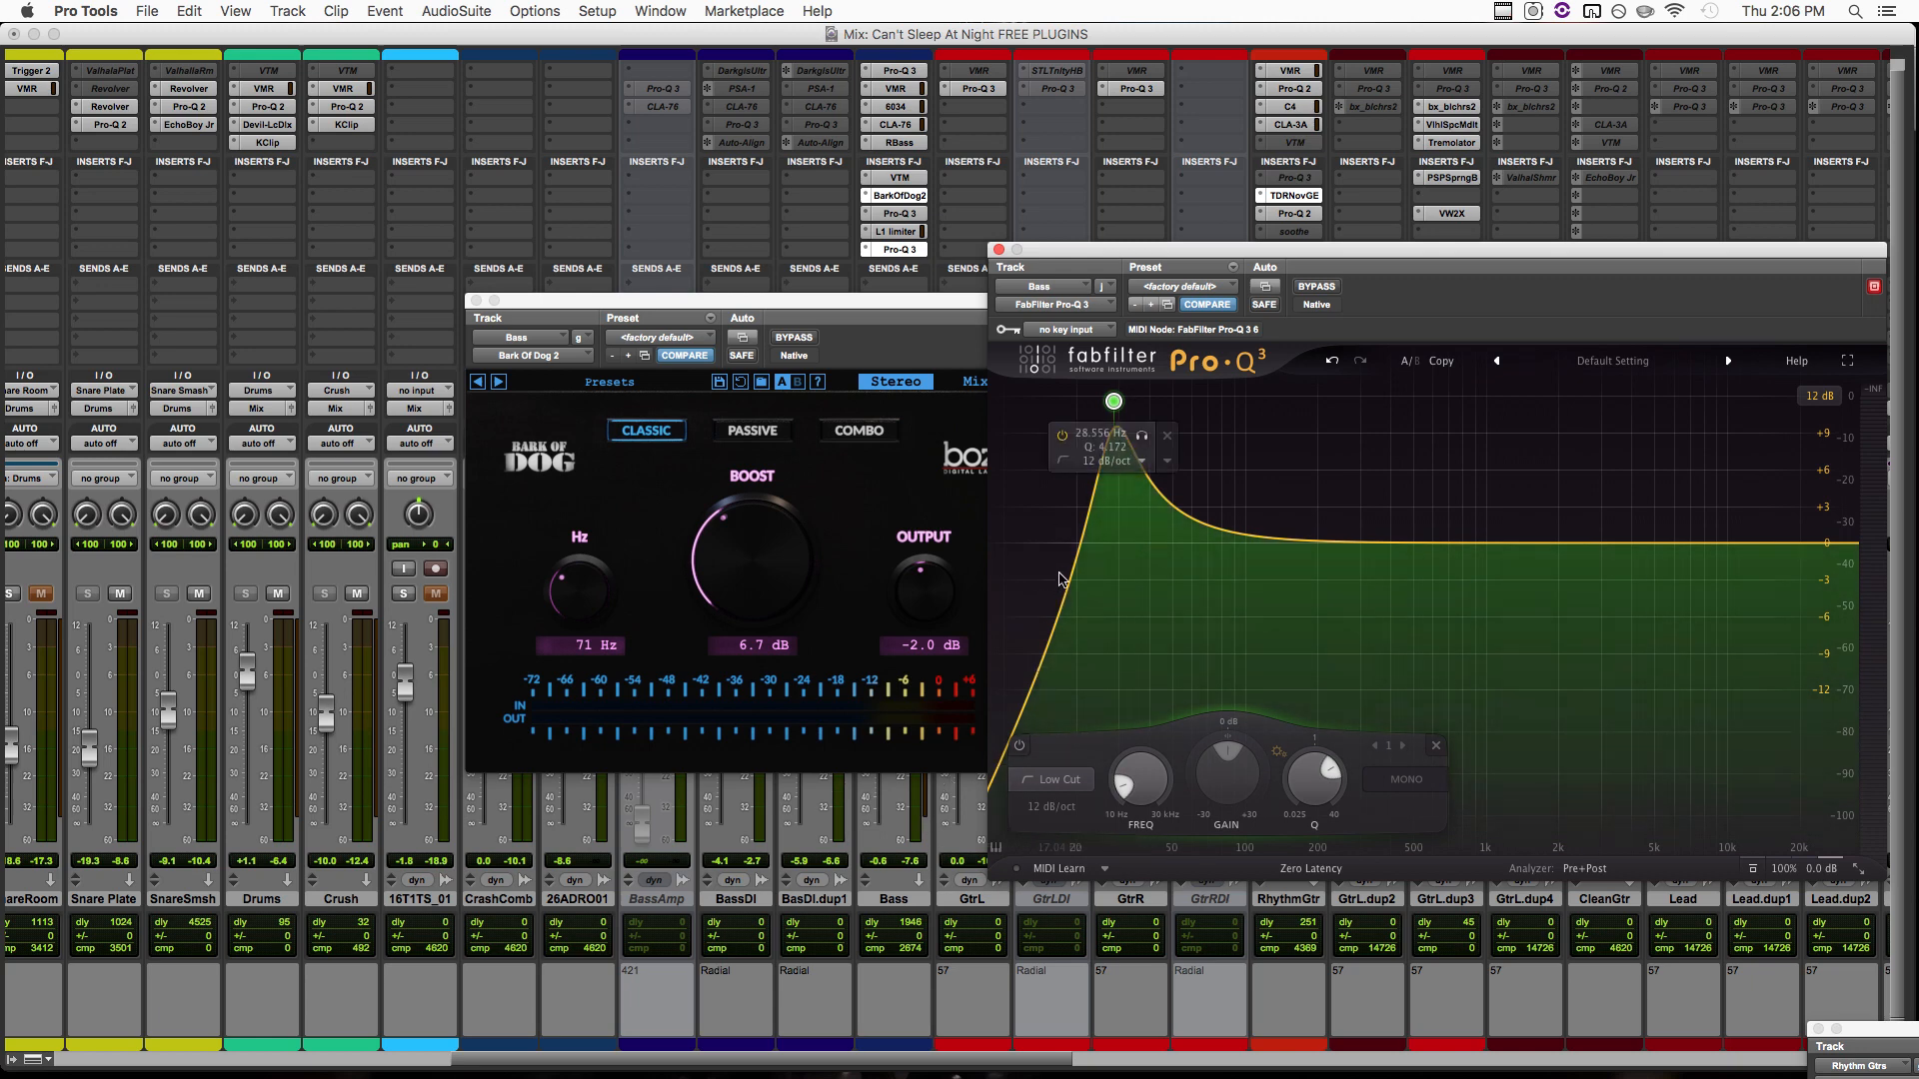
Switch Bark Of Dog 2 on the Bass track to Passive mode, then to Combo mode, and close the Pro-Q 3 window.
{"action": "left_click", "coordinate": [760, 432]}
{"action": "left_click", "coordinate": [765, 432]}
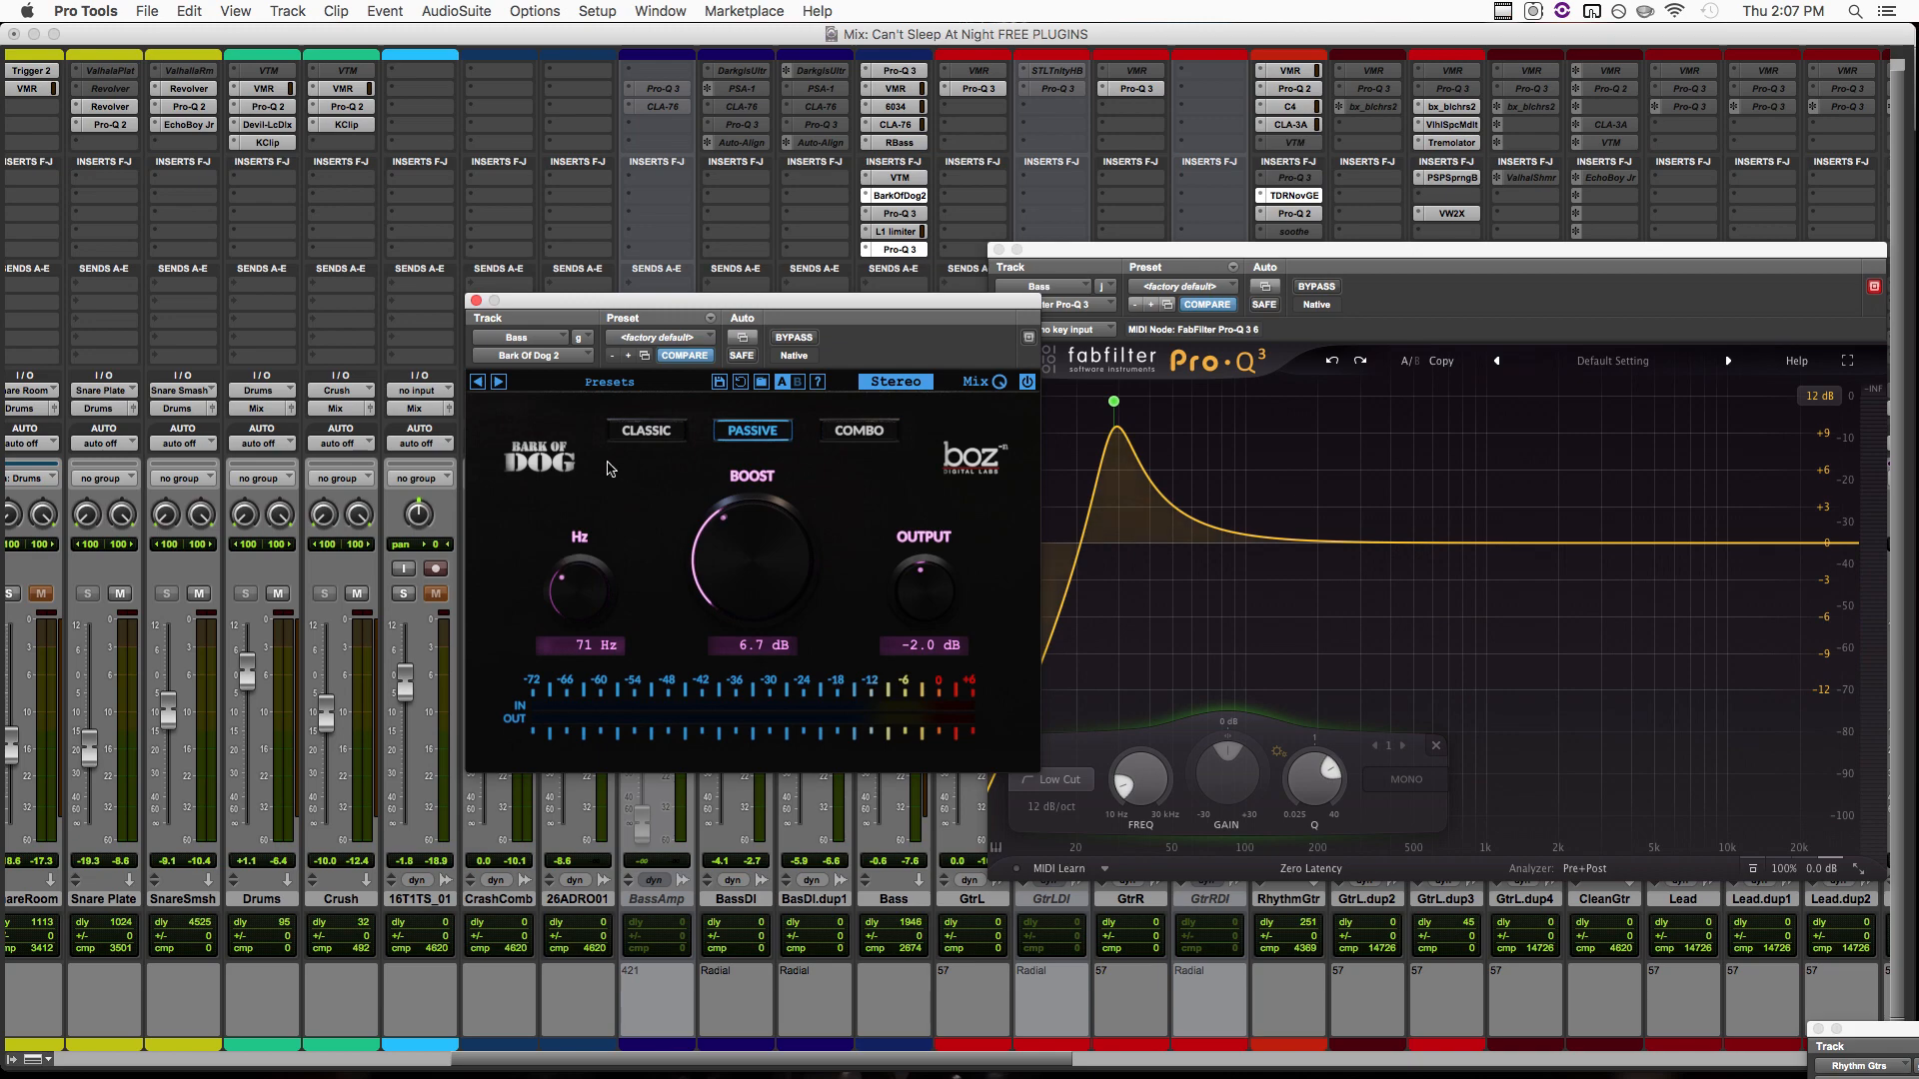
{"action": "left_click", "coordinate": [850, 433]}
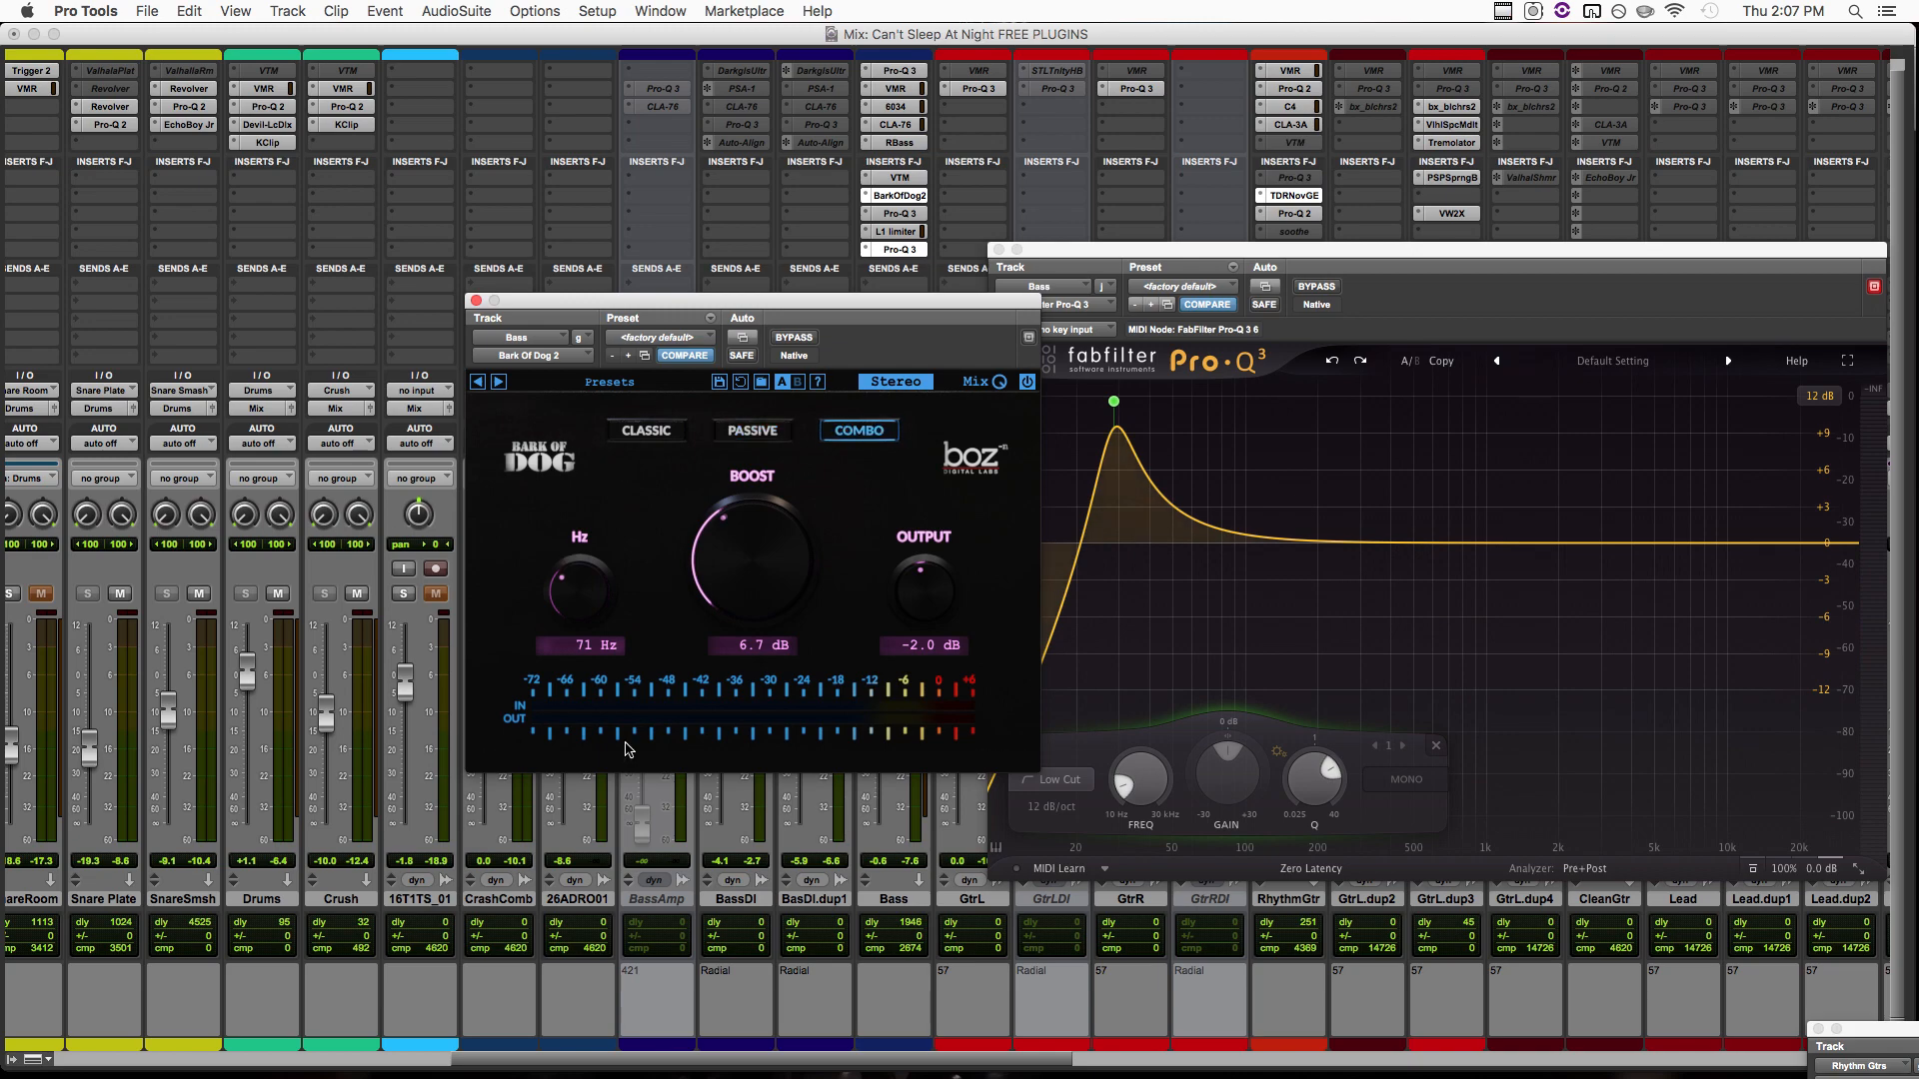
{"action": "left_click", "coordinate": [998, 251]}
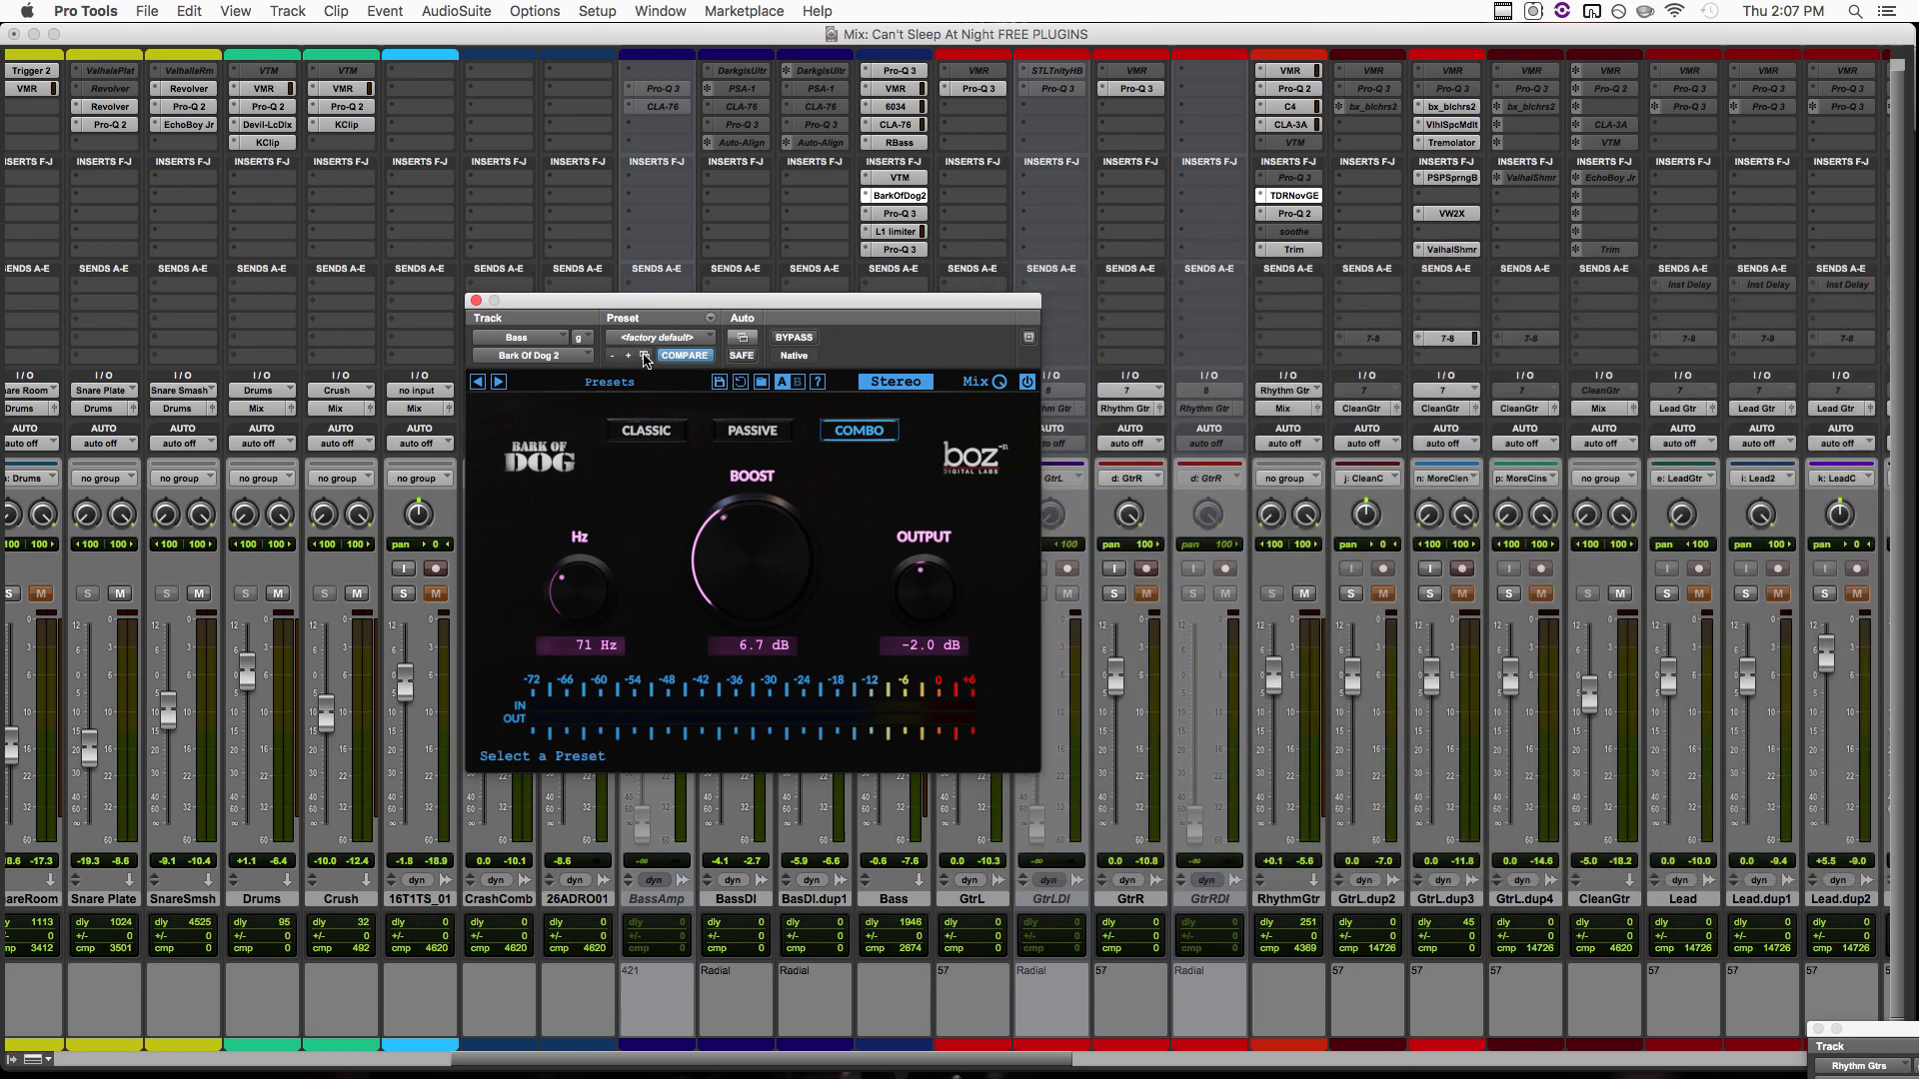
Show the Edit window and play from bar 63 with Bark Of Dog 2 bypassed, then play it again with the plug-in active.
{"action": "key", "text": "super+equal"}
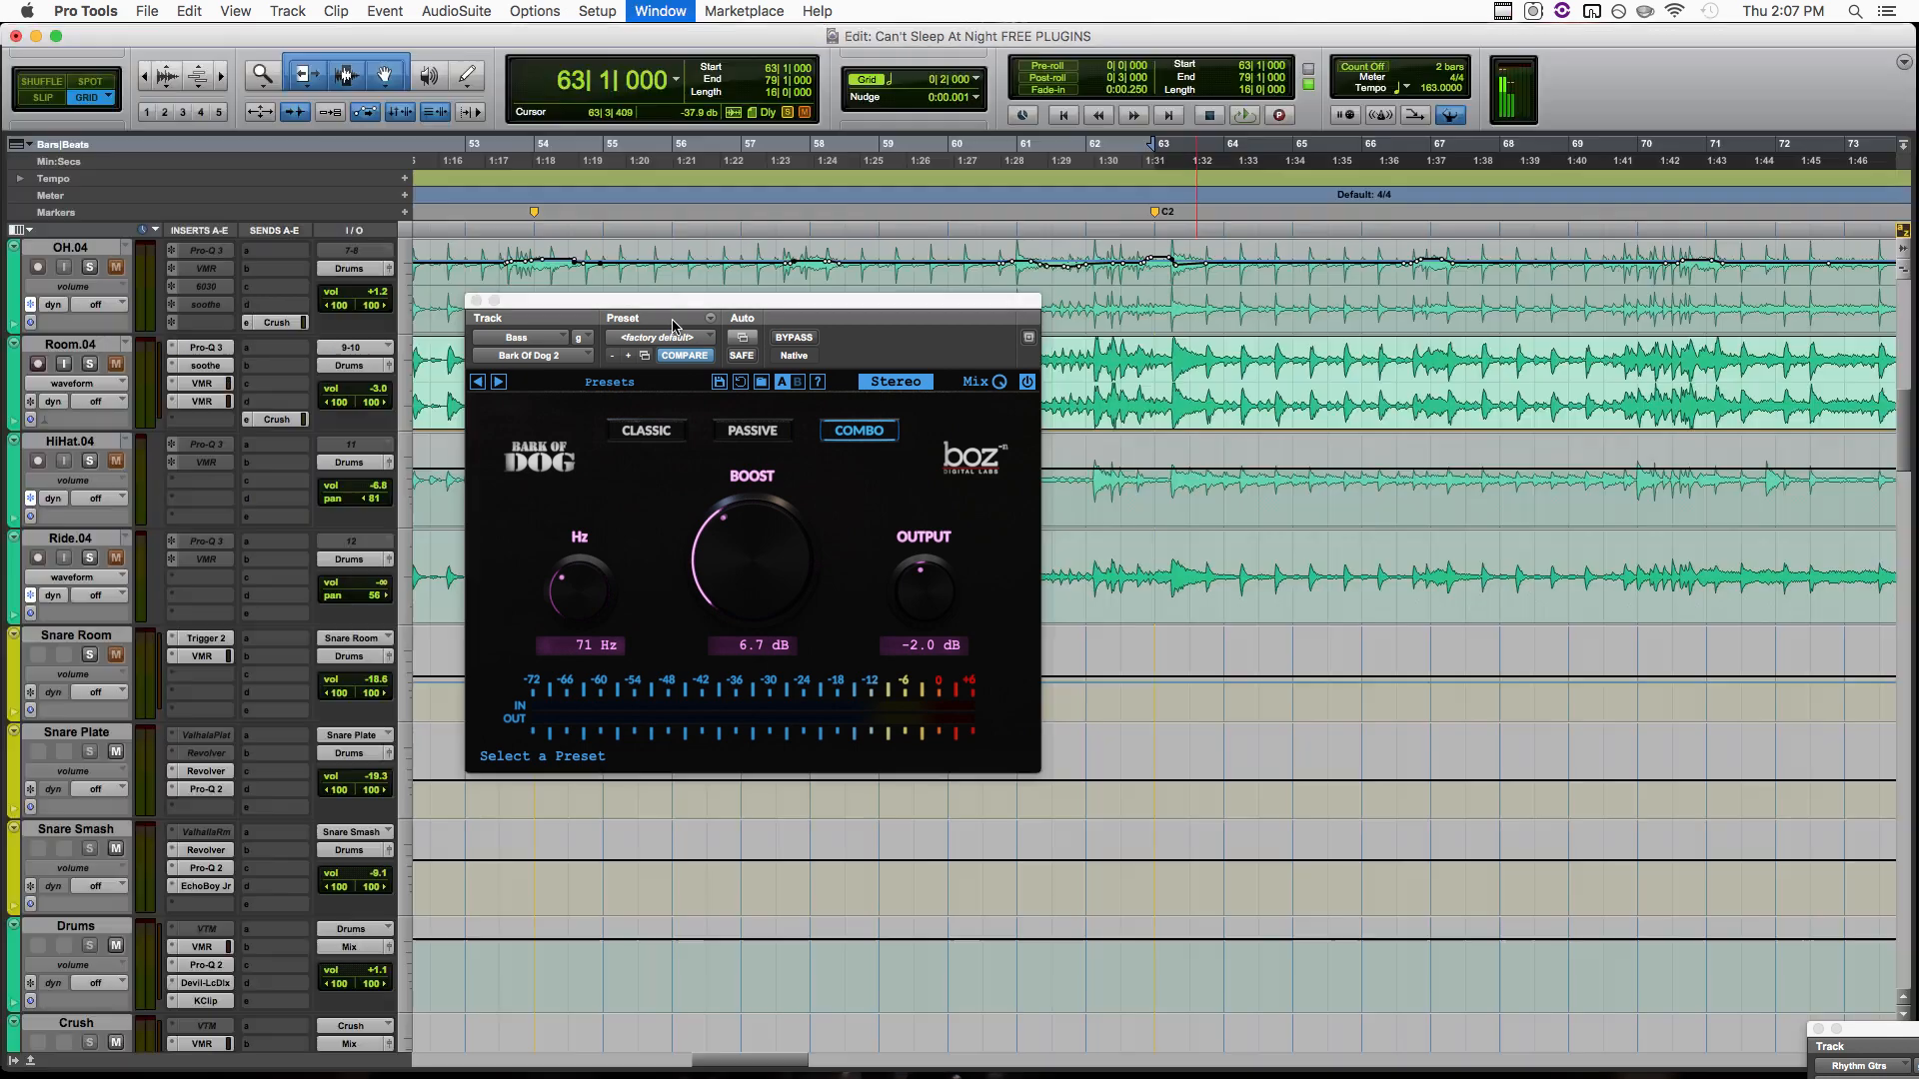
{"action": "left_click", "coordinate": [794, 343]}
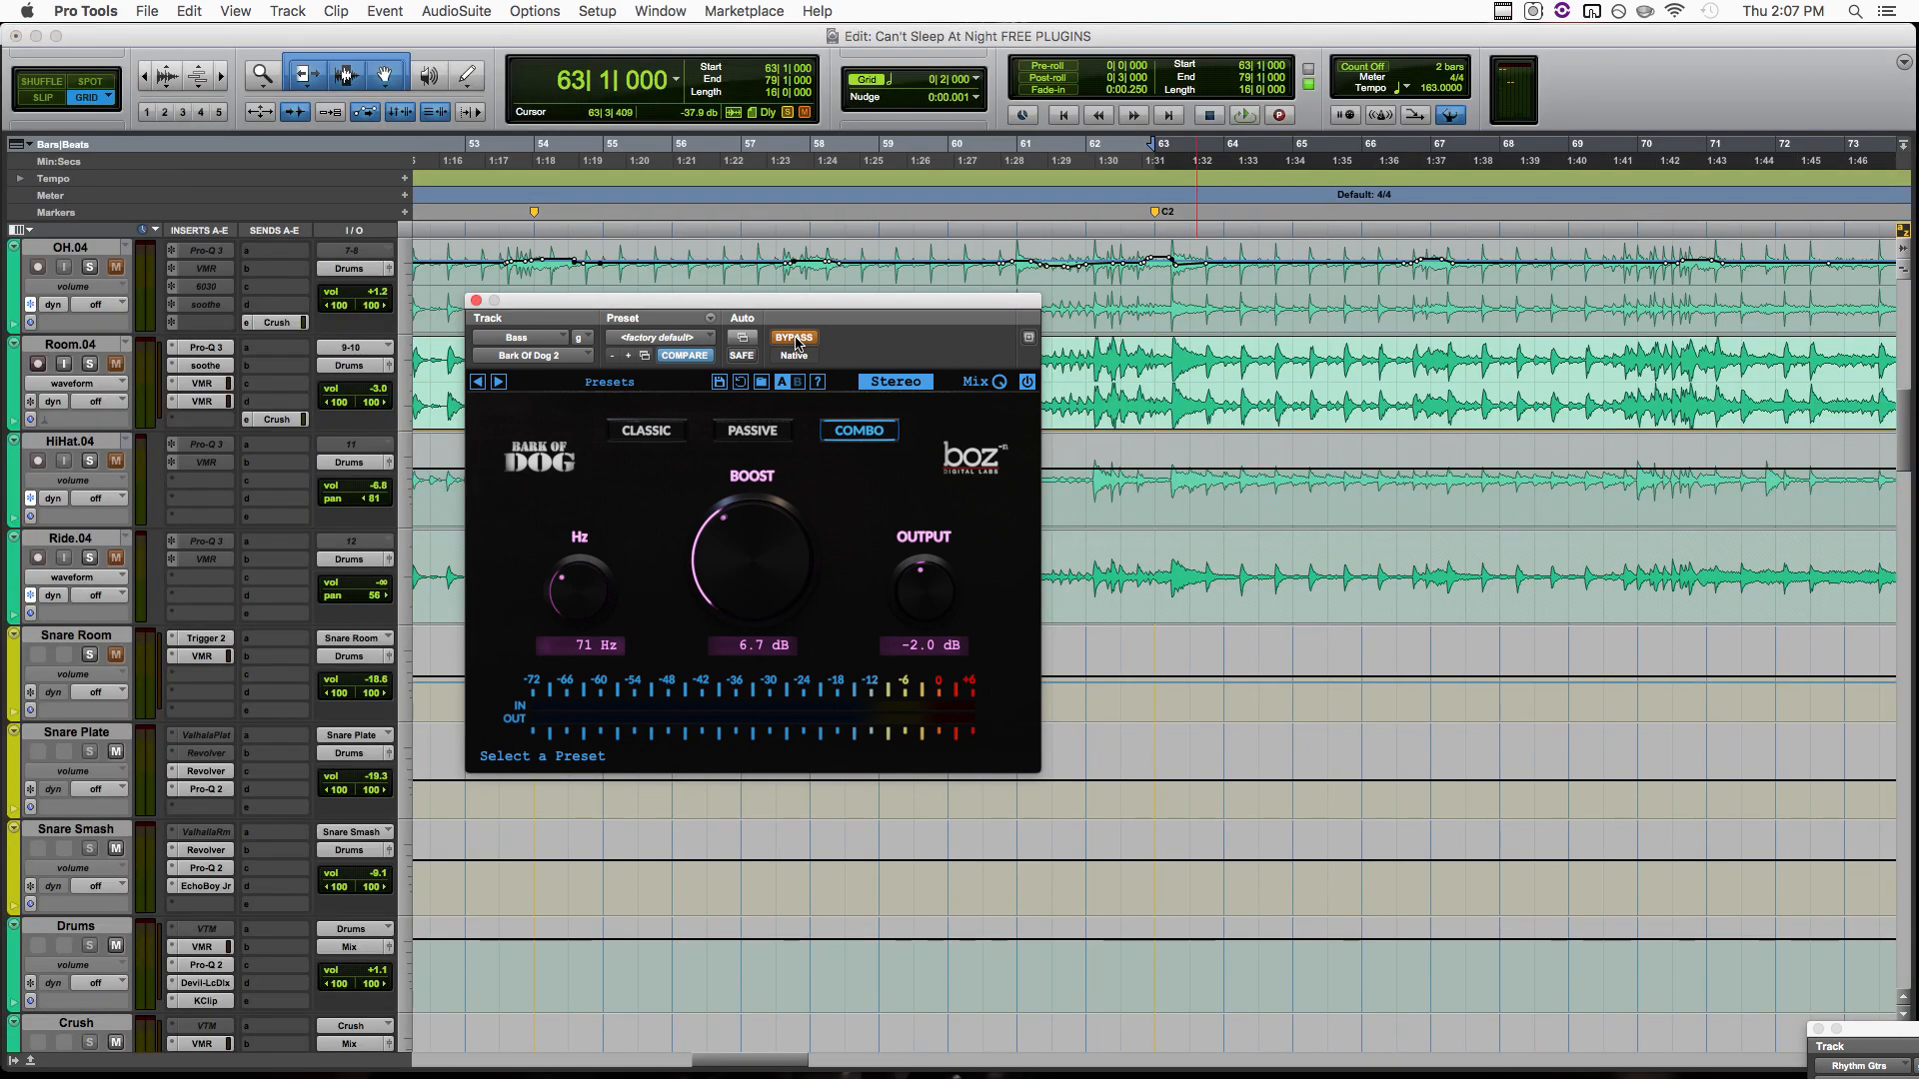
{"action": "key", "text": "space"}
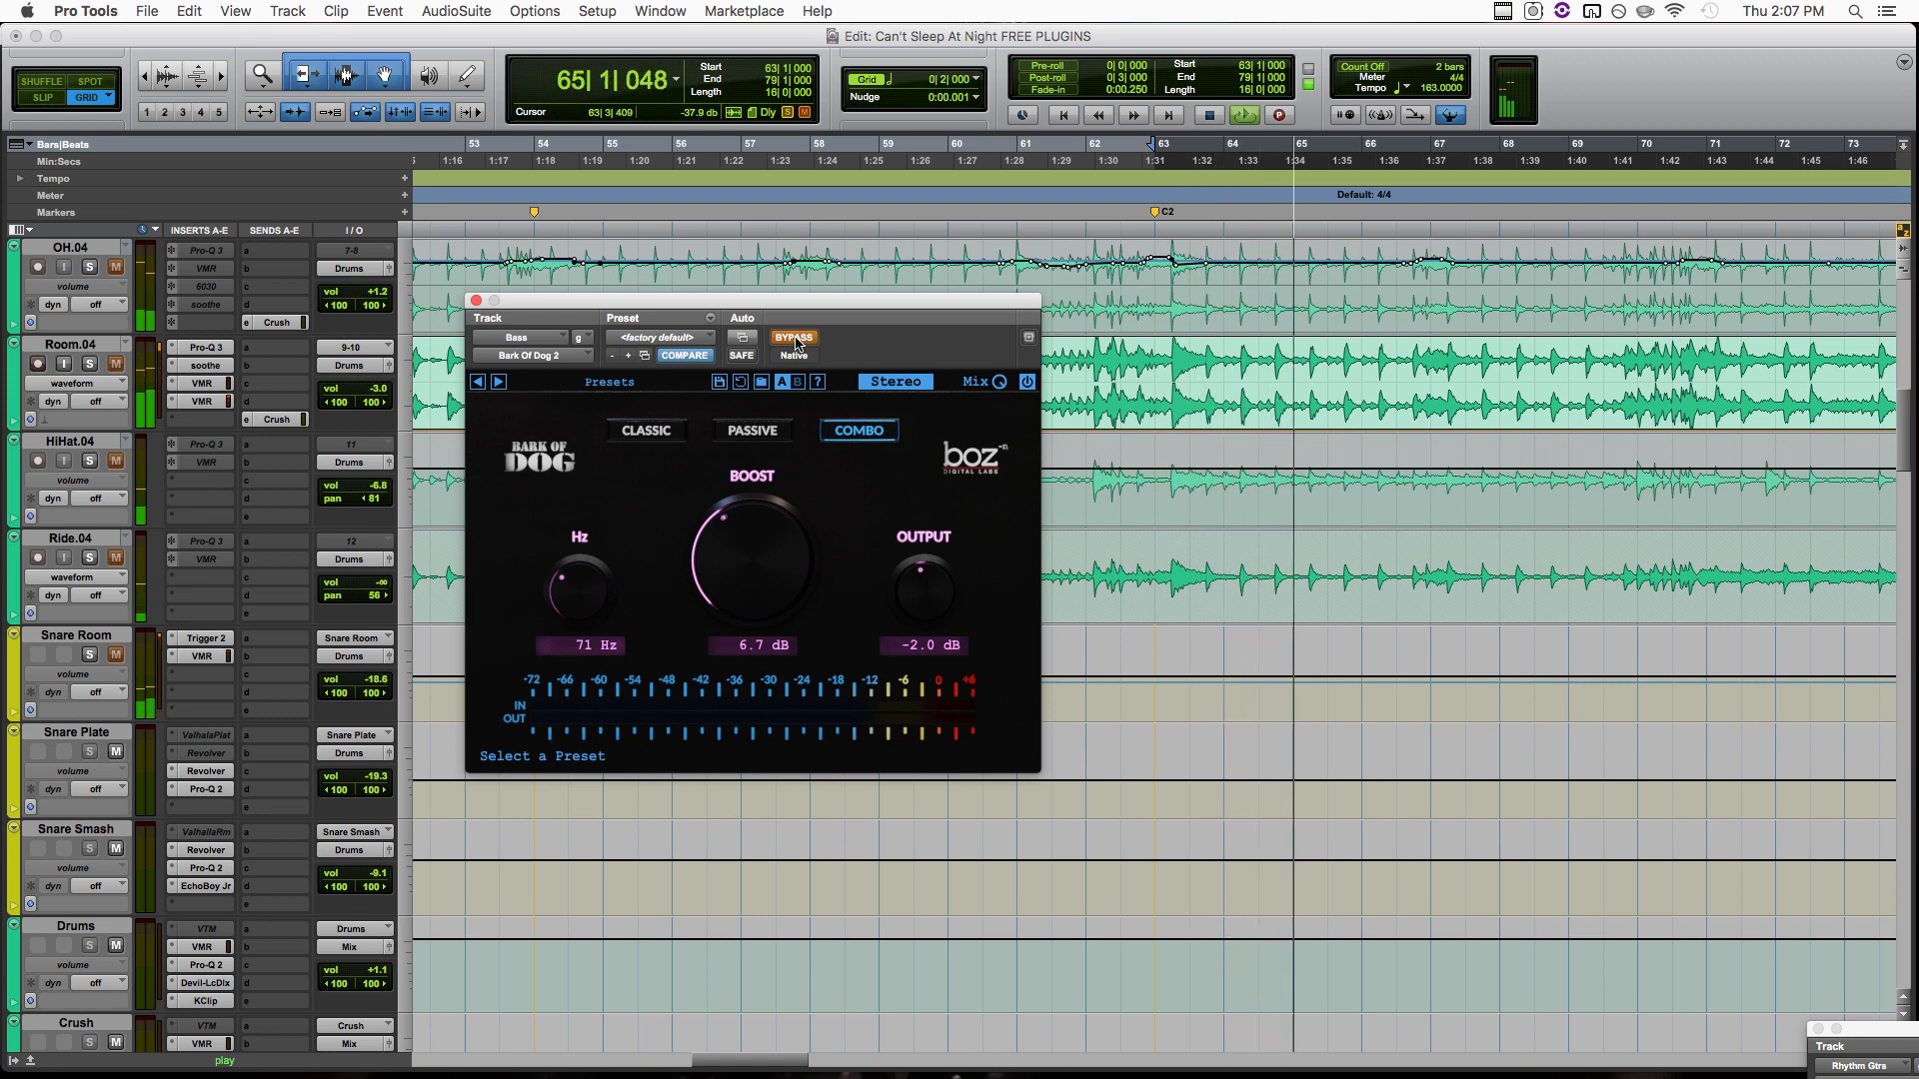
{"action": "key", "text": "space"}
{"action": "left_click", "coordinate": [795, 339]}
{"action": "key", "text": "space"}
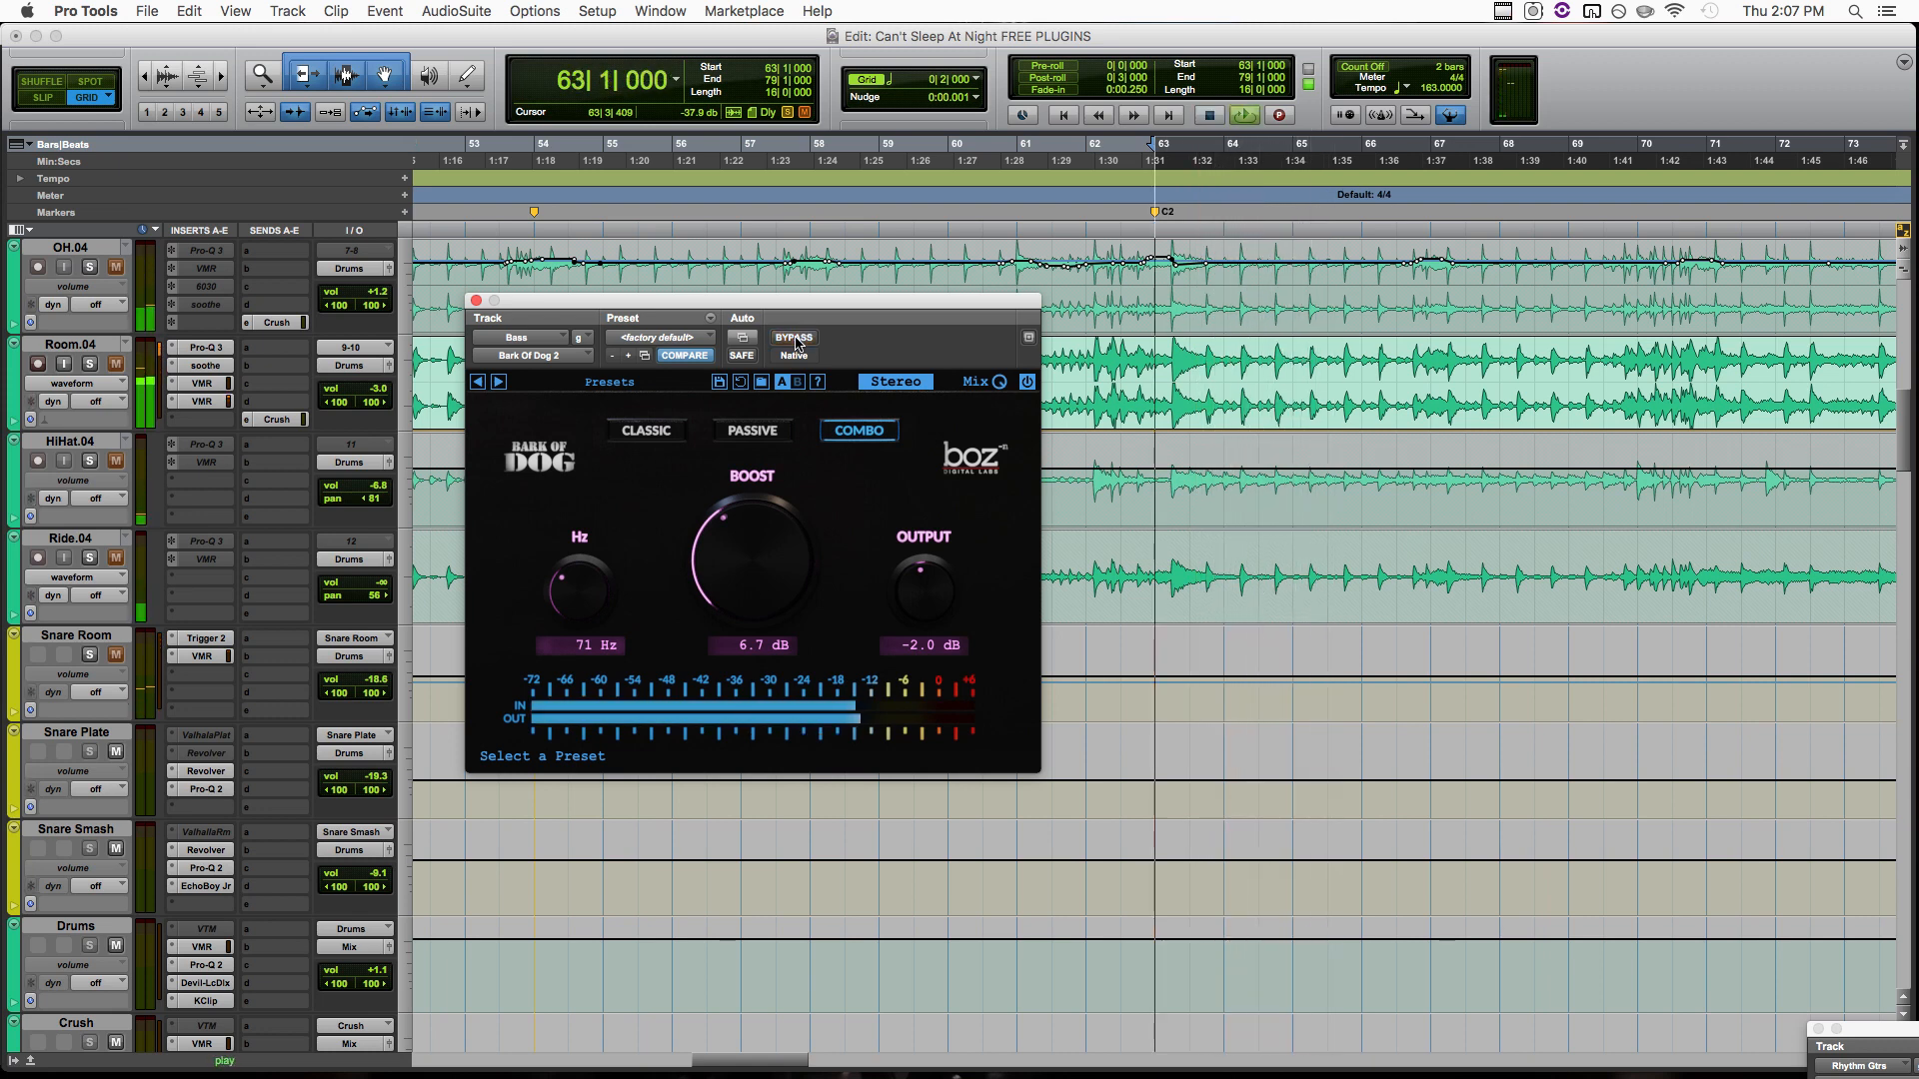
During playback, raise Bark Of Dog 2's Boost to 8.6 dB, lower it to 7.0 dB, and stop playback.
{"action": "left_click_drag", "start_coordinate": [761, 578], "coordinate": [759, 558]}
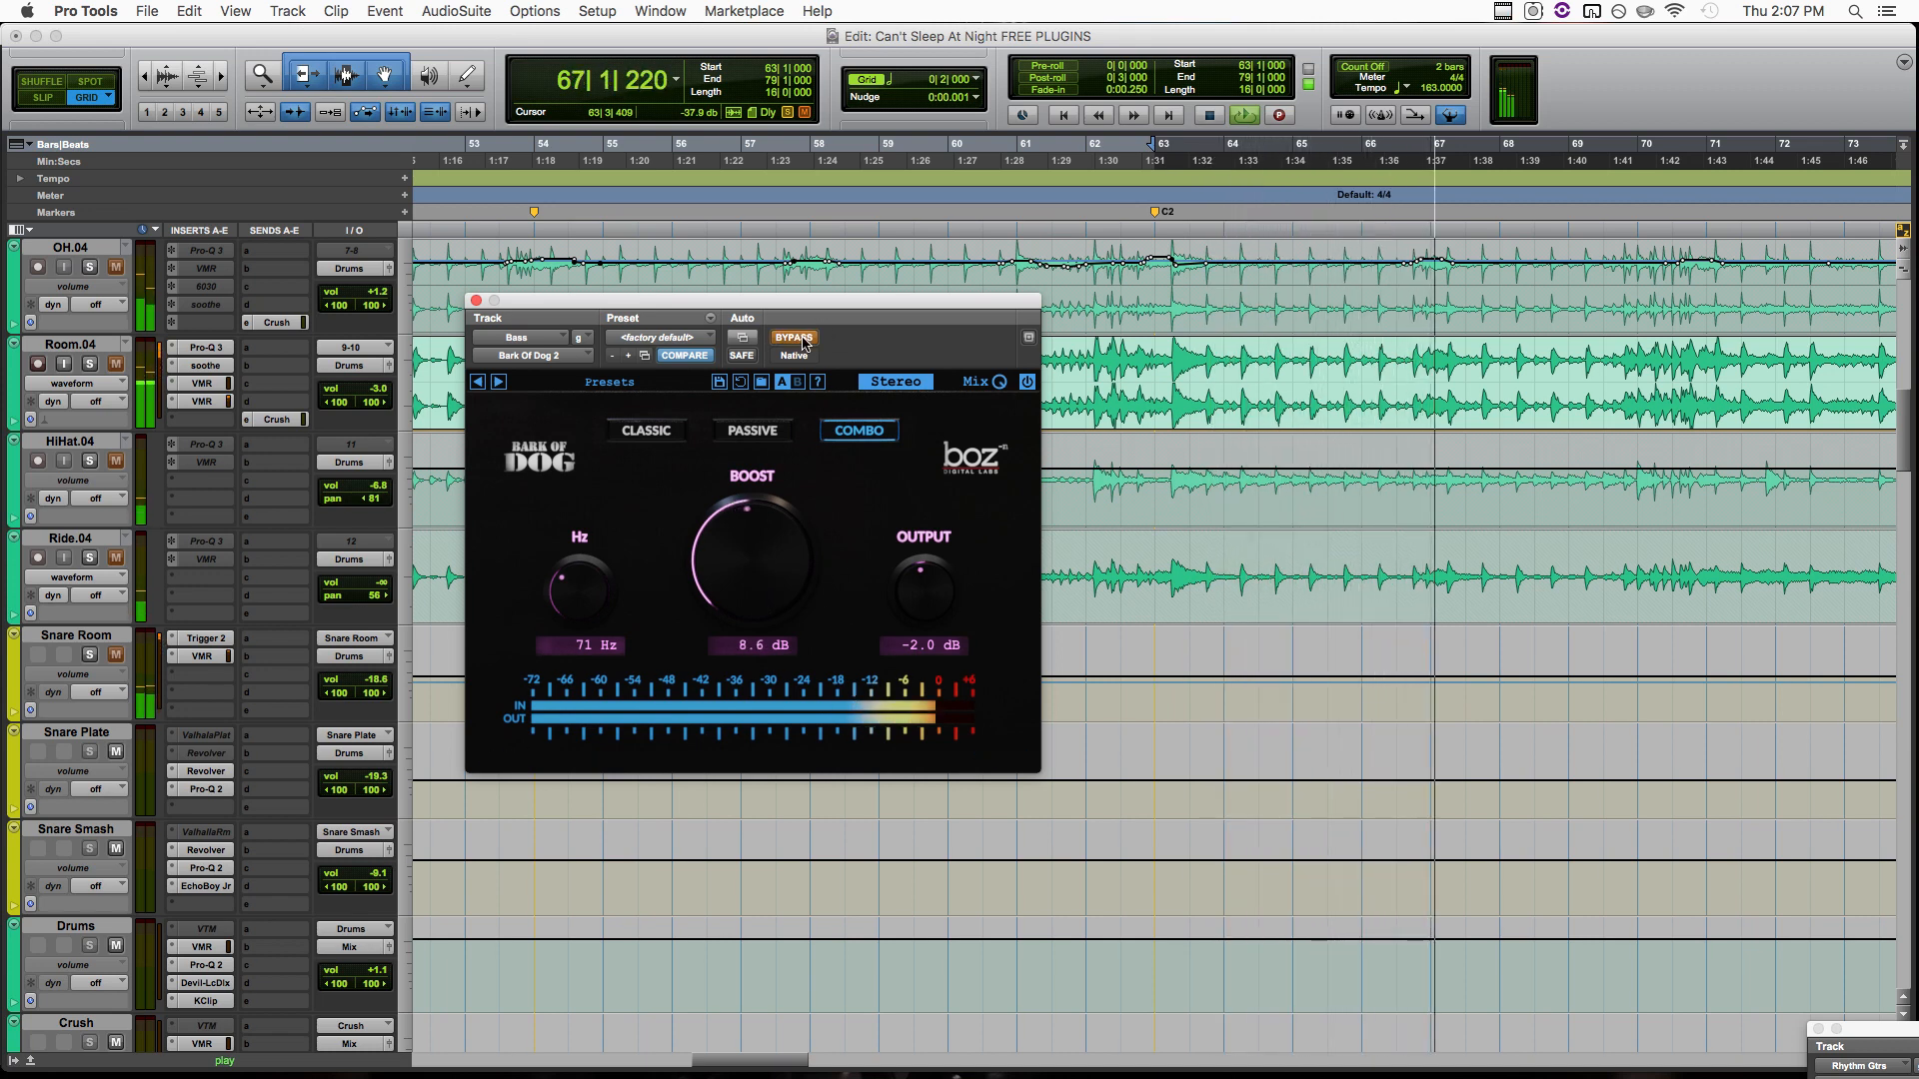
{"action": "left_click_drag", "start_coordinate": [765, 542], "coordinate": [769, 577]}
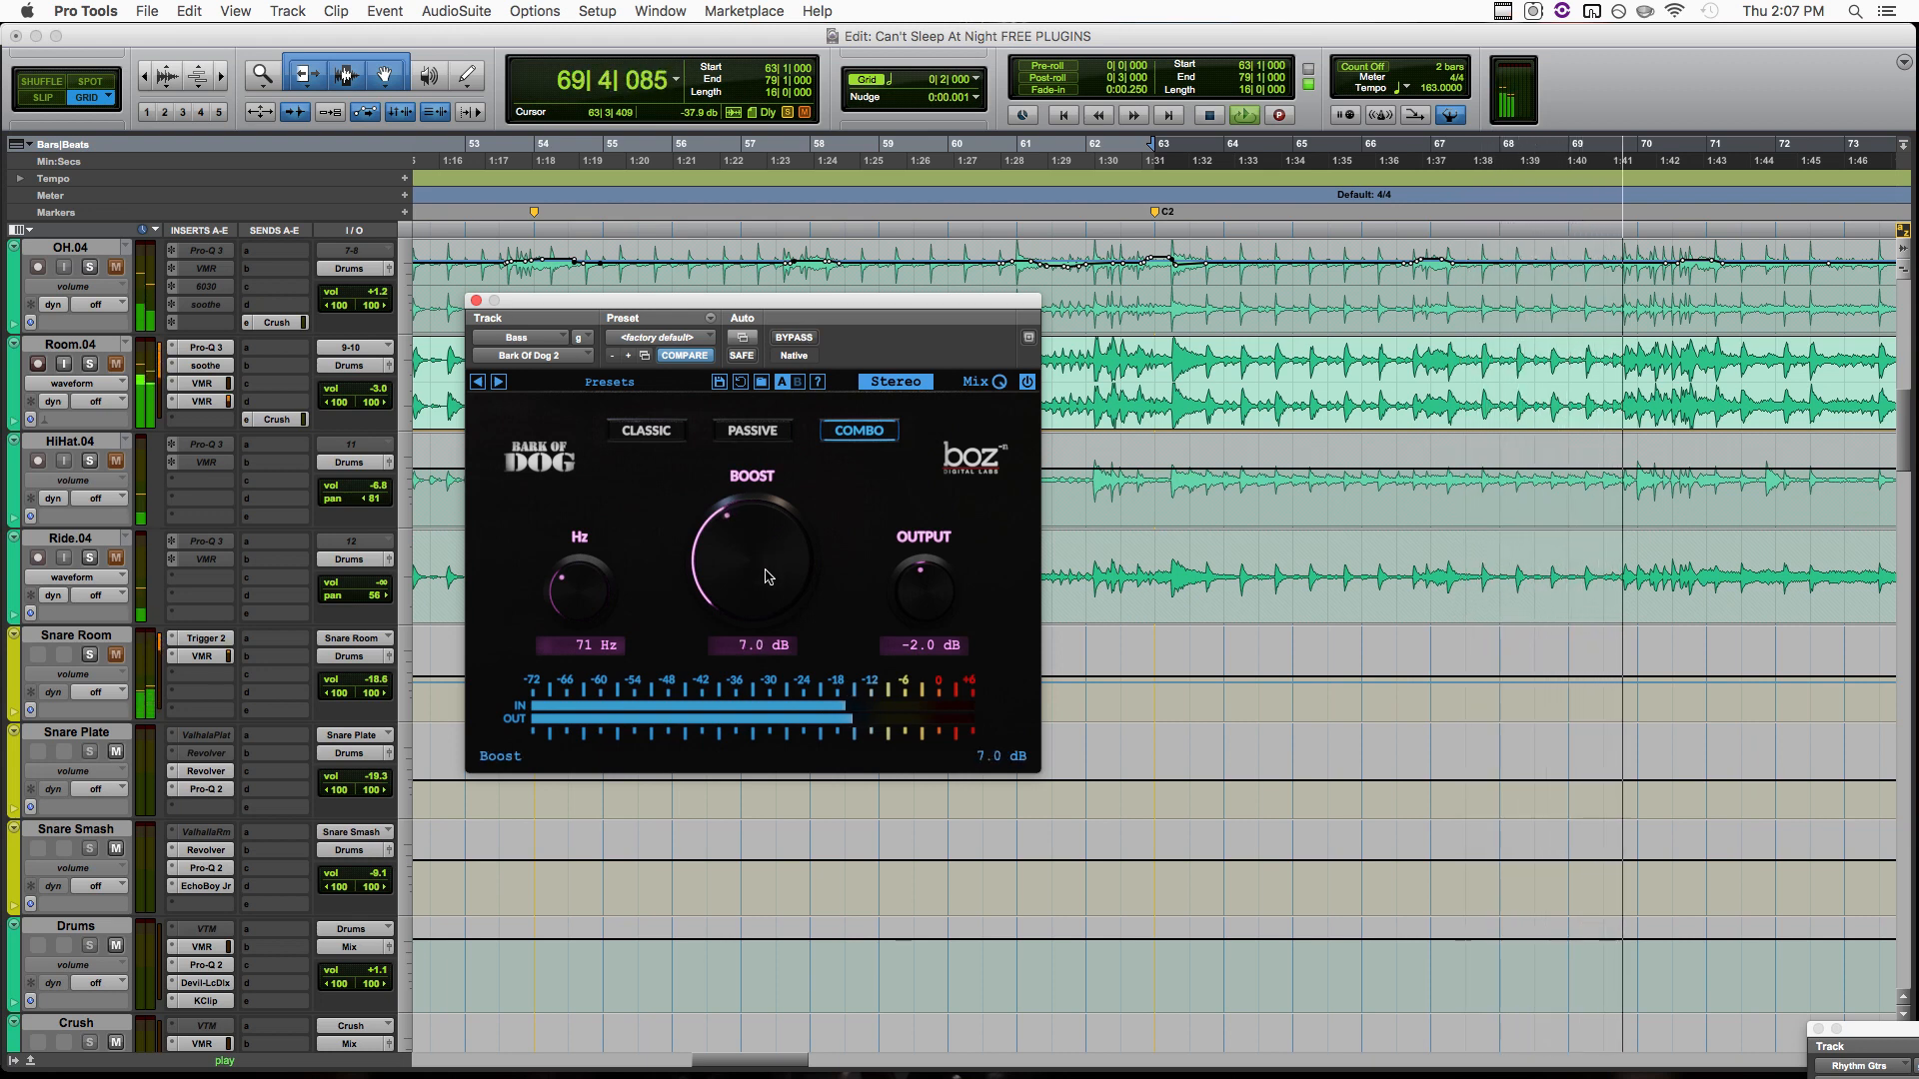
{"action": "key", "text": "space"}
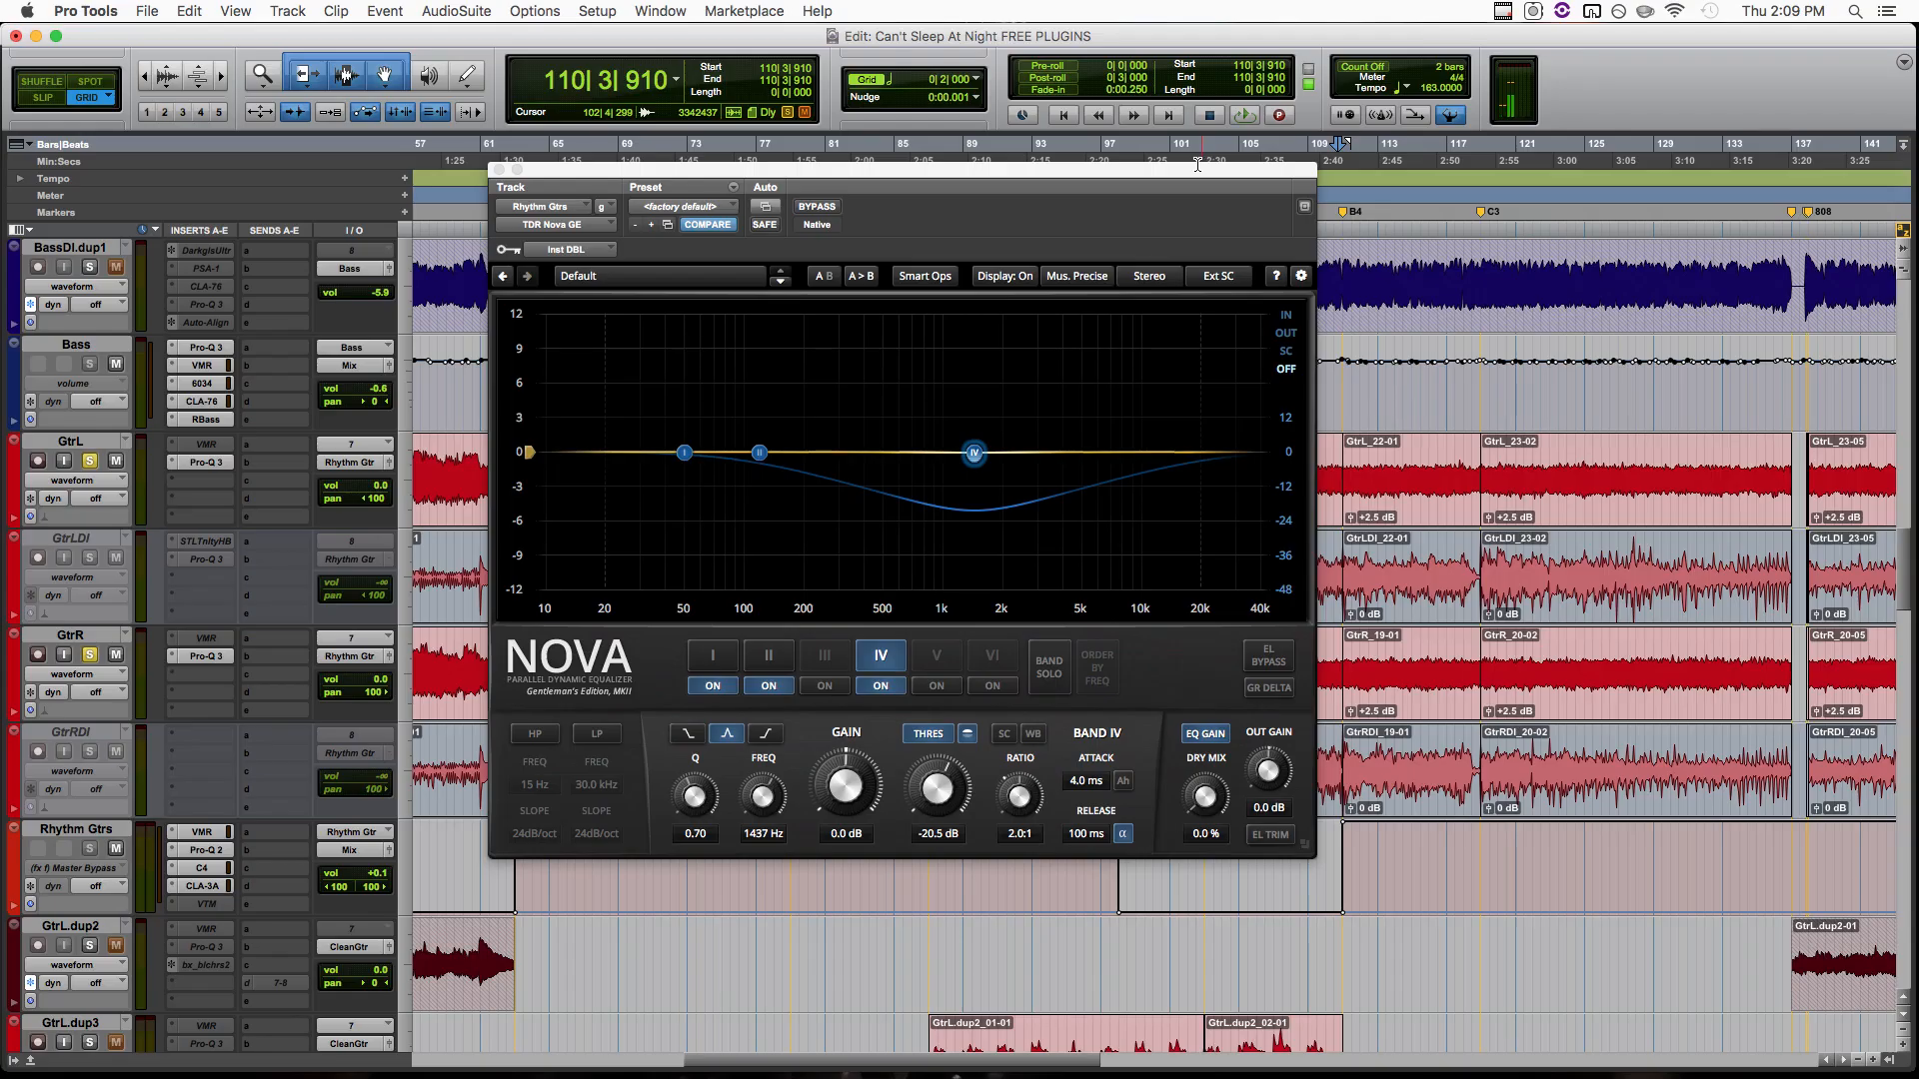
Move the TDR Nova GE window for Rhythm Gtrs clear of the toolbar and track controls.
{"action": "left_click_drag", "start_coordinate": [1142, 180], "coordinate": [1248, 240]}
{"action": "left_click_drag", "start_coordinate": [728, 243], "coordinate": [789, 227]}
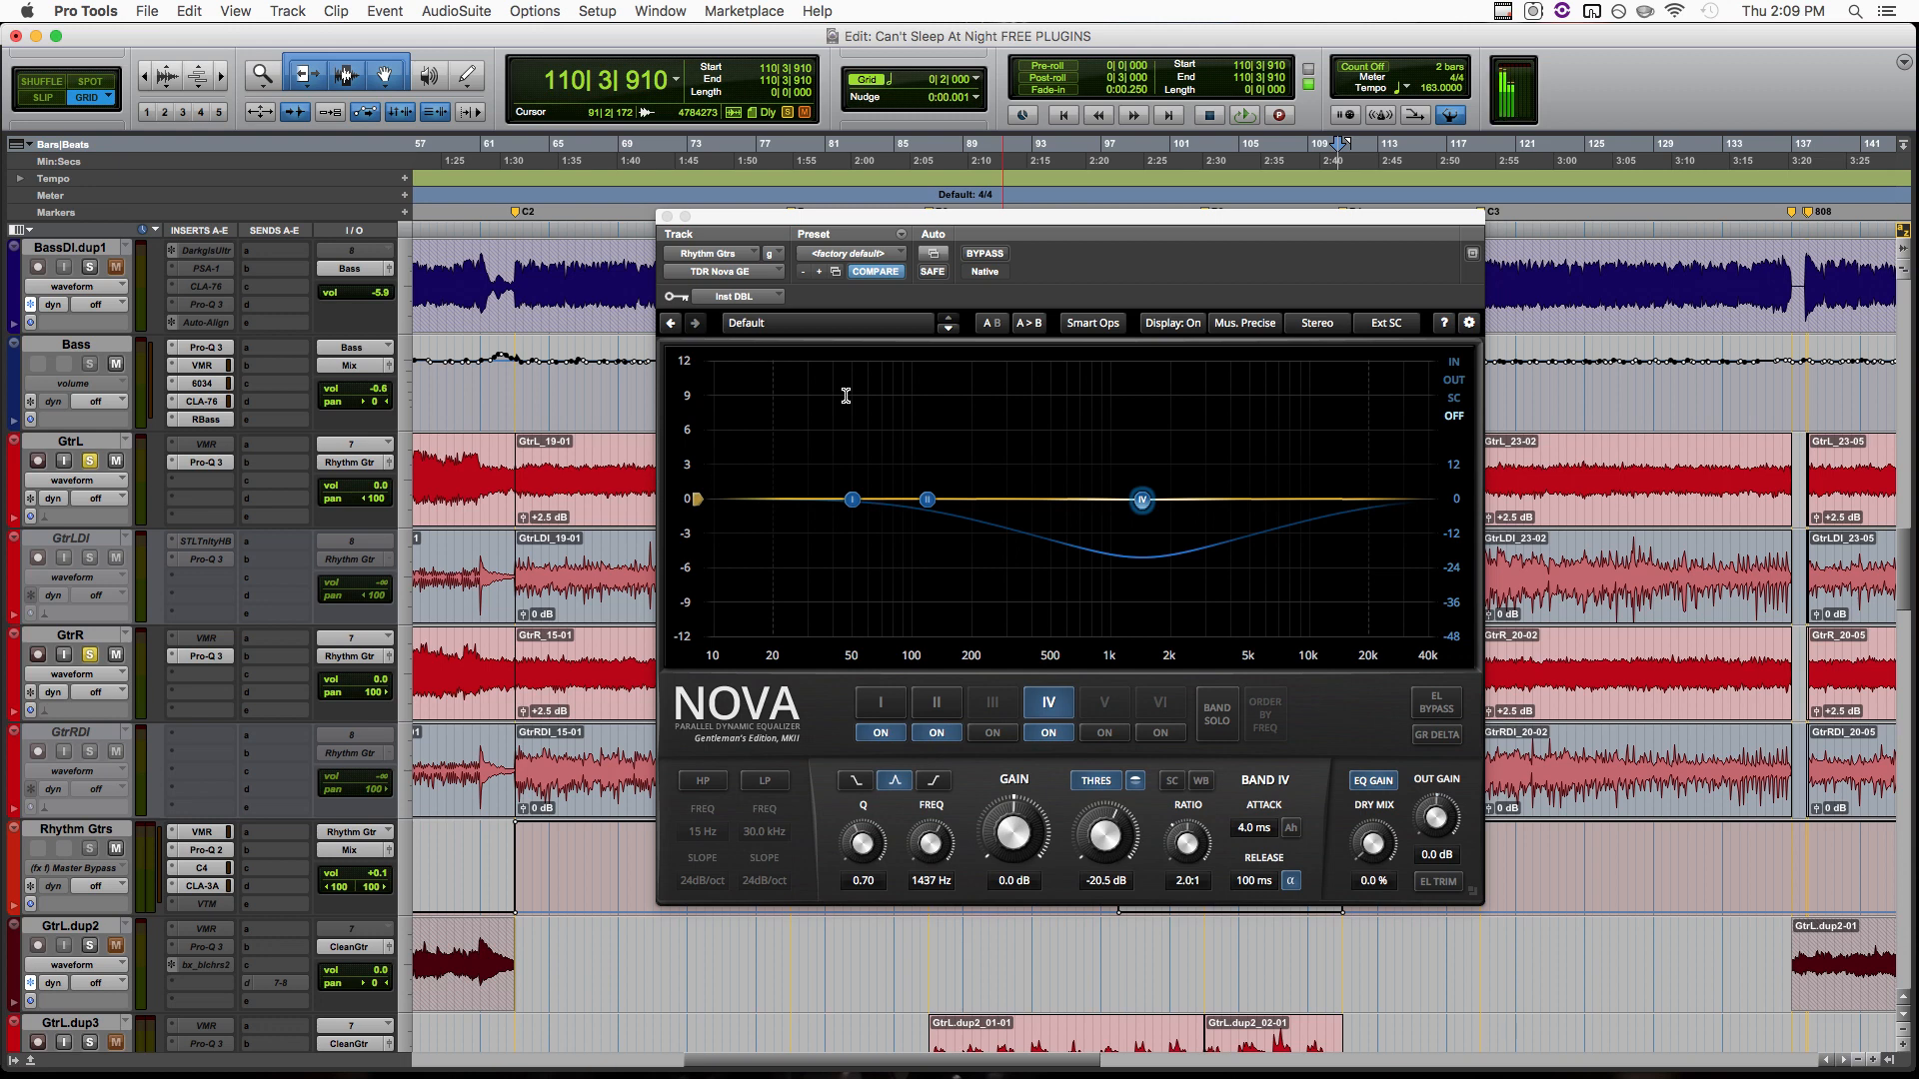
{"action": "mouse_move", "coordinate": [1085, 229]}
{"action": "left_mouse_down"}
{"action": "mouse_move", "coordinate": [1048, 295]}
{"action": "mouse_move", "coordinate": [1103, 262]}
{"action": "left_mouse_up"}
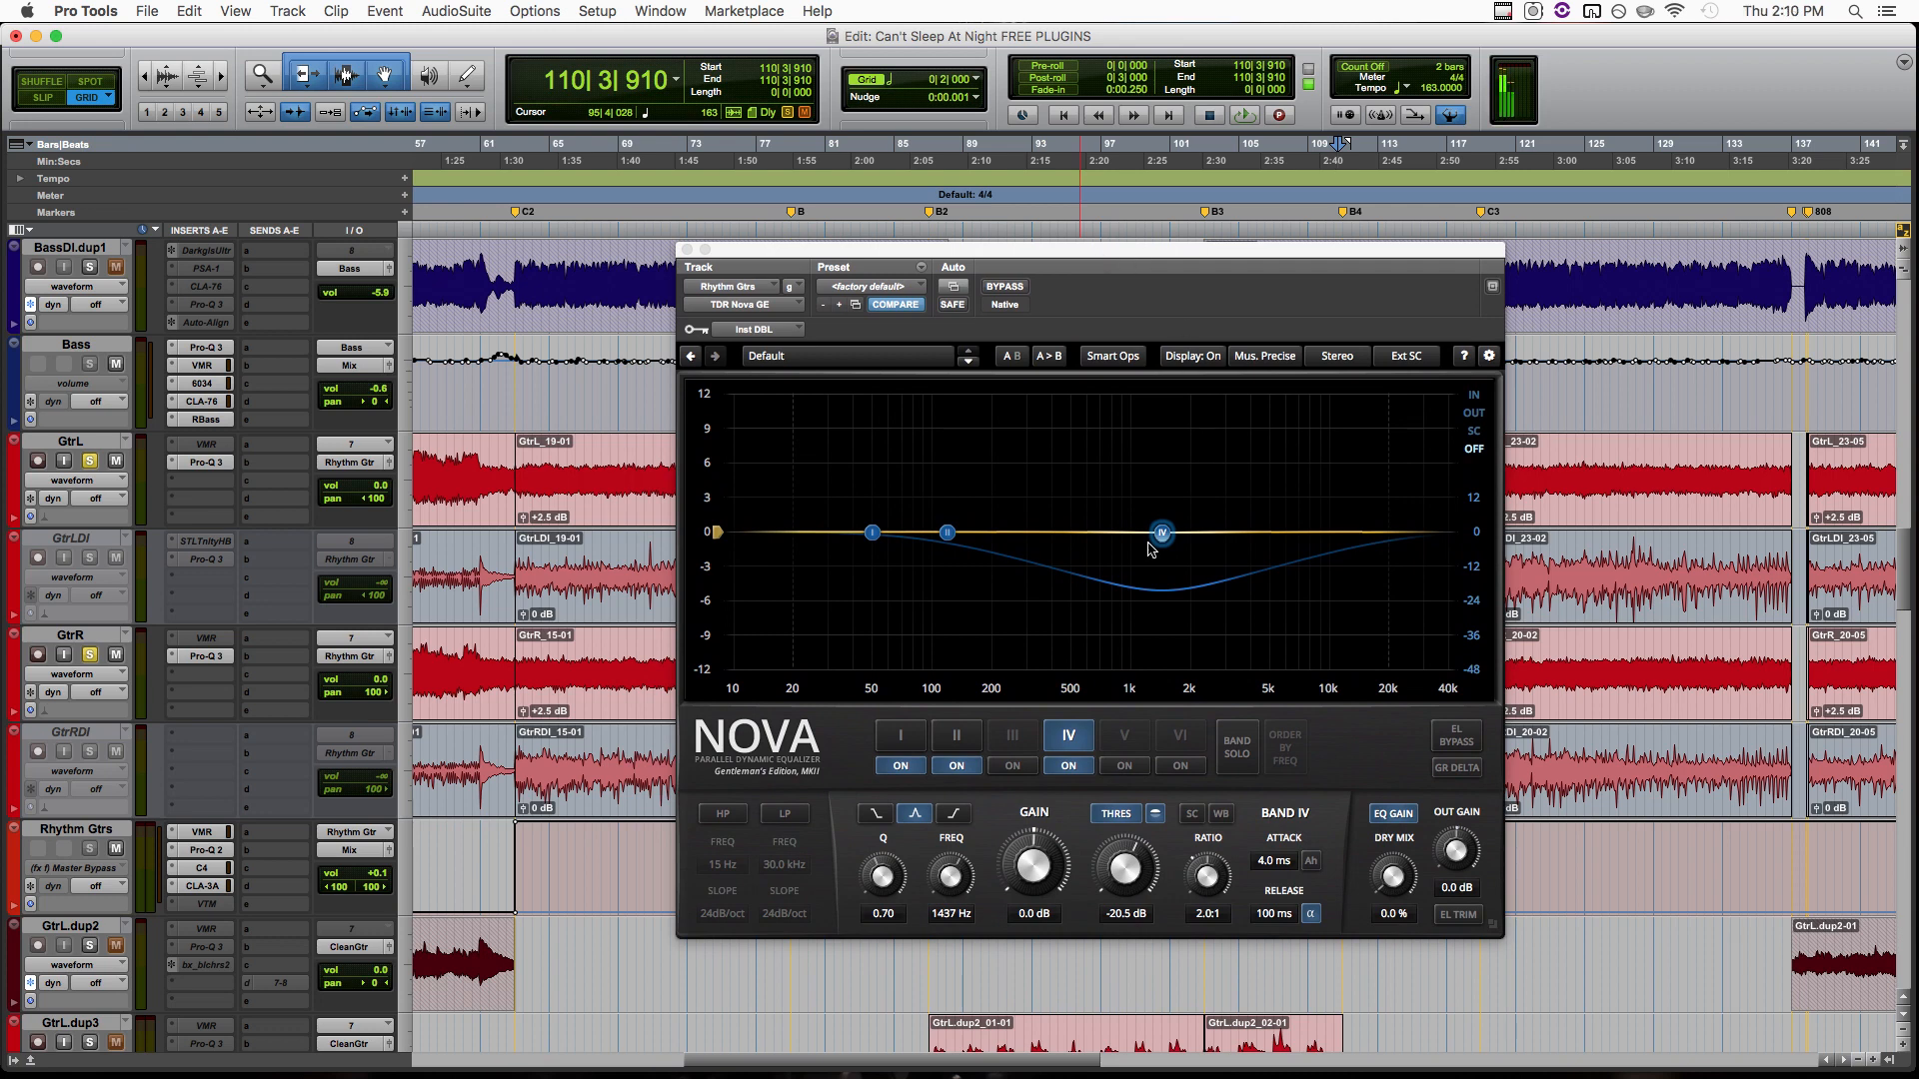
Turn off band II in TDR Nova GE on Rhythm Gtrs and select band IV.
{"action": "left_click_drag", "start_coordinate": [949, 538], "coordinate": [898, 541]}
{"action": "left_click_drag", "start_coordinate": [969, 635], "coordinate": [957, 547]}
{"action": "double_click", "coordinate": [957, 546]}
{"action": "left_click", "coordinate": [1163, 537]}
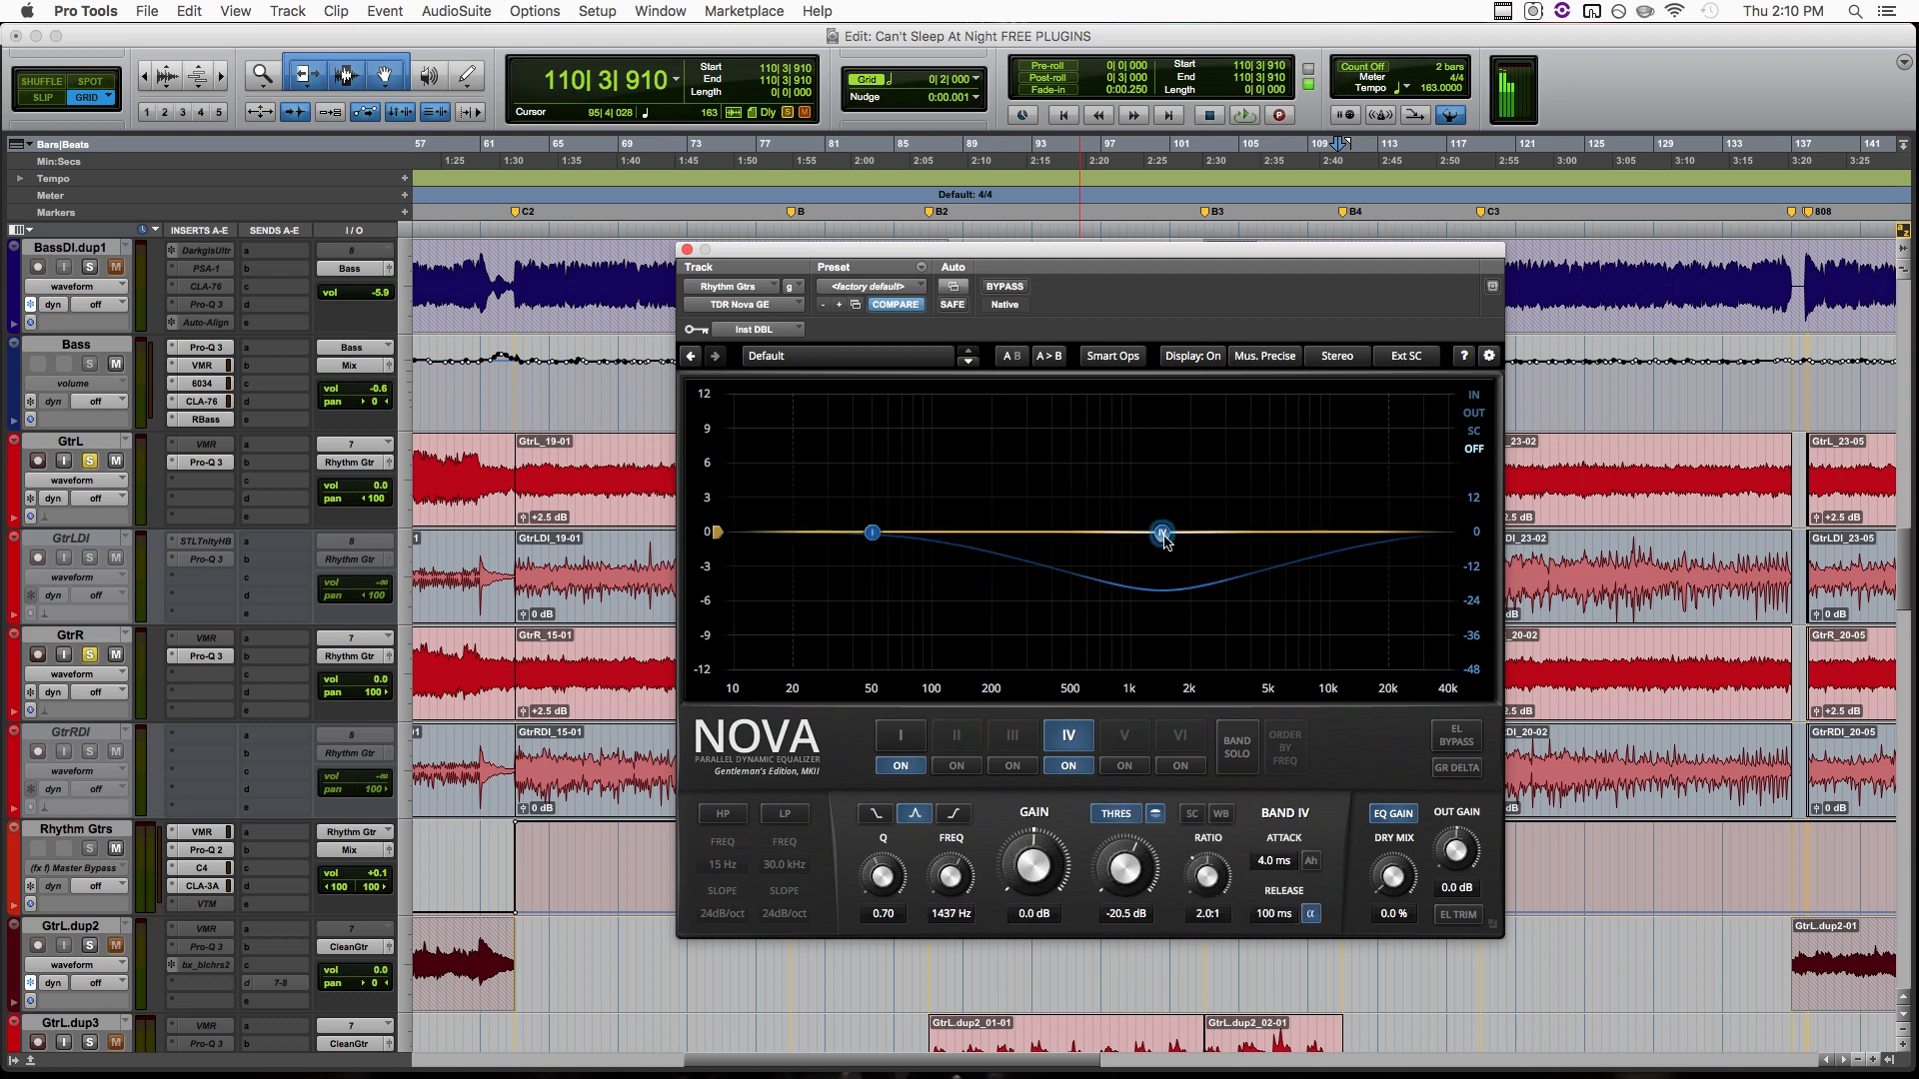
Switch TDR Nova GE to state B, try soloing Lead.dup1, and toggle playback to audition the guitars.
{"action": "left_click", "coordinate": [1013, 355]}
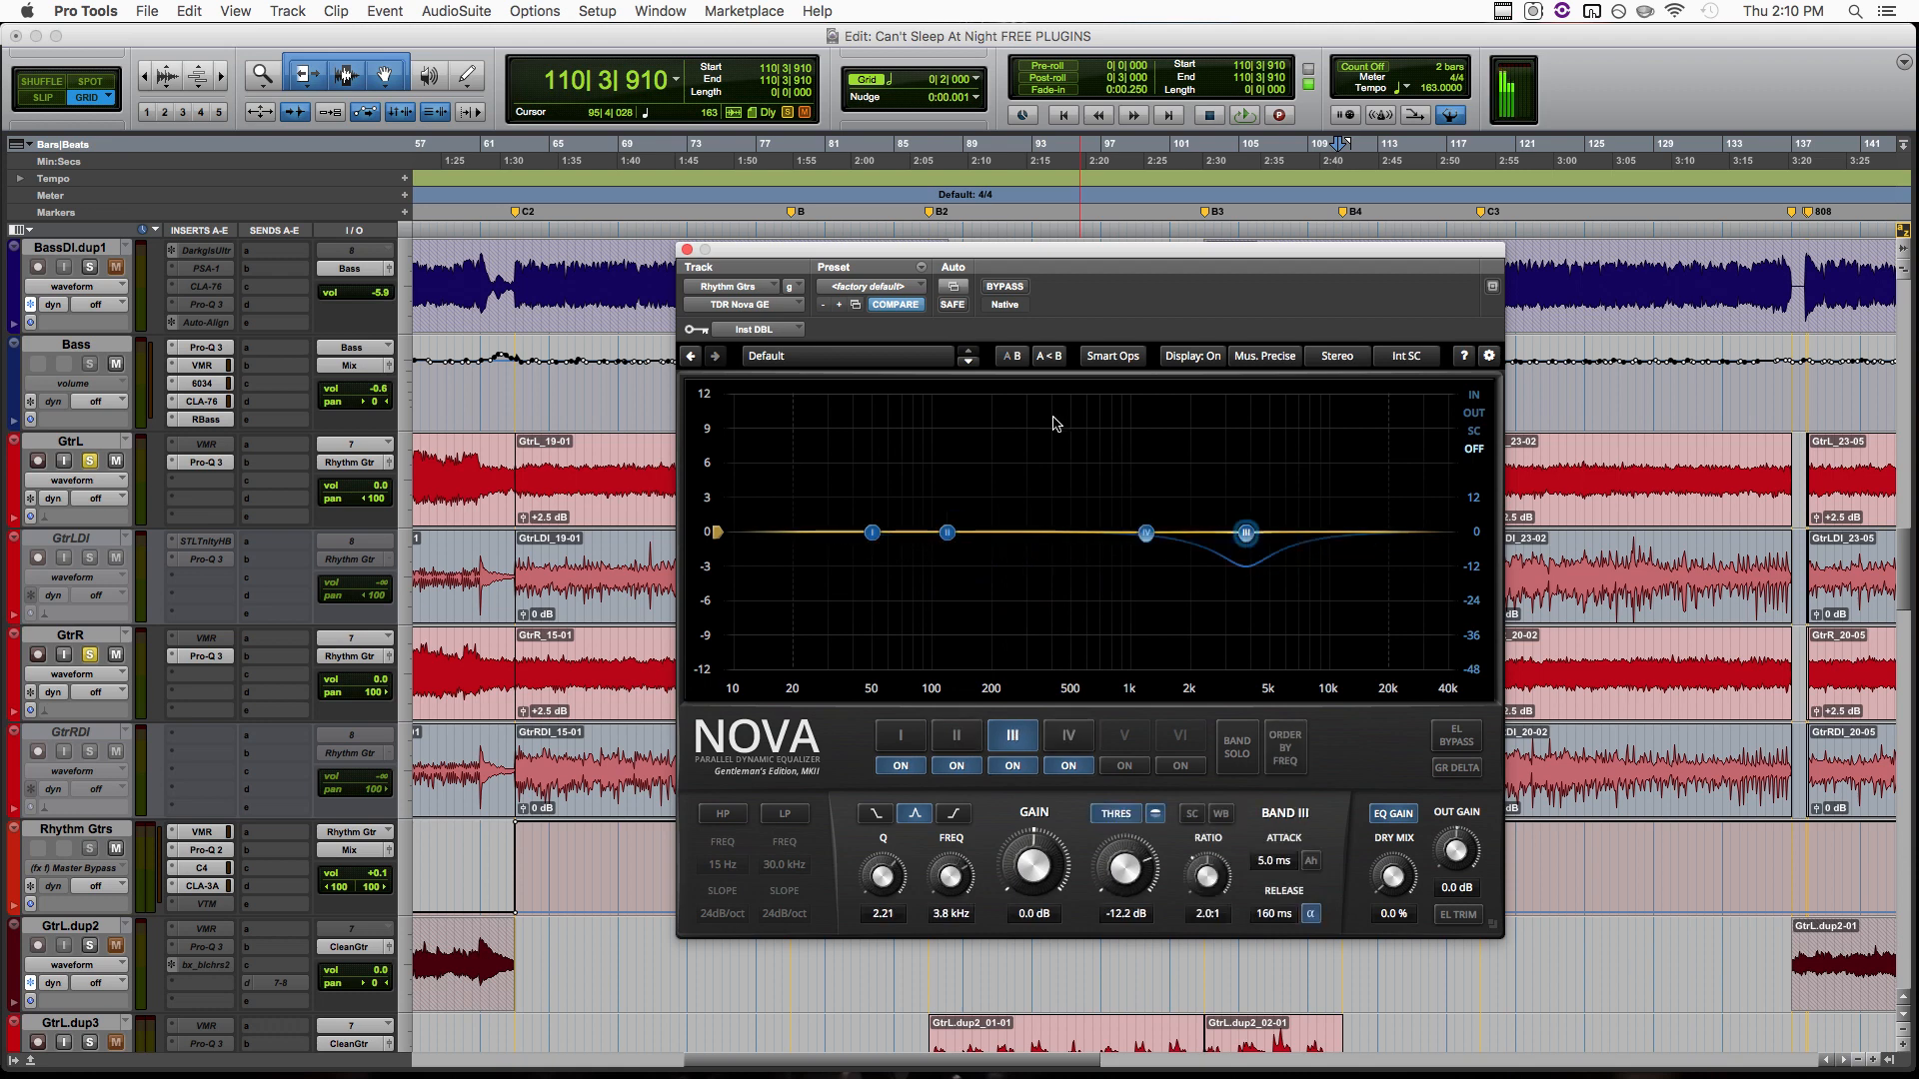
{"action": "scroll", "coordinate": [199, 699], "scroll_direction": "down", "scroll_amount": 10}
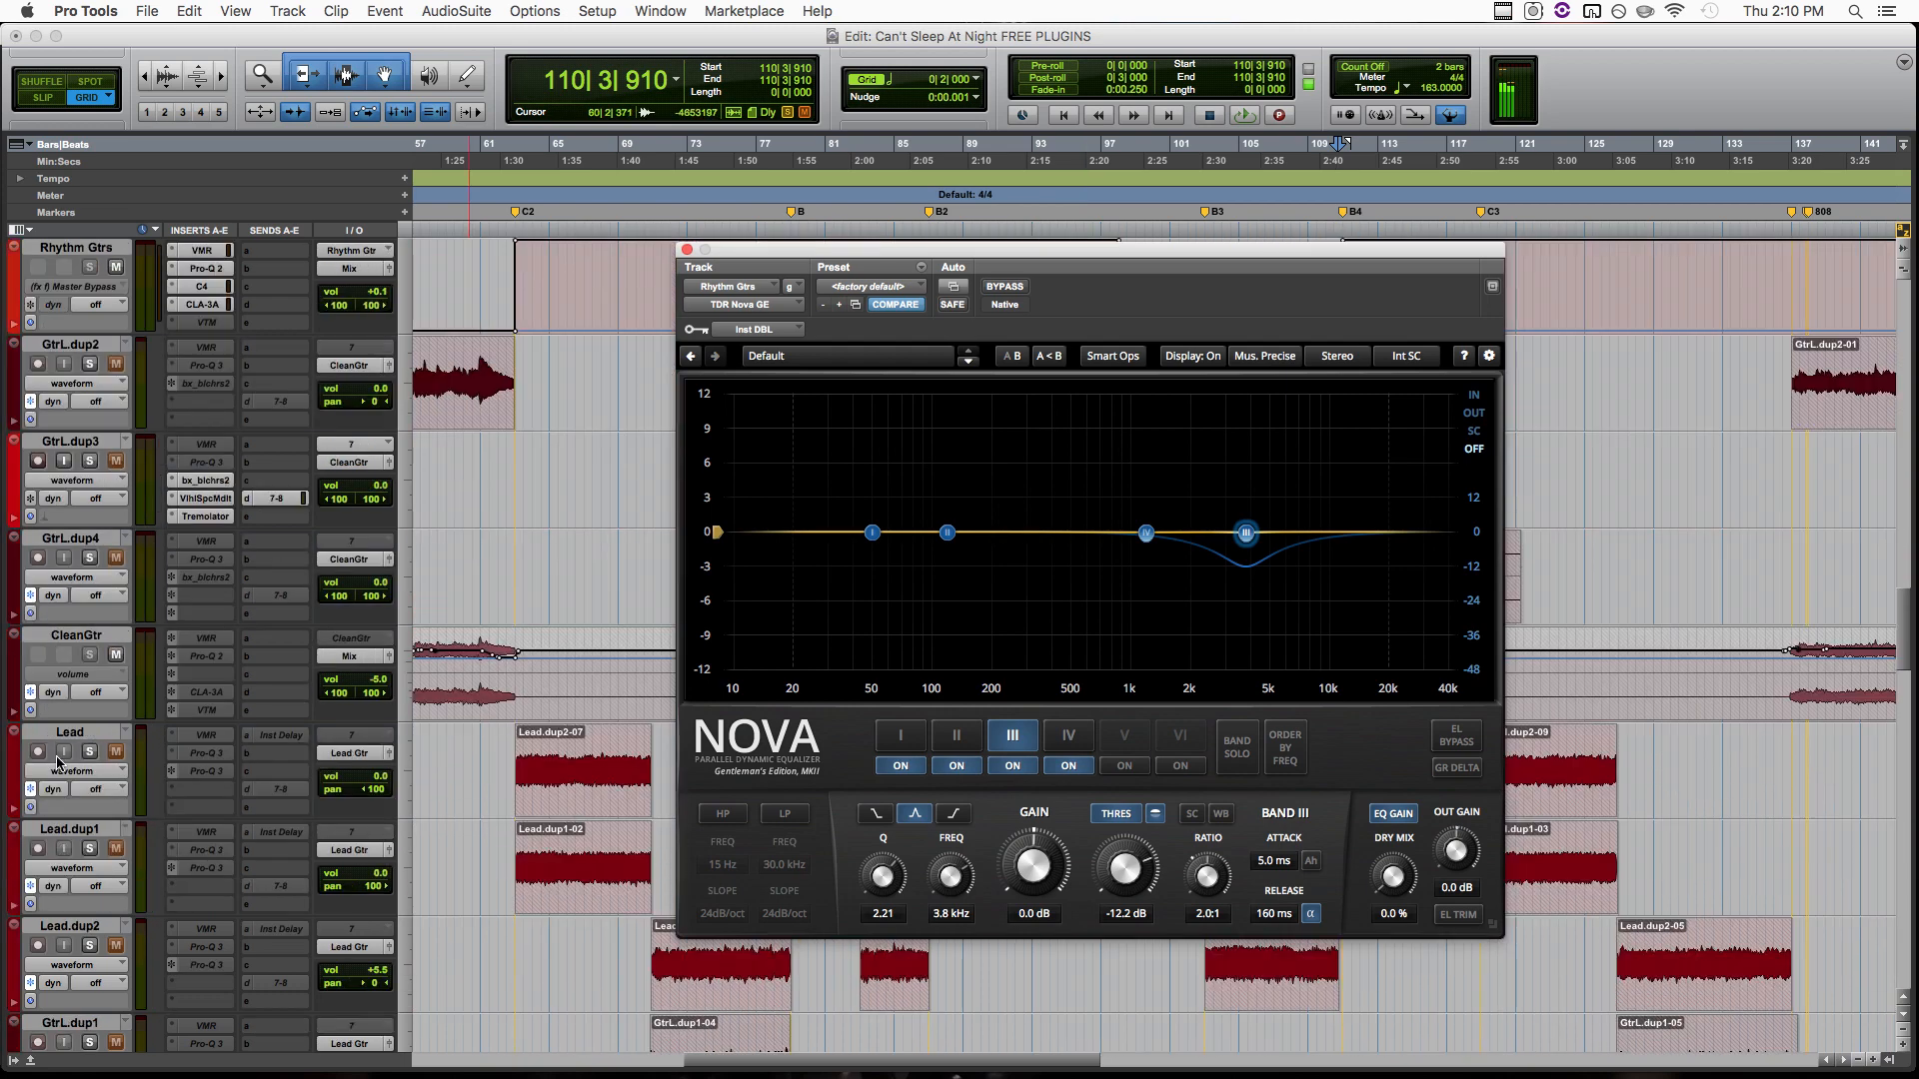
{"action": "left_click", "coordinate": [89, 849]}
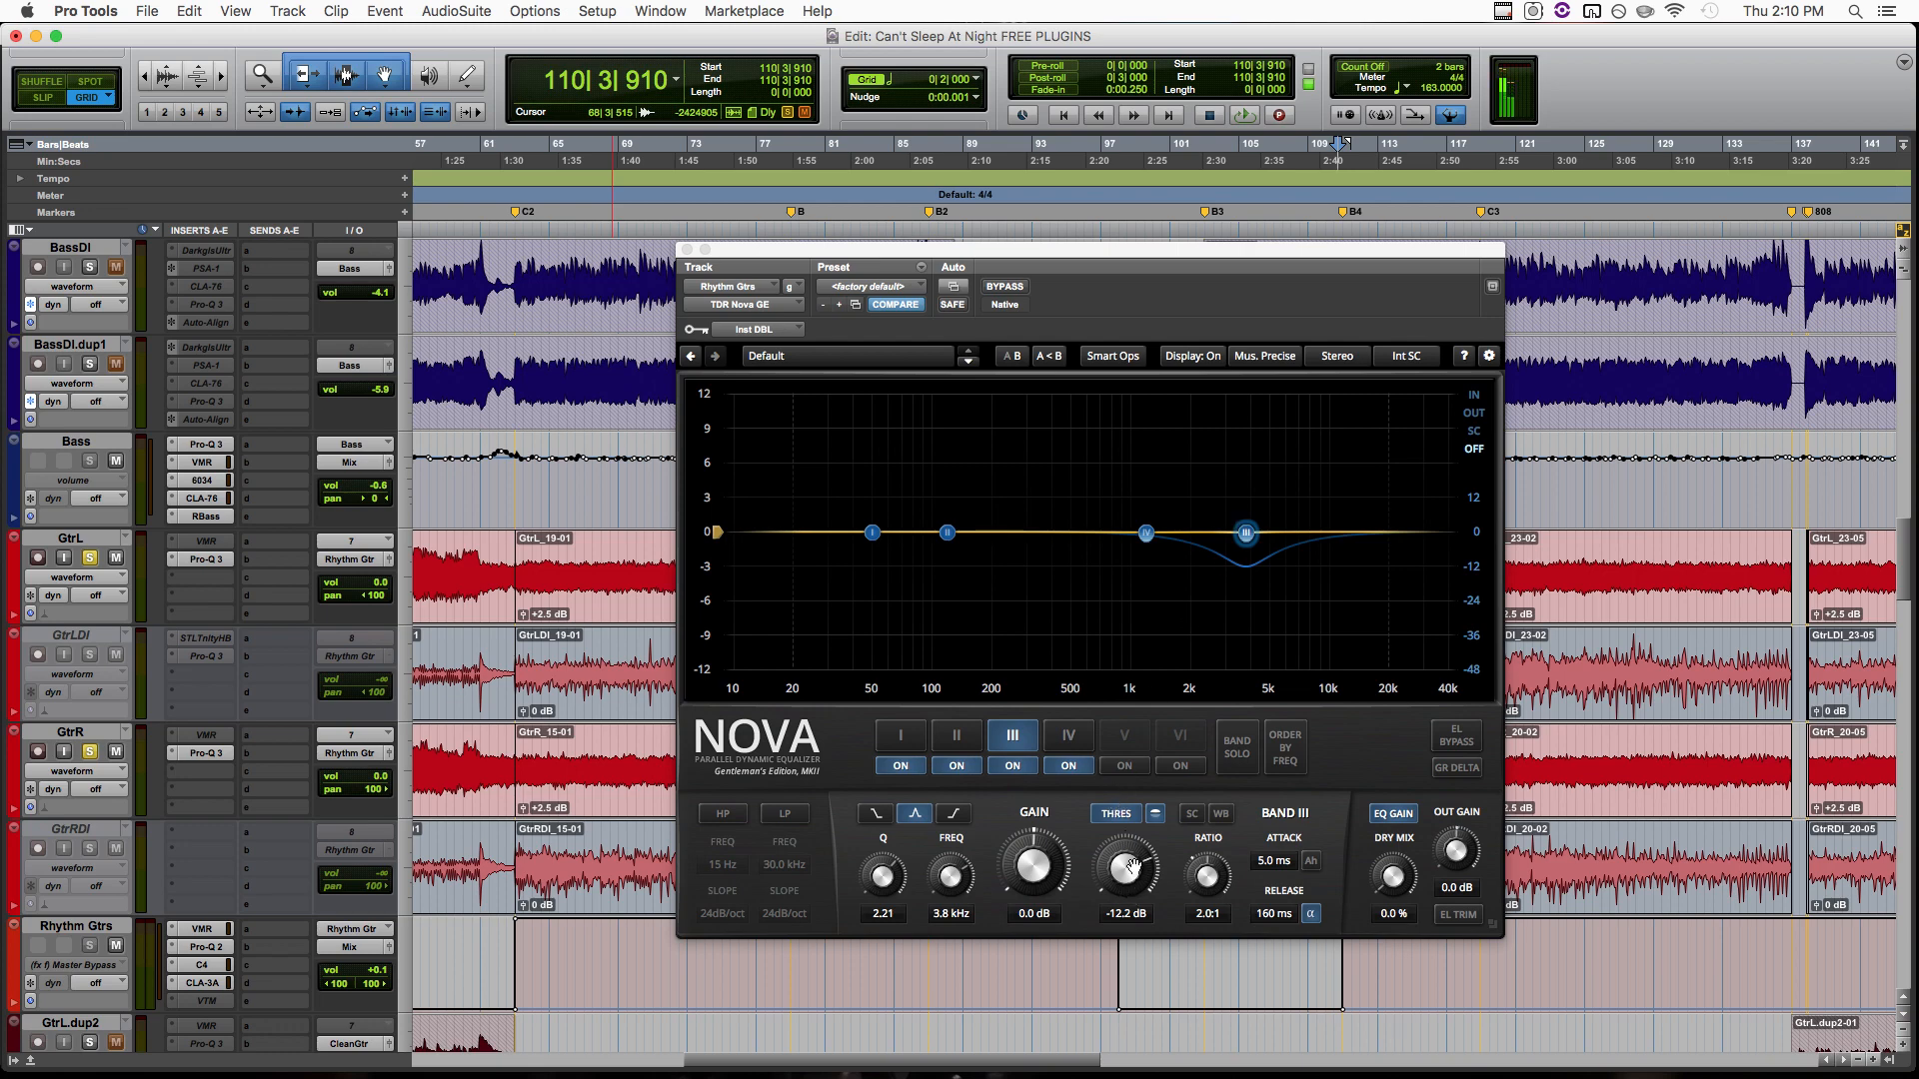
{"action": "key", "text": "space"}
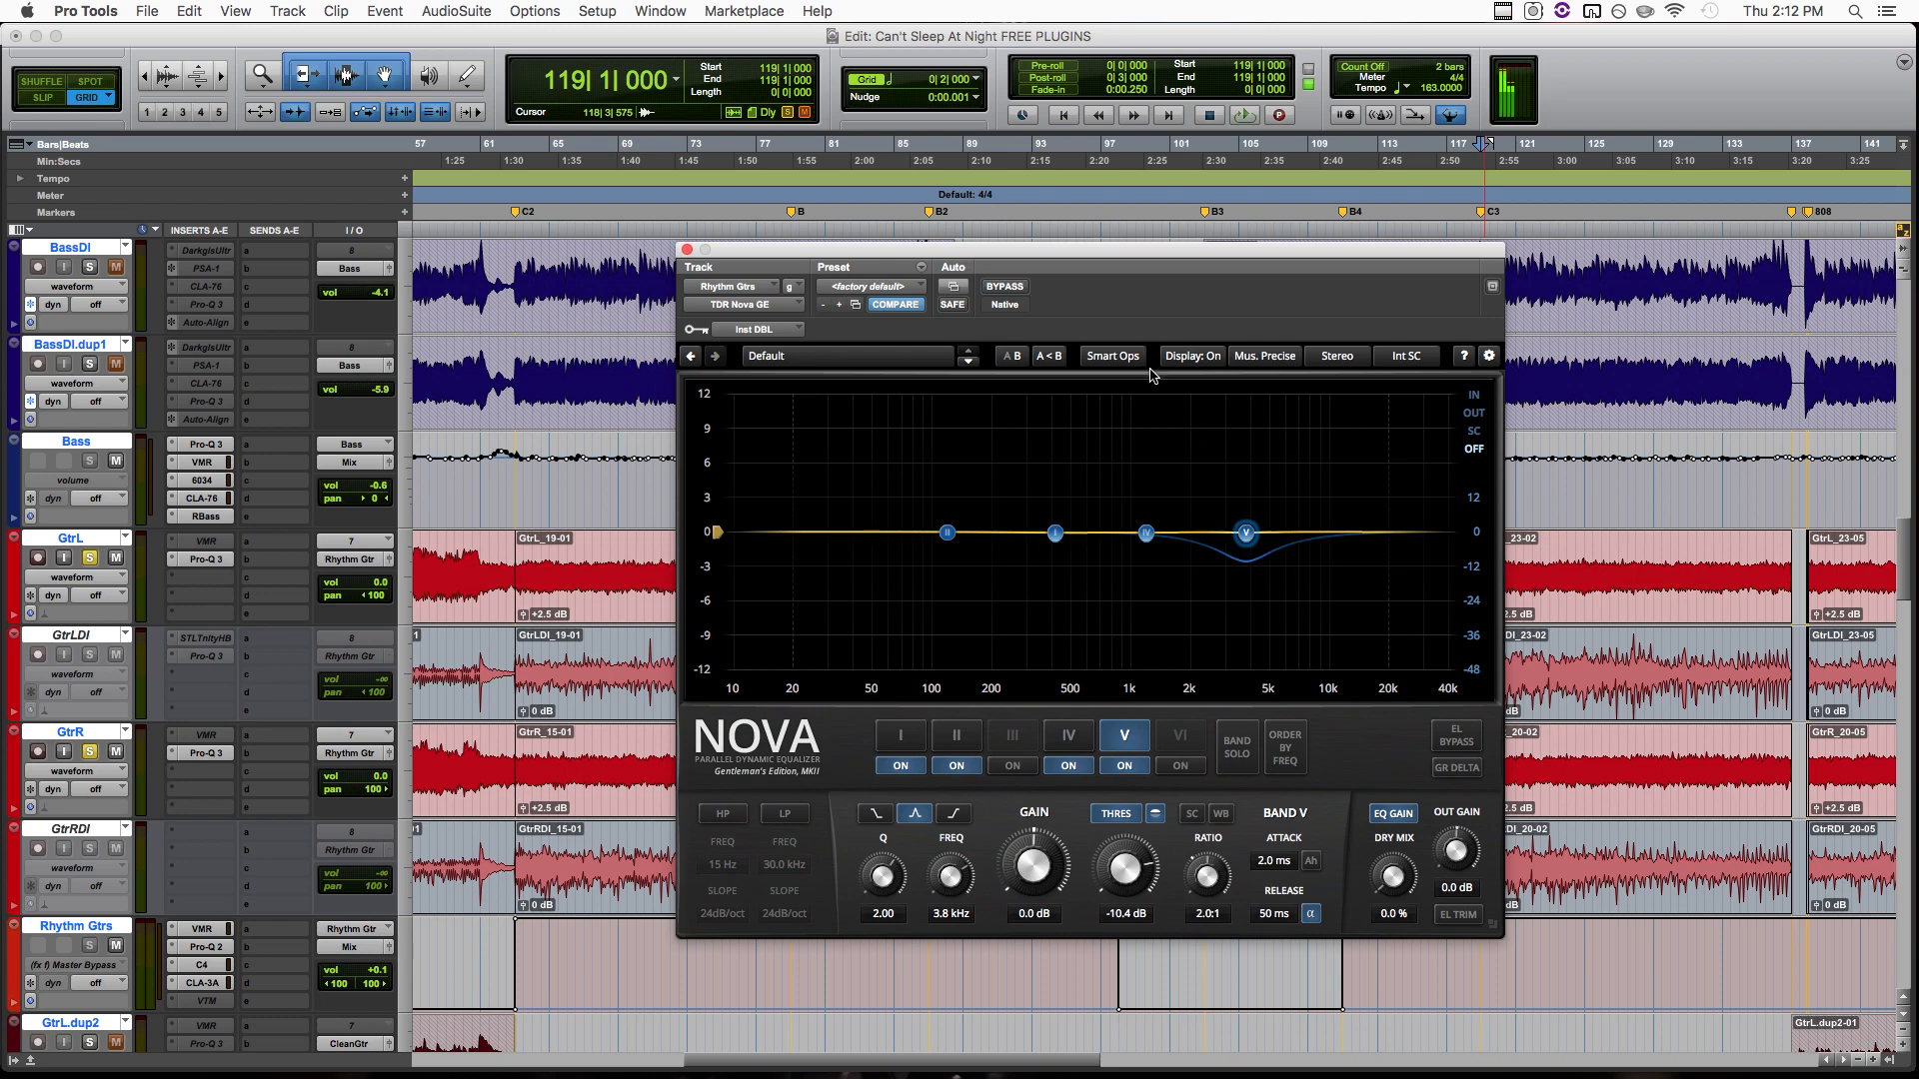
Switch TDR Nova GE to state A and play from bar 111 to examine band IV's dynamic reduction on the rhythm guitars.
{"action": "left_click", "coordinate": [1014, 359]}
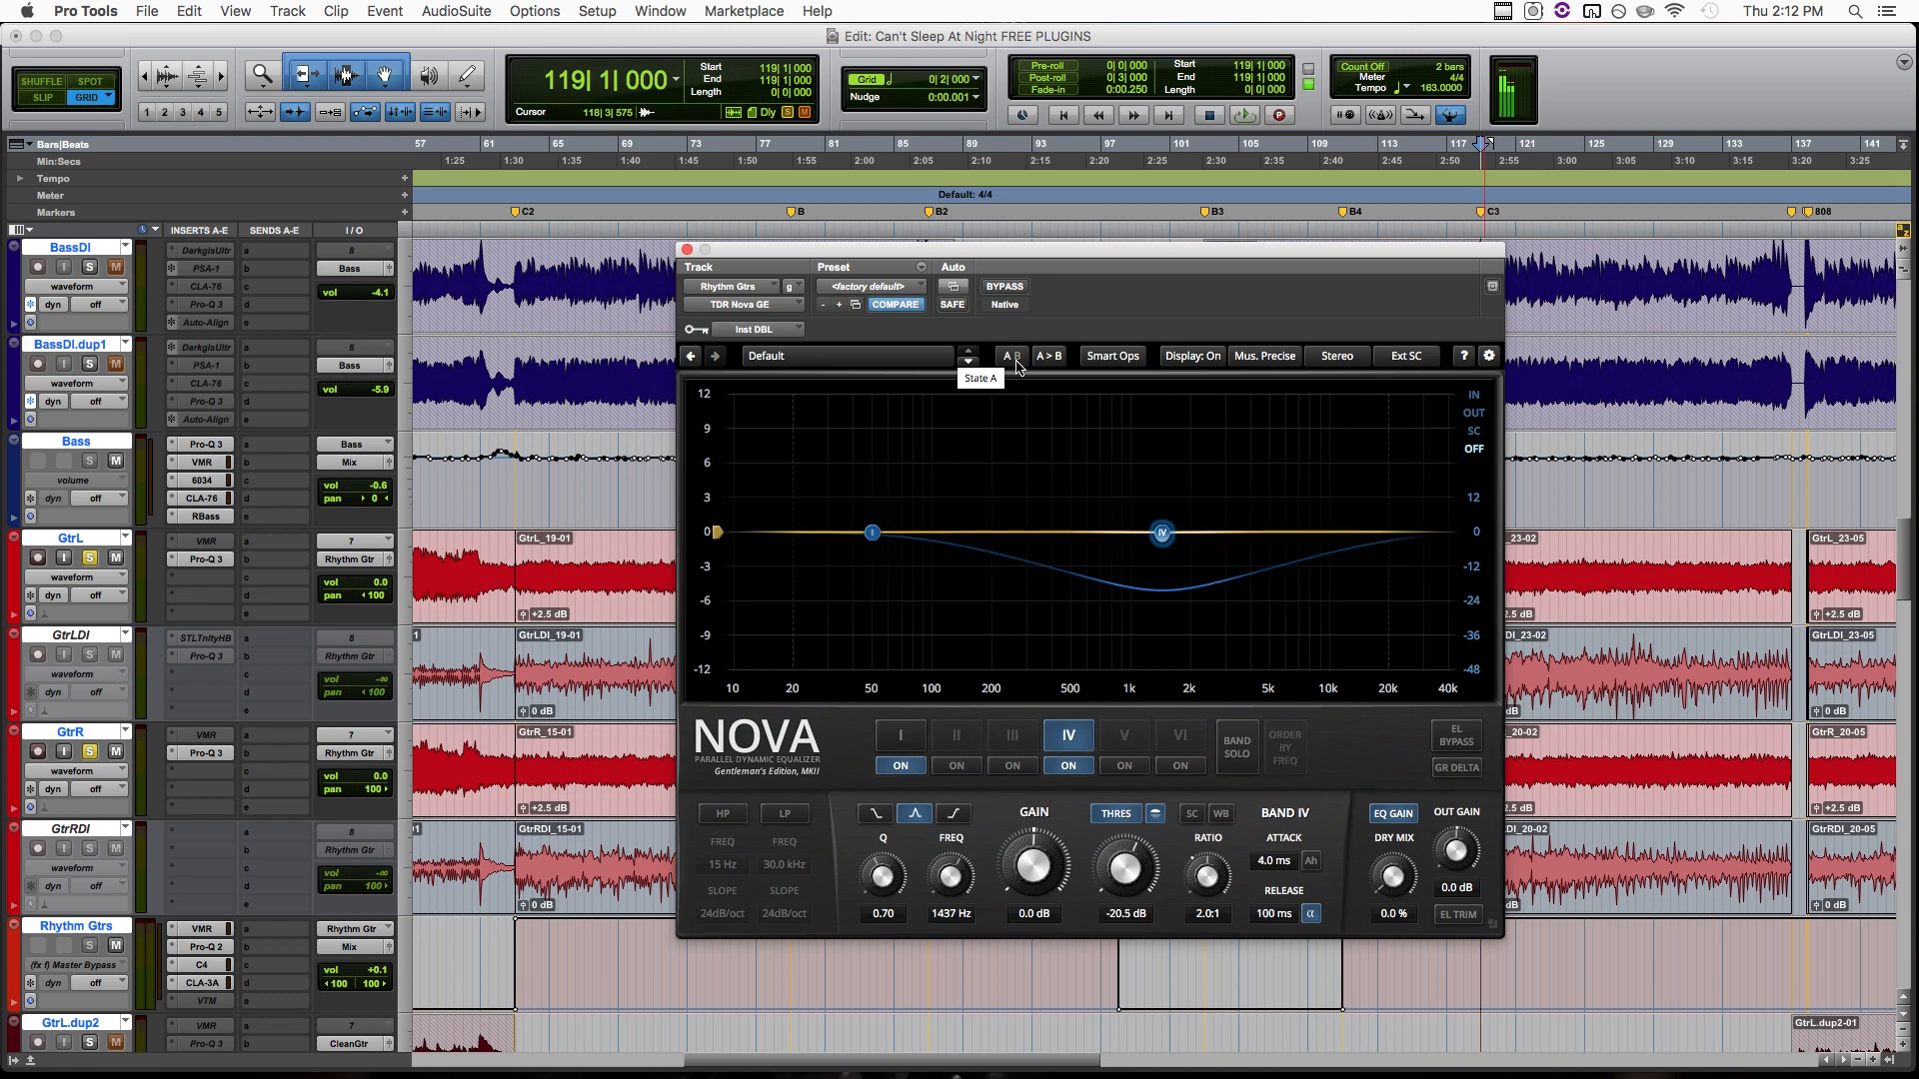
{"action": "scroll", "coordinate": [103, 910], "scroll_direction": "down", "scroll_amount": 10}
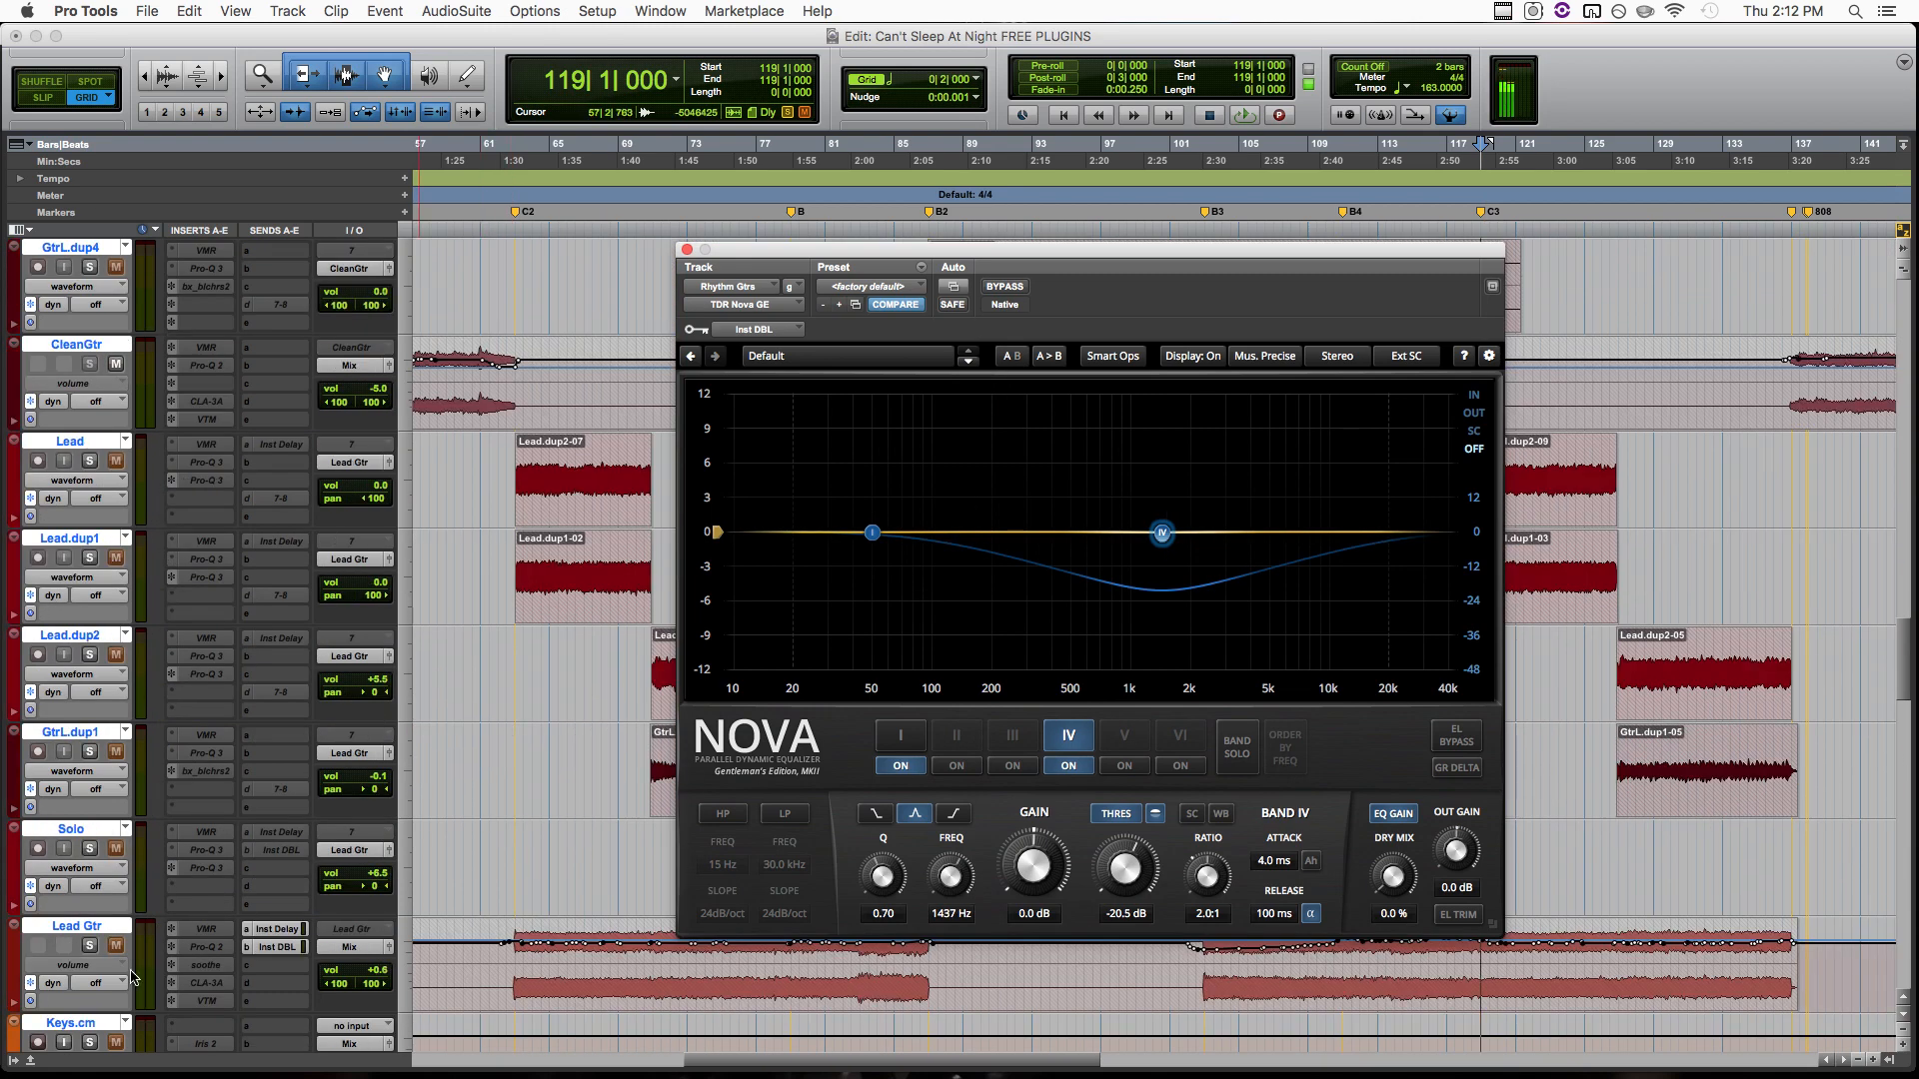
{"action": "scroll", "coordinate": [75, 760], "scroll_direction": "down", "scroll_amount": 4}
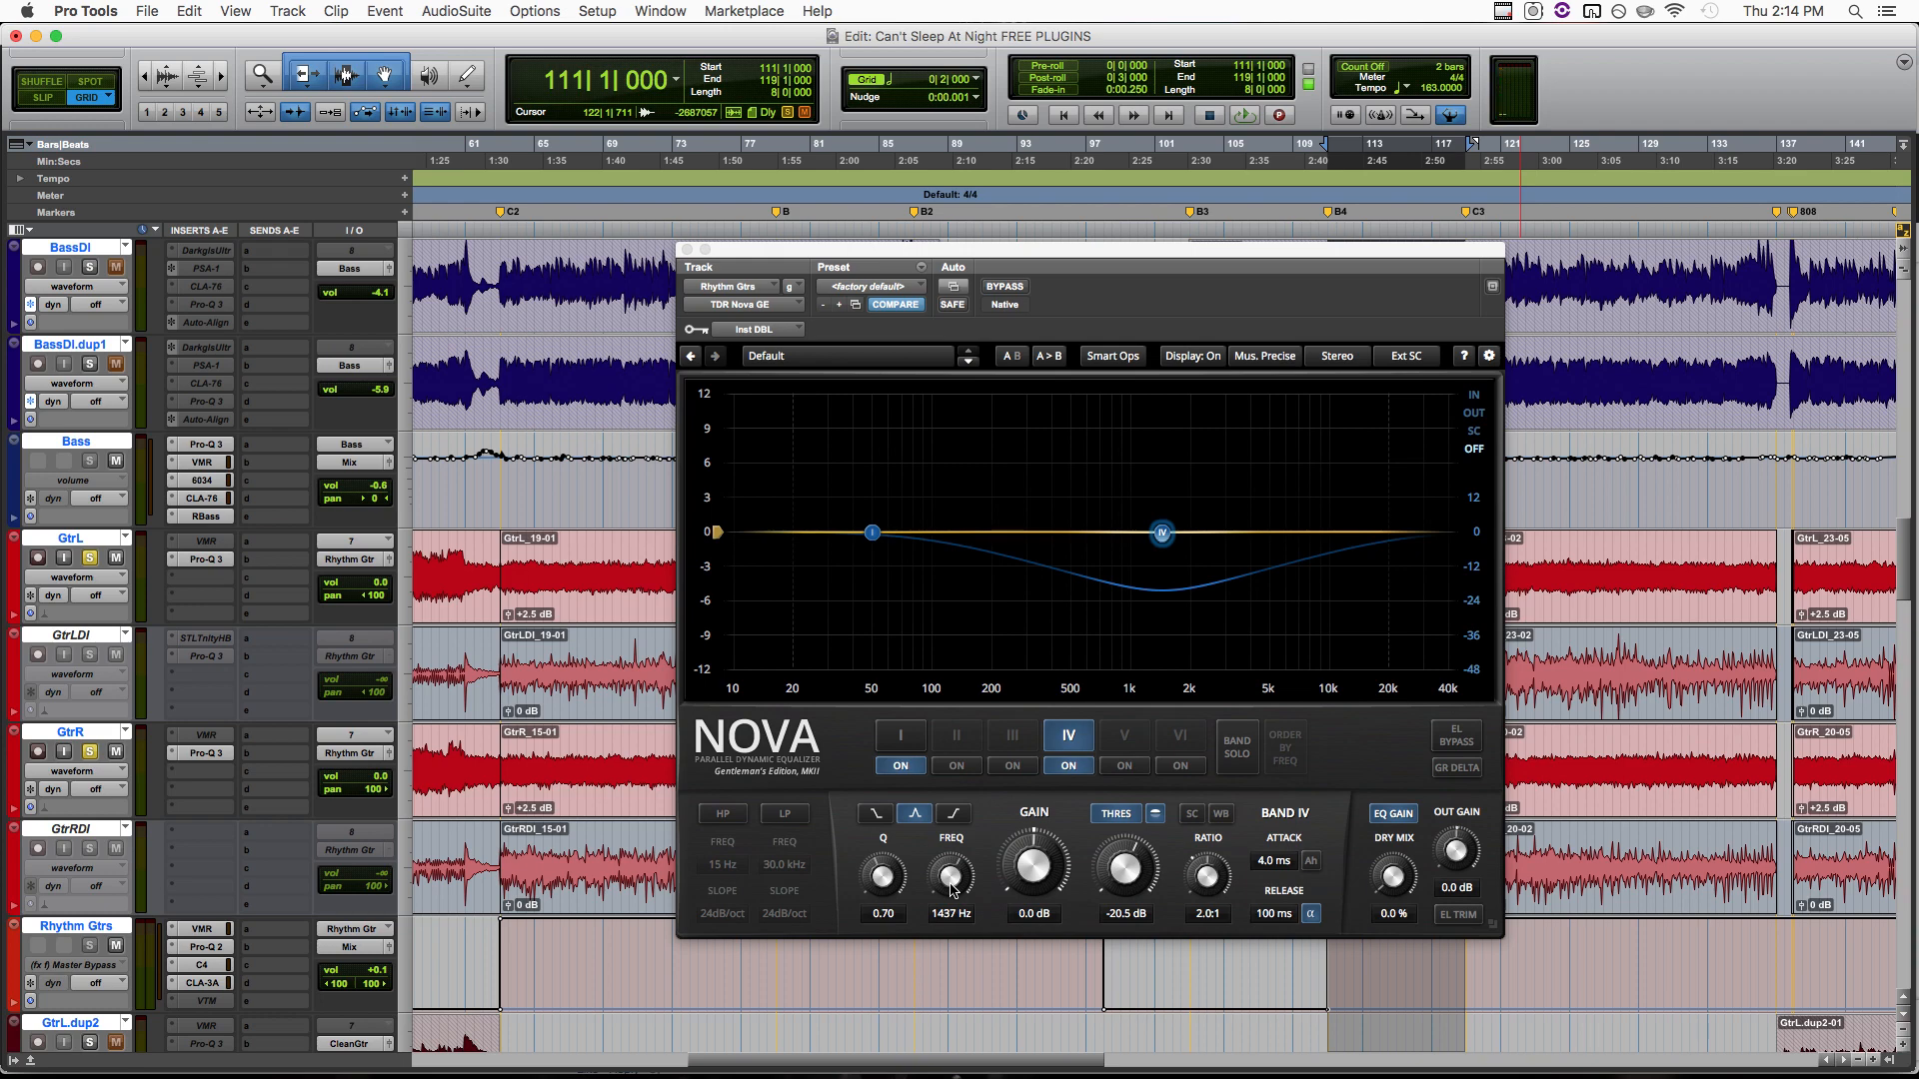
{"action": "key", "text": "space"}
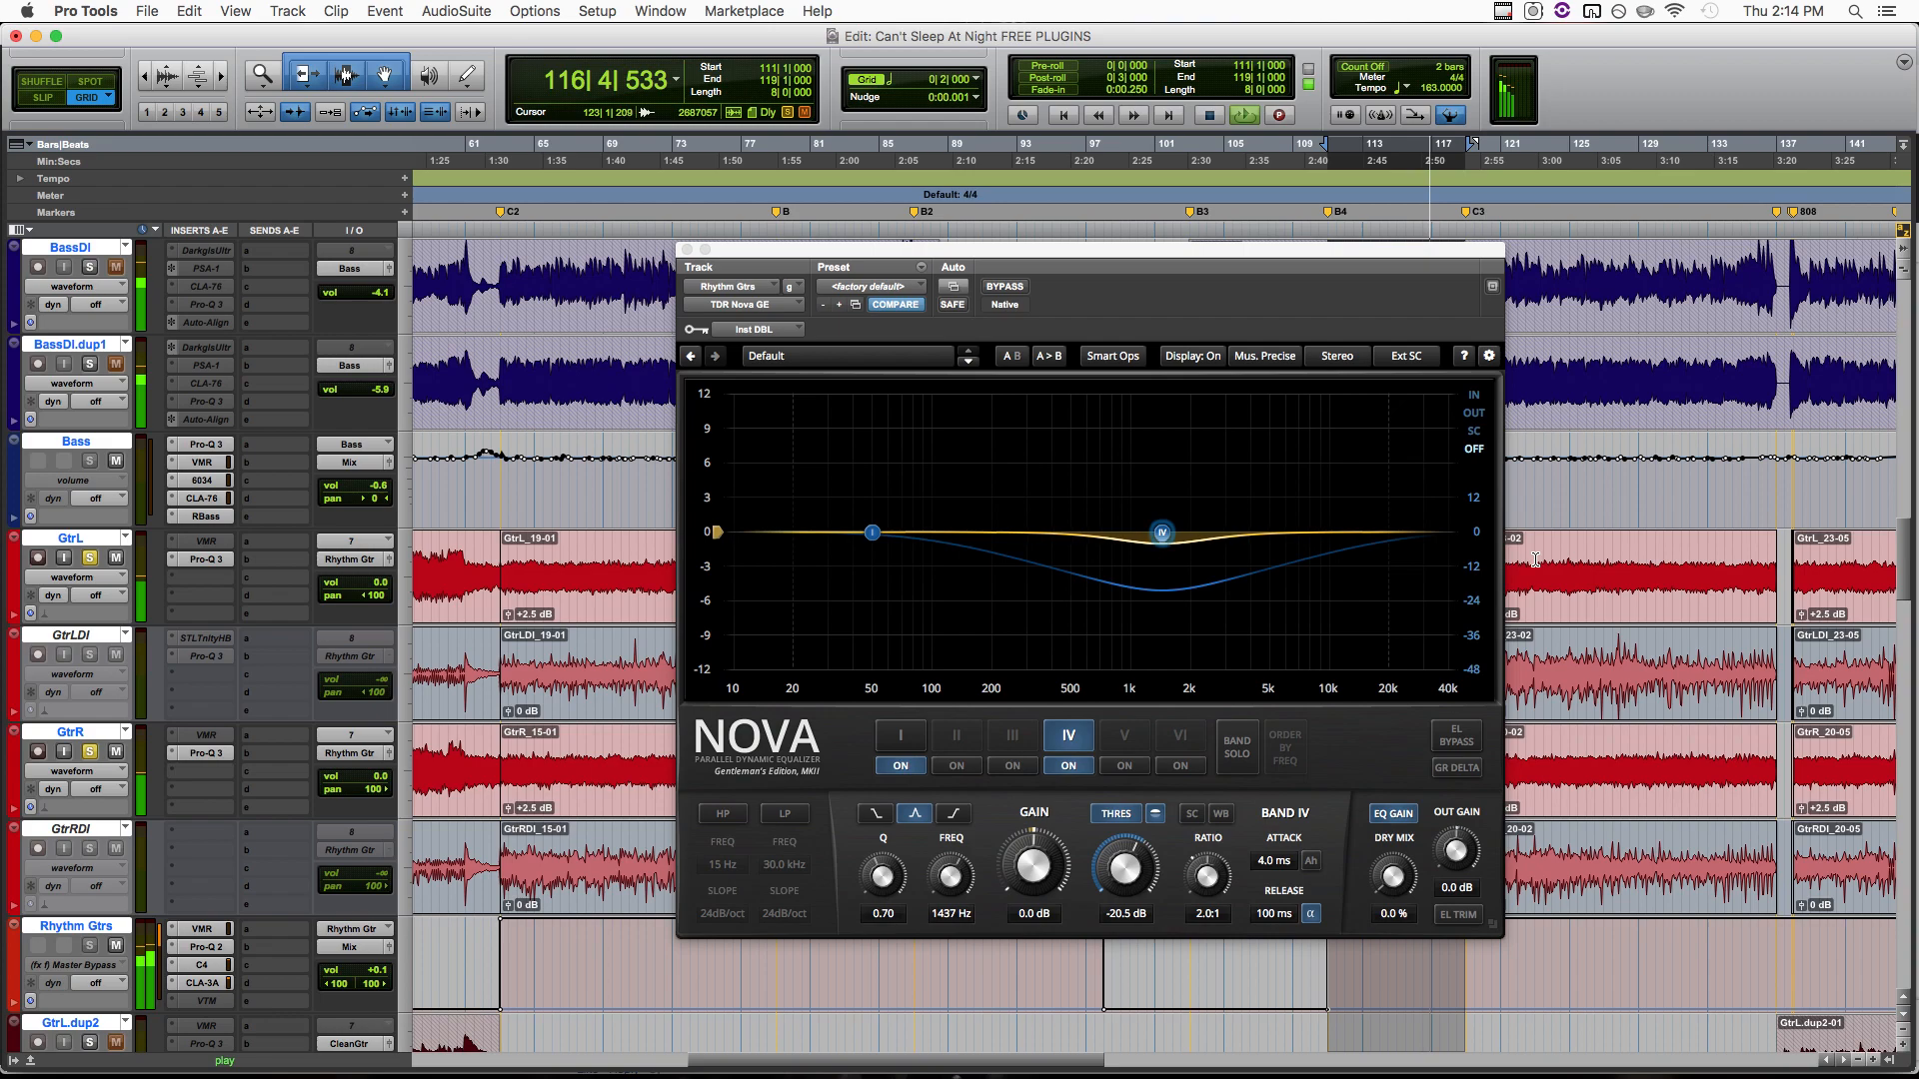
{"action": "scroll", "coordinate": [333, 835], "scroll_direction": "down", "scroll_amount": 4}
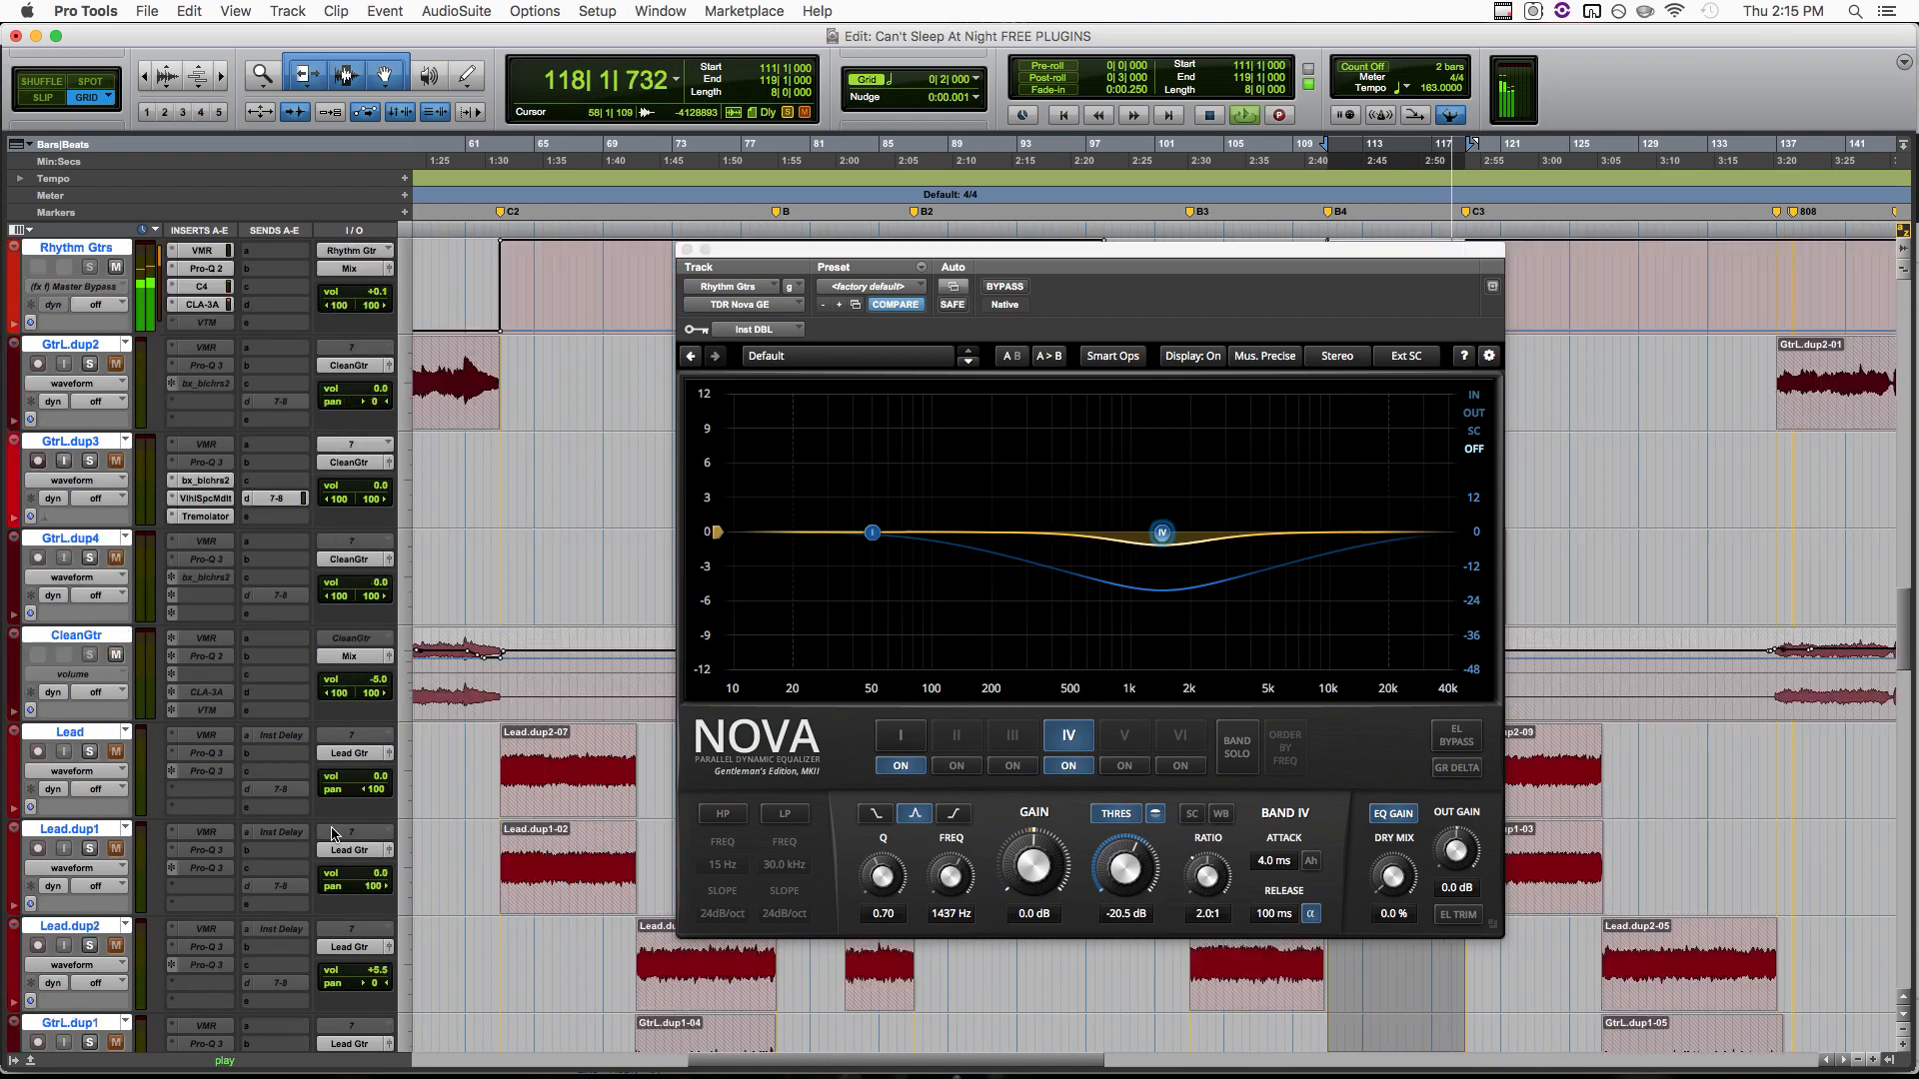
{"action": "scroll", "coordinate": [322, 819], "scroll_direction": "up", "scroll_amount": 4}
{"action": "key", "text": "space"}
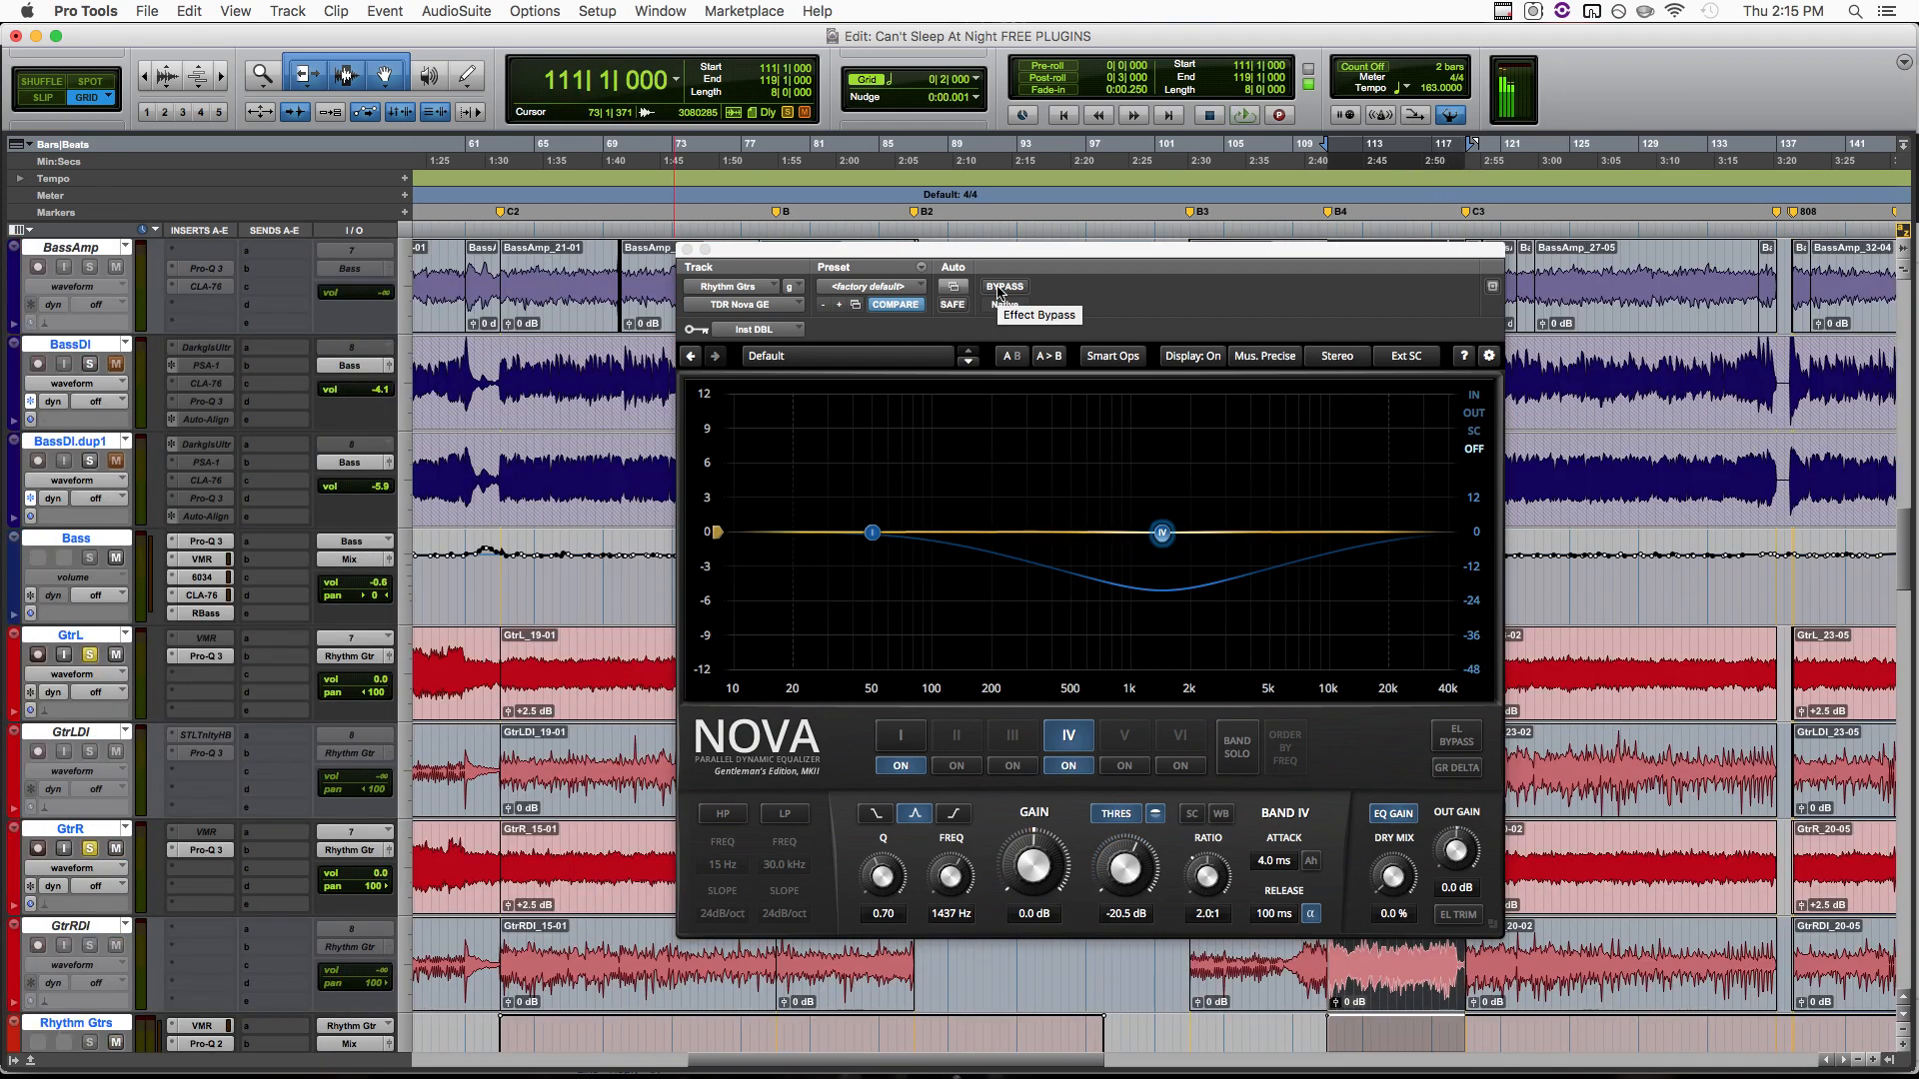
Play from bar 111 with TDR Nova GE bypassed and re-enable the plug-in during playback.
{"action": "left_click", "coordinate": [998, 290]}
{"action": "key", "text": "space"}
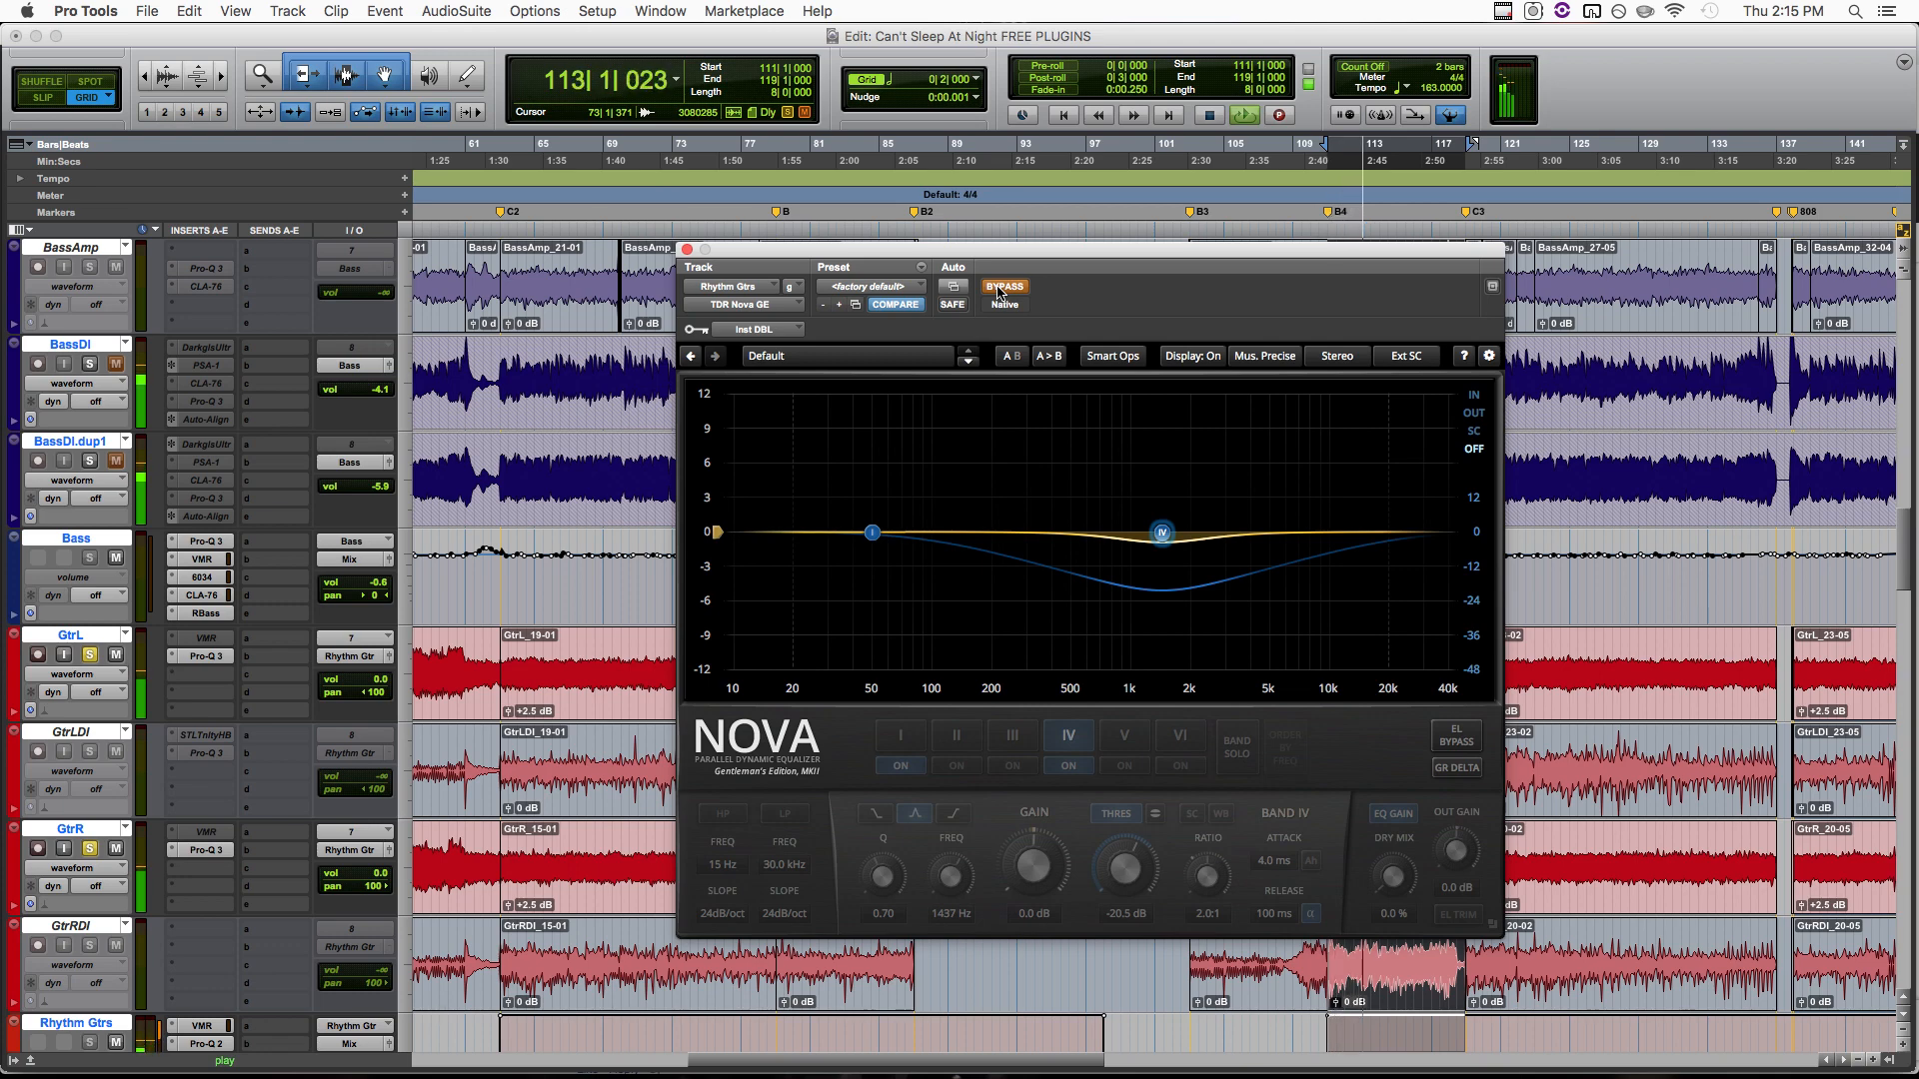
{"action": "left_click", "coordinate": [998, 290]}
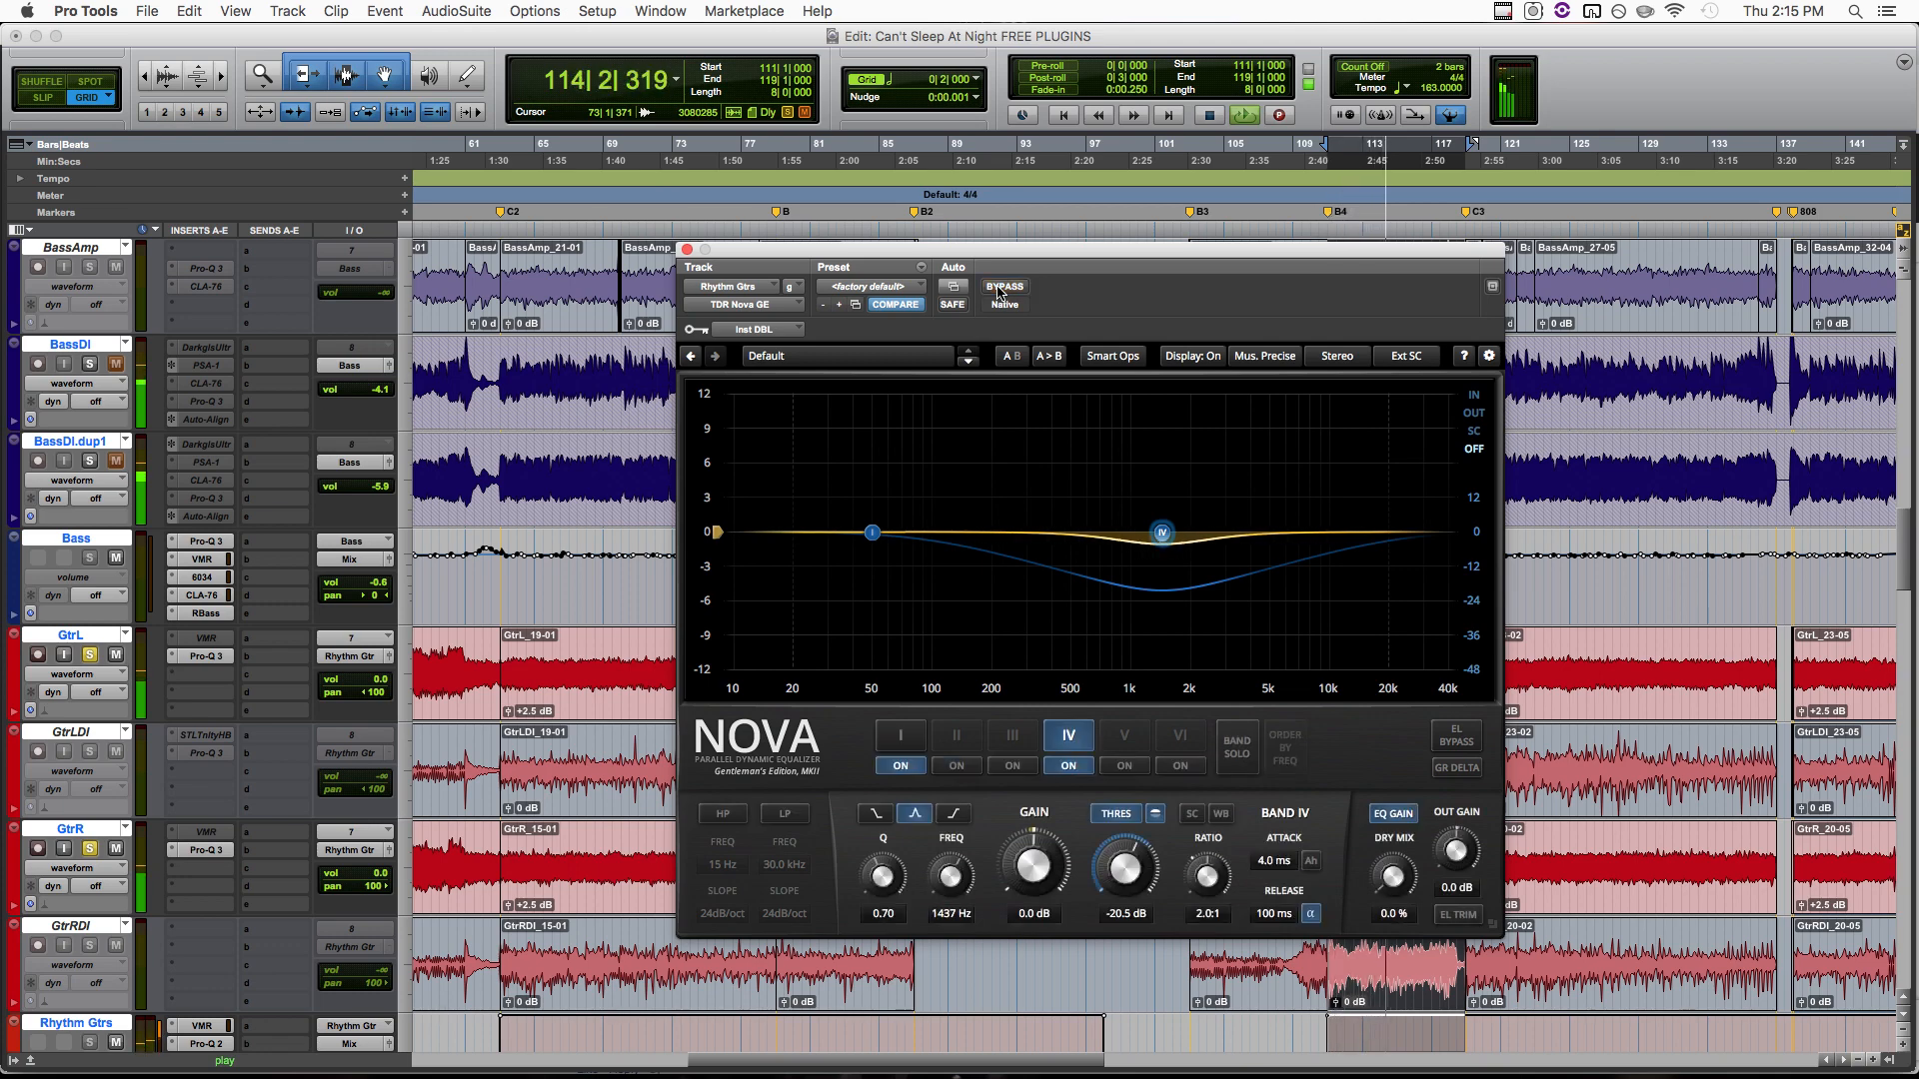
Lower TDR Nova GE's band IV threshold to -21.2 dB, toggle the plug-in's bypass to compare, and stop playback.
{"action": "left_click_drag", "start_coordinate": [1137, 874], "coordinate": [1136, 877]}
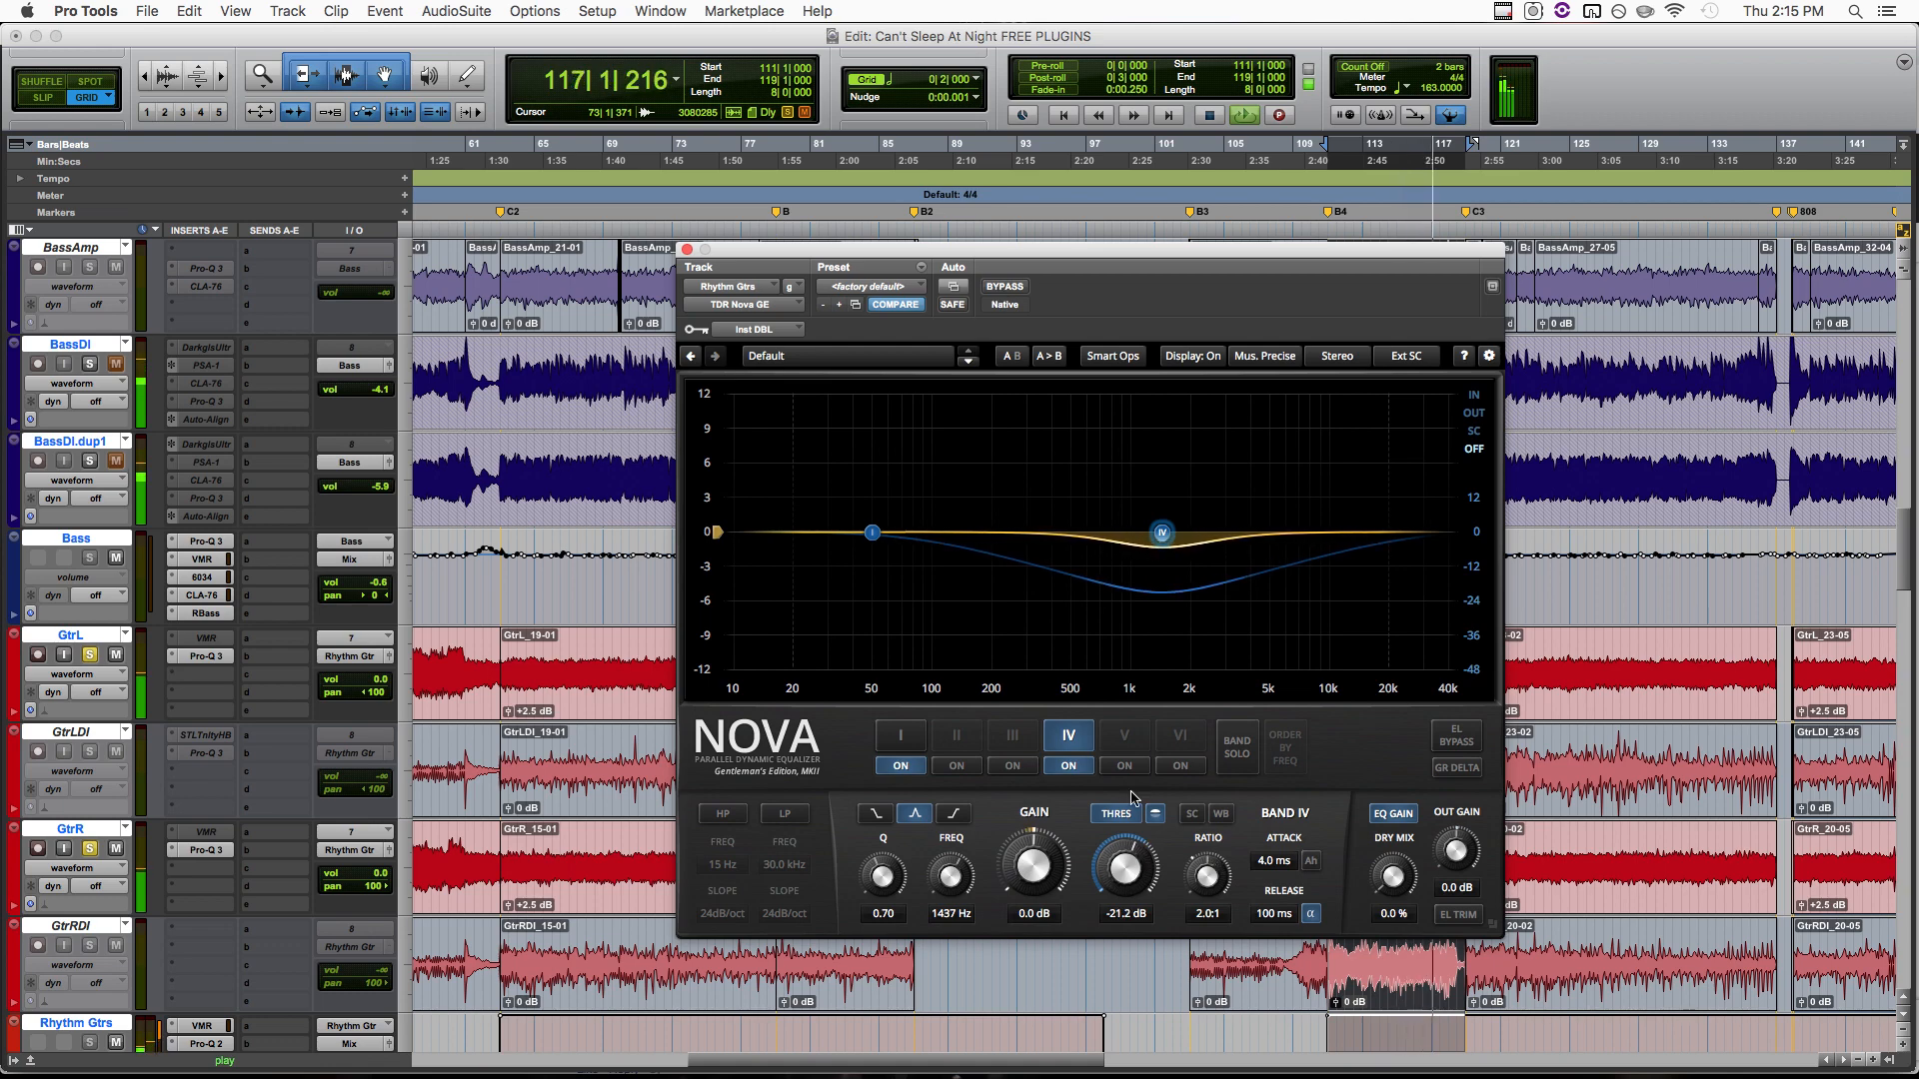
{"action": "left_click", "coordinate": [1003, 288]}
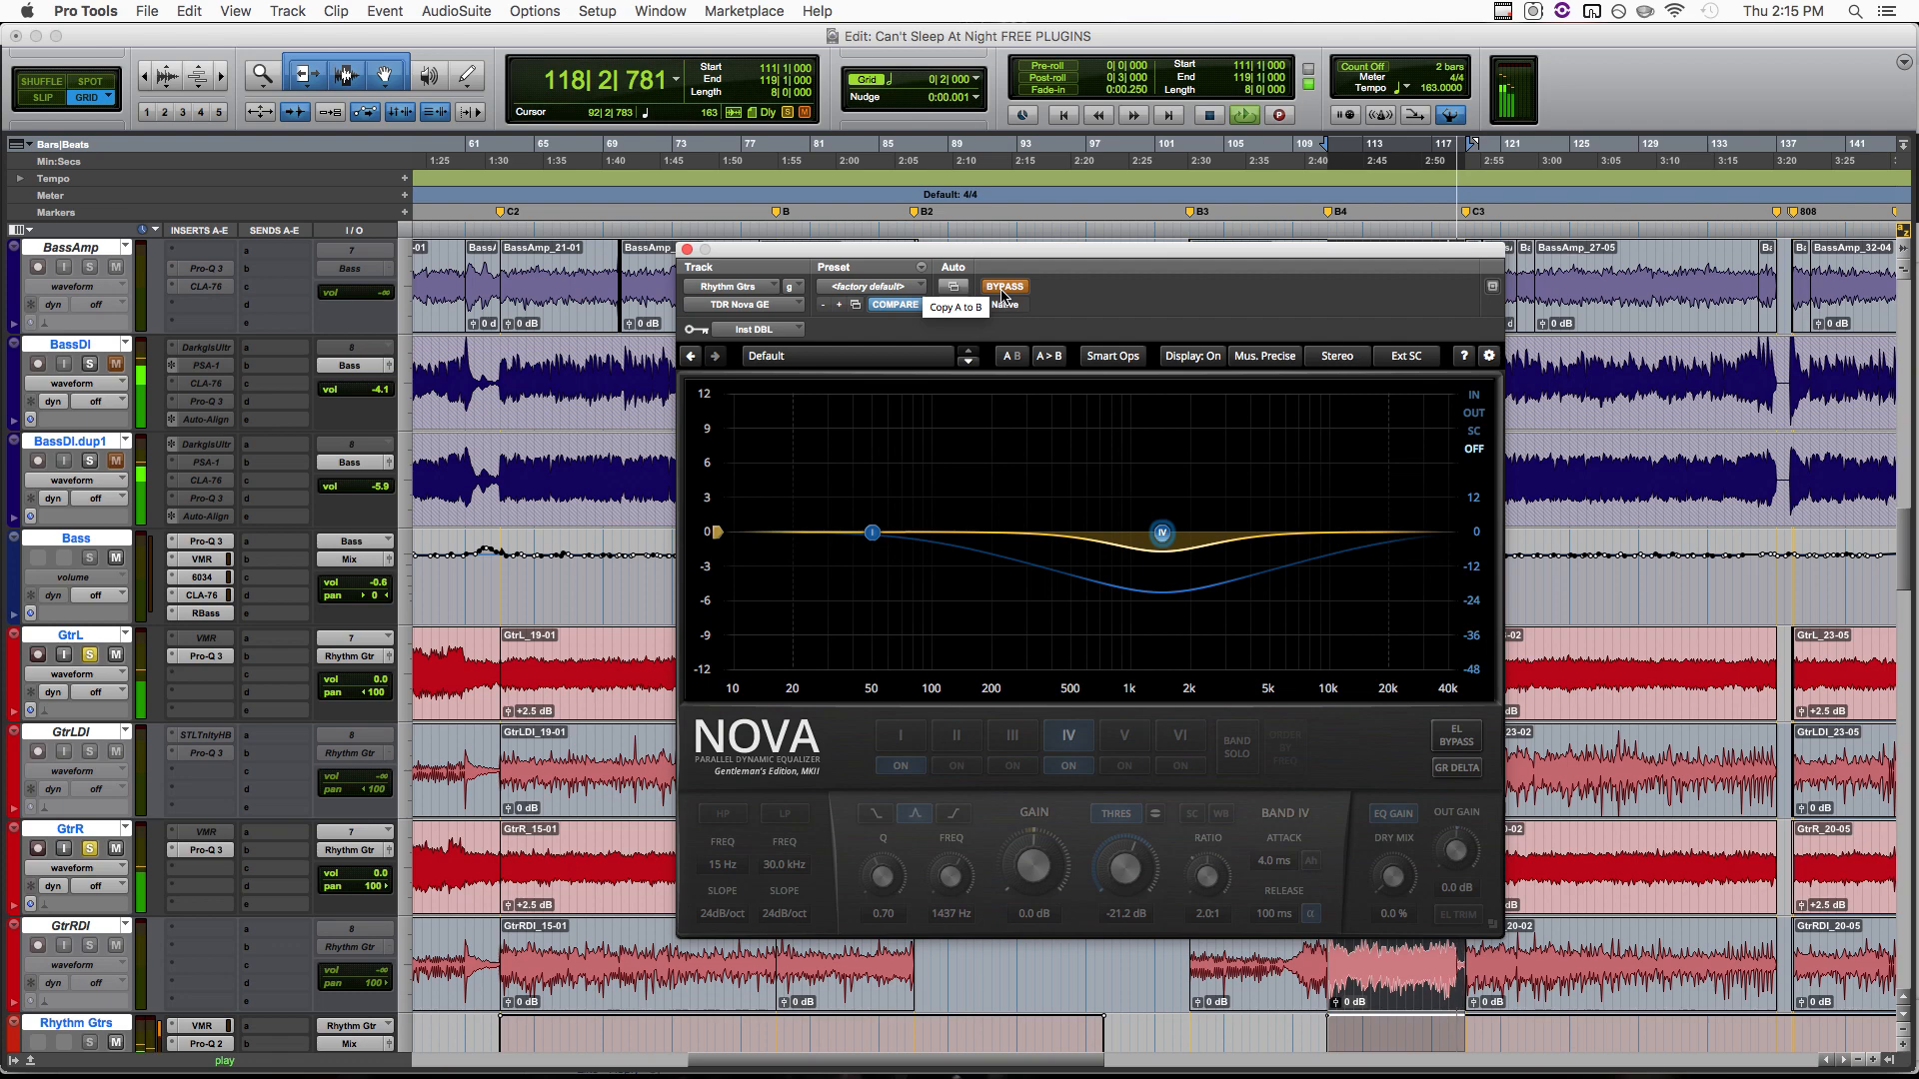
{"action": "left_click", "coordinate": [1003, 288]}
{"action": "key", "text": "space"}
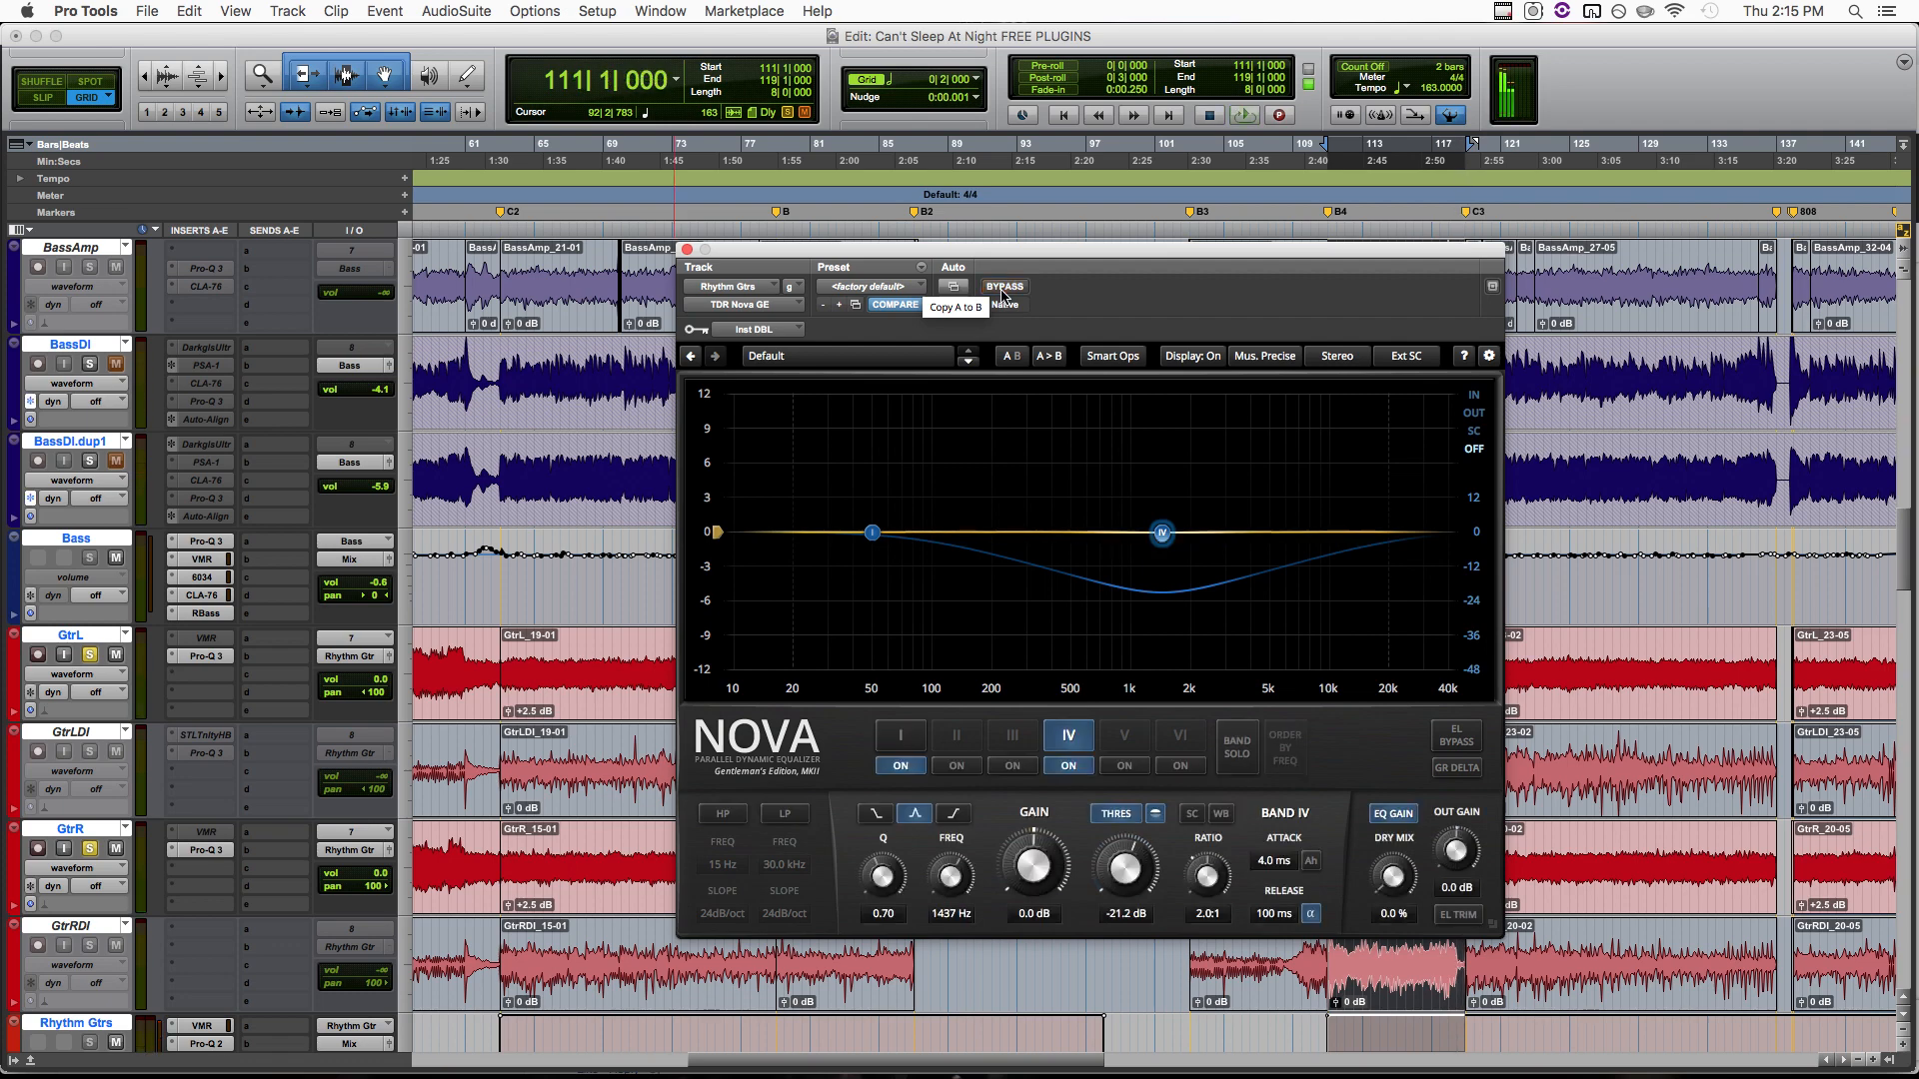